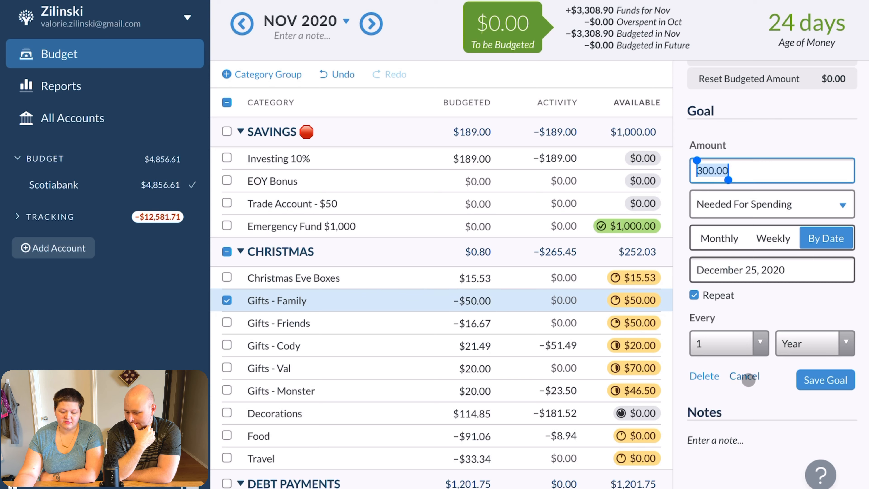
# - Clear the amount budgeted for Christmas Eve Boxes and delete that category from the Christmas group
pyautogui.click(747, 377)
pyautogui.click(467, 277)
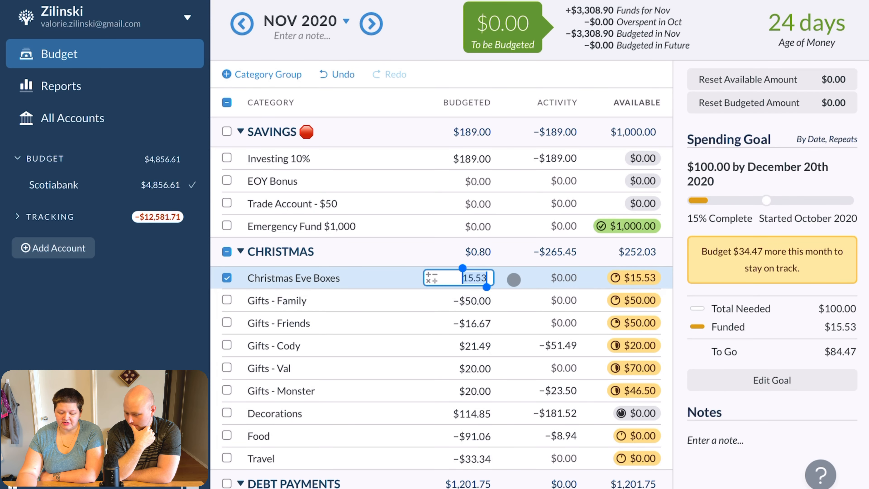
pyautogui.press('BackSpace')
pyautogui.press('Return')
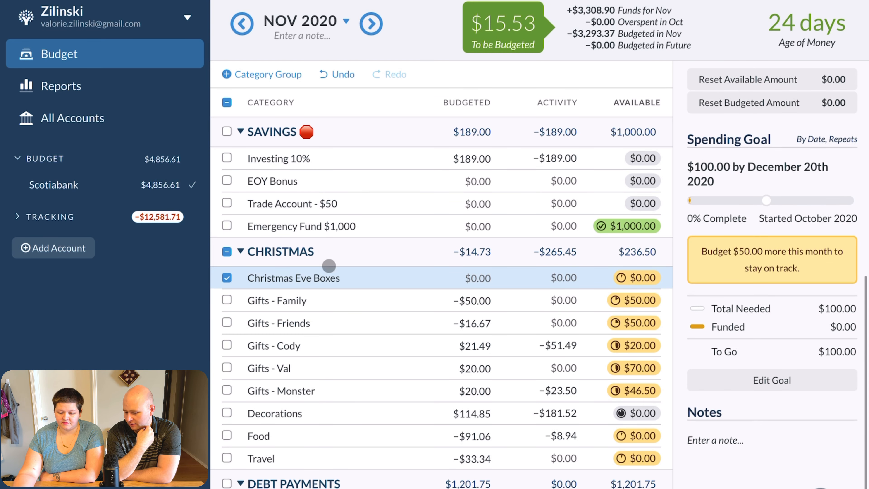
pyautogui.click(320, 276)
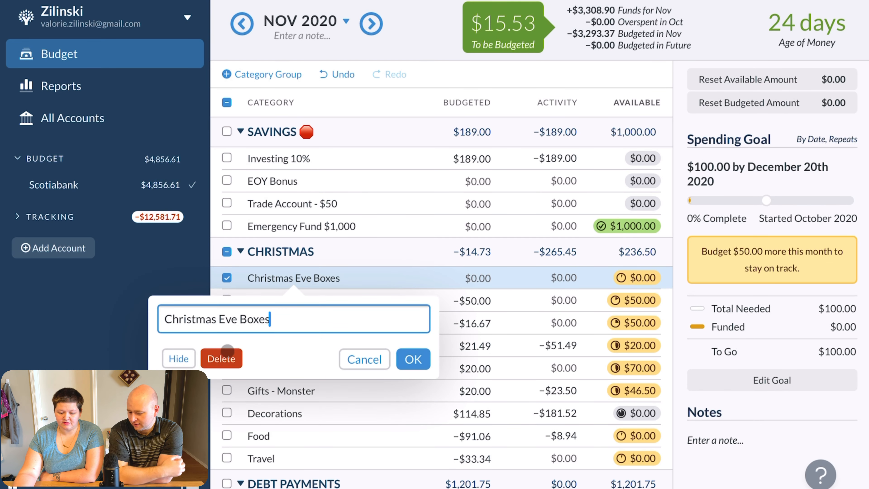
pyautogui.click(226, 356)
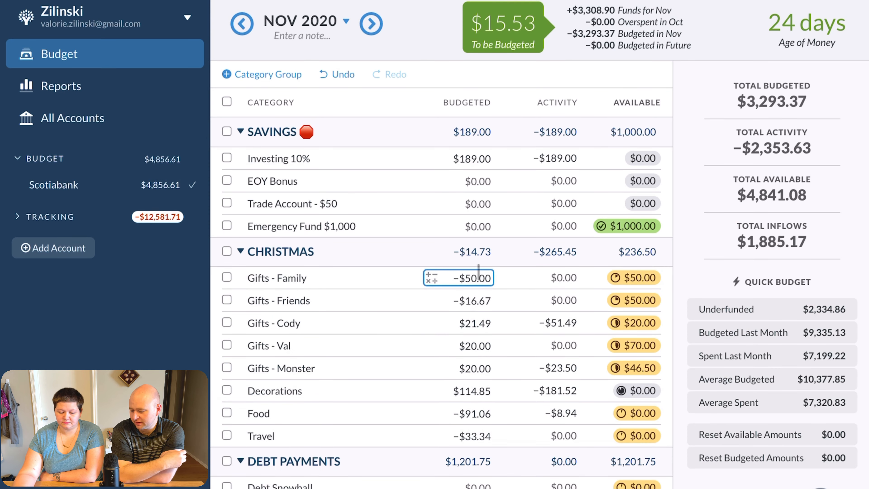
# - Set the Gifts - Family spending goal amount to $80 and save the goal
pyautogui.click(474, 277)
pyautogui.scroll(-10, 749, 435)
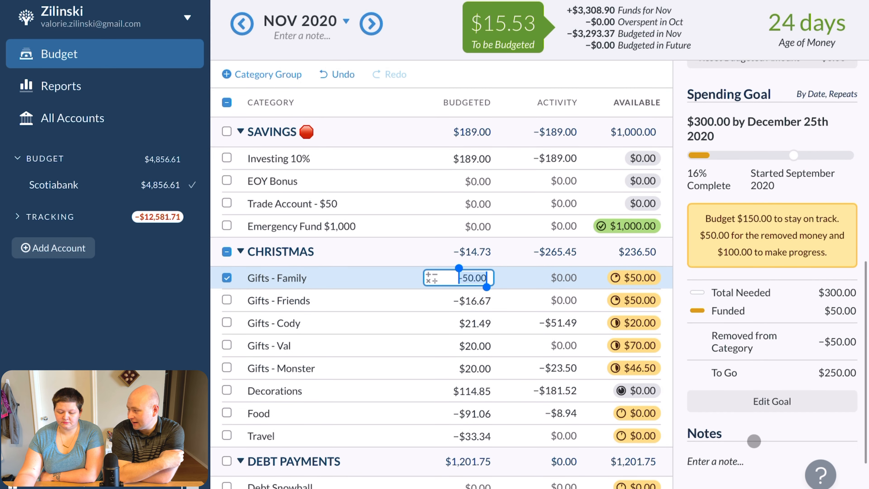
pyautogui.click(758, 397)
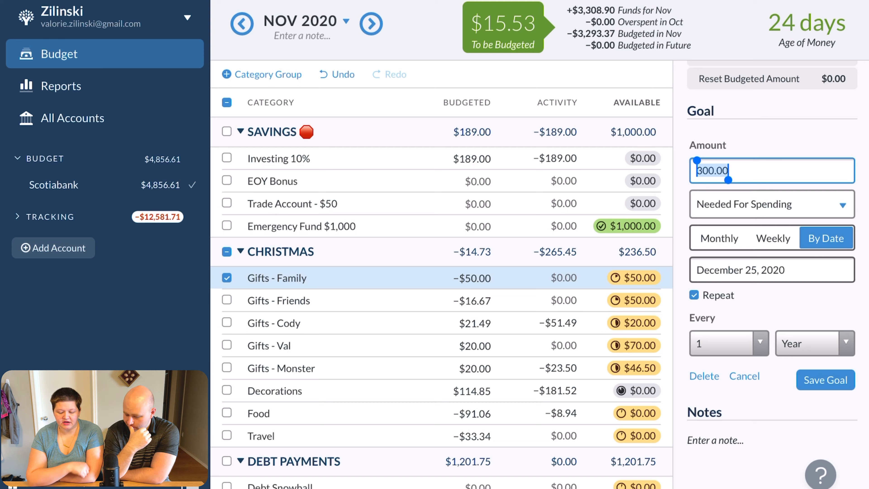
pyautogui.write('80')
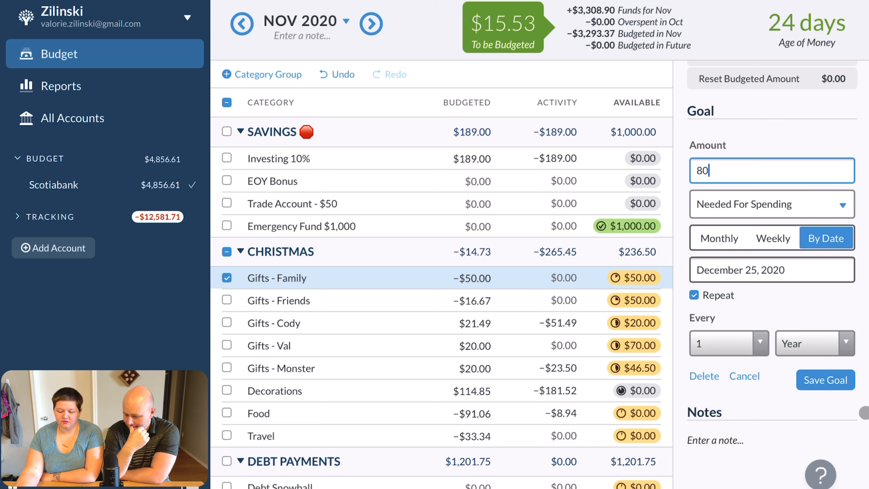
pyautogui.click(826, 379)
pyautogui.click(462, 300)
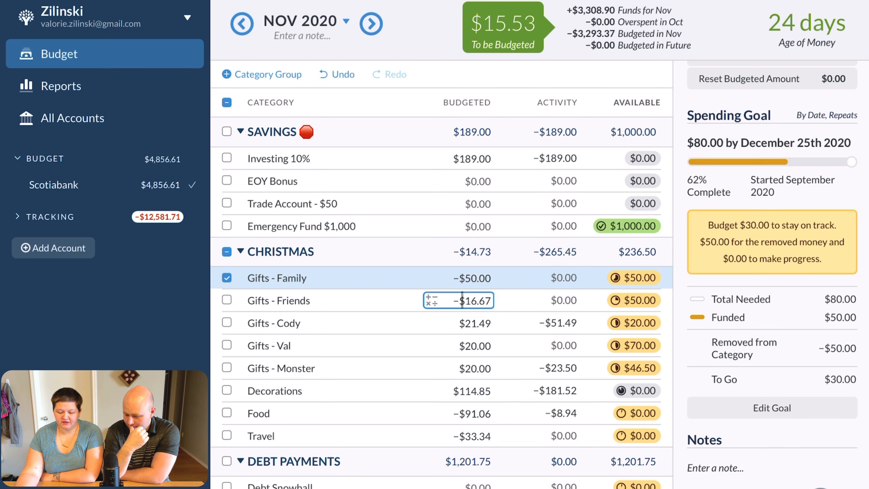
pyautogui.click(521, 271)
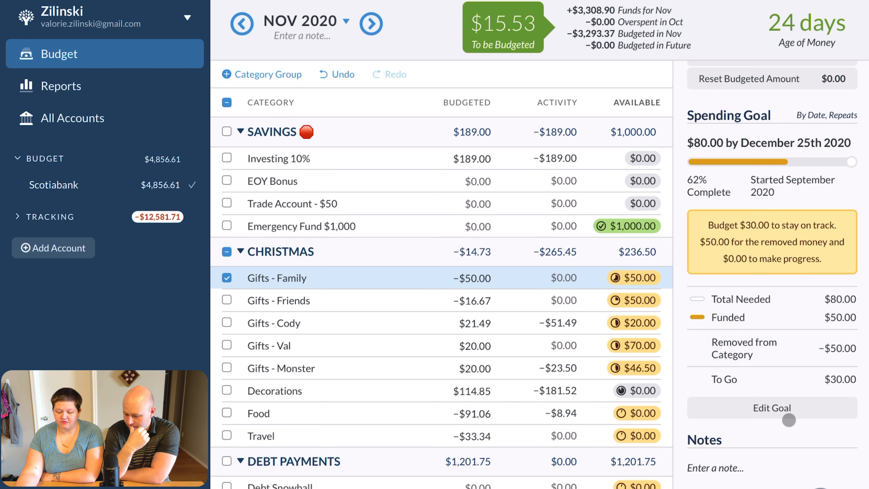
# - Change the Gifts - Family spending goal amount to $100 and save it
pyautogui.click(789, 413)
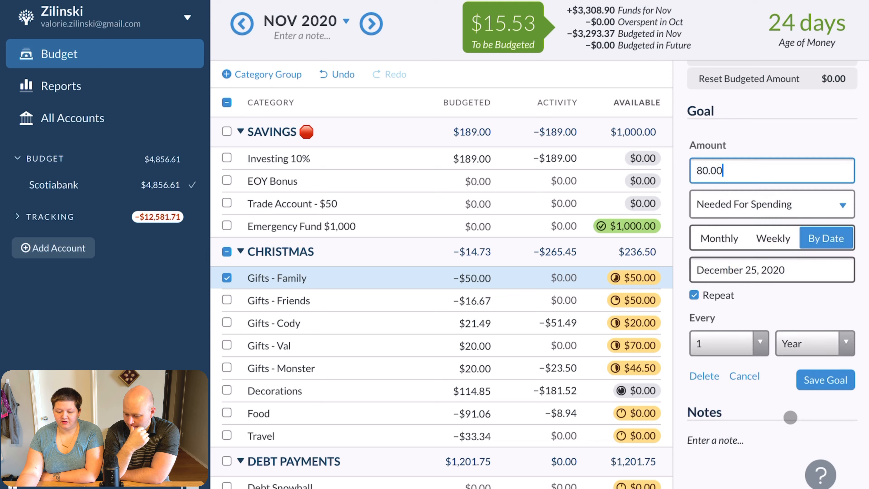
pyautogui.doubleClick(713, 167)
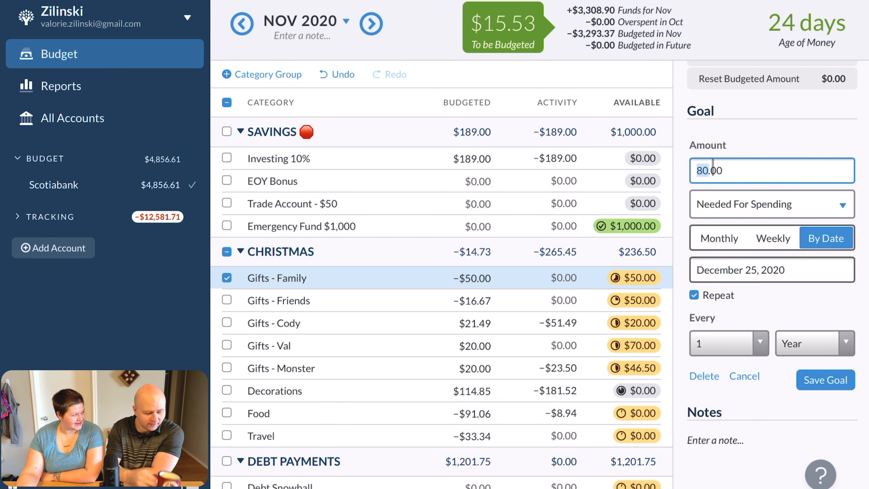
pyautogui.write('300')
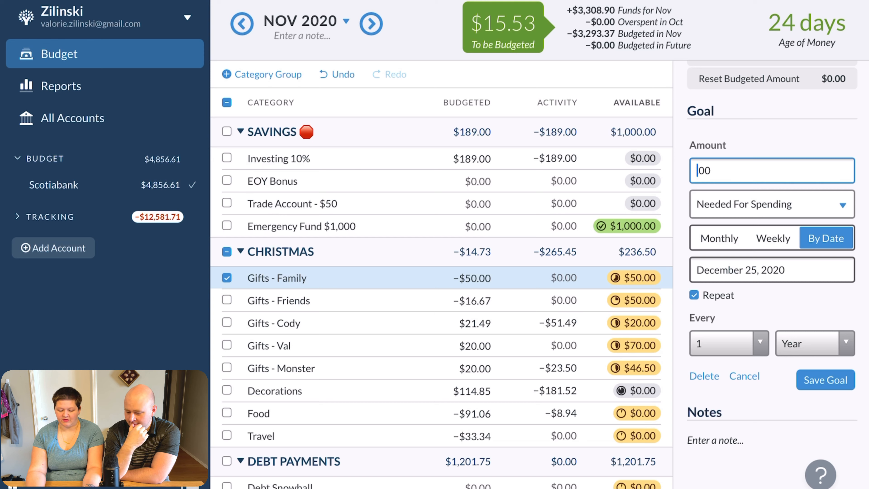
pyautogui.write('100')
pyautogui.press('Return')
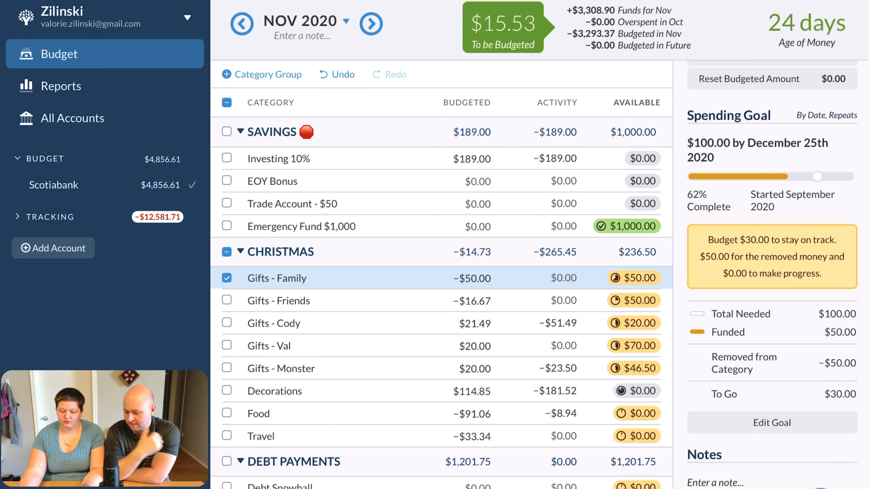
# - Set the Gifts - Friends spending goal amount to $80 and save the goal
pyautogui.click(486, 297)
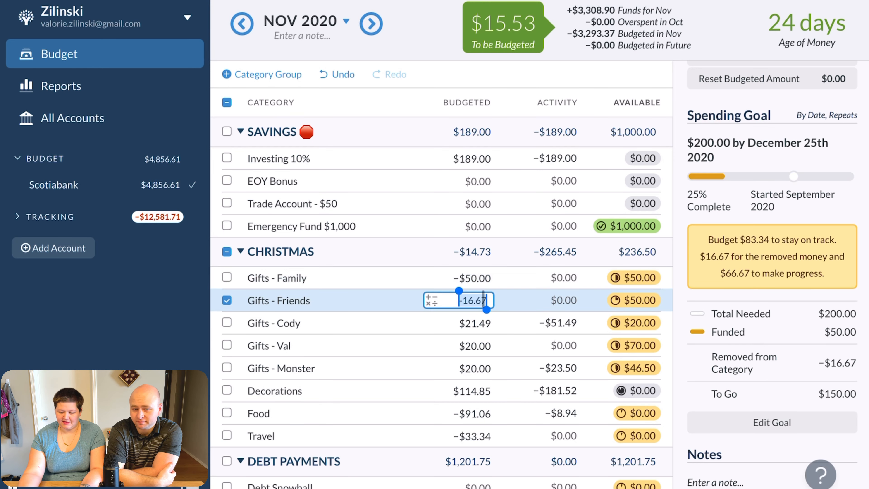
pyautogui.click(744, 418)
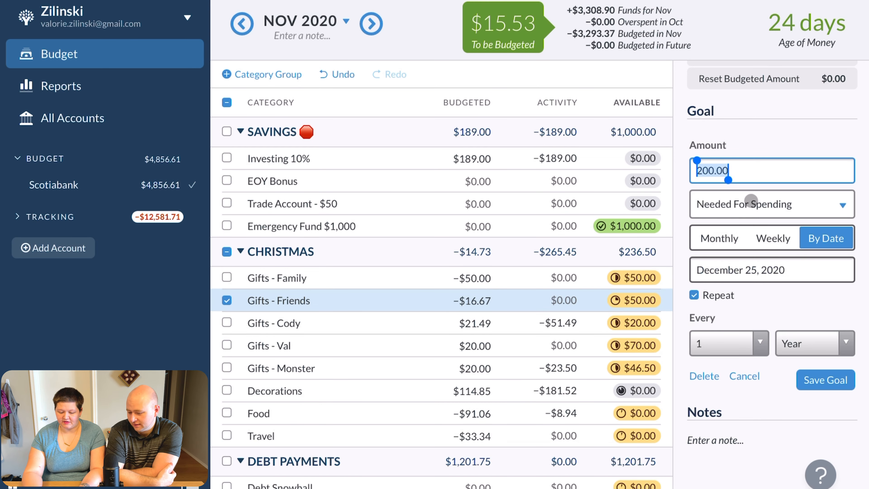
pyautogui.write('80')
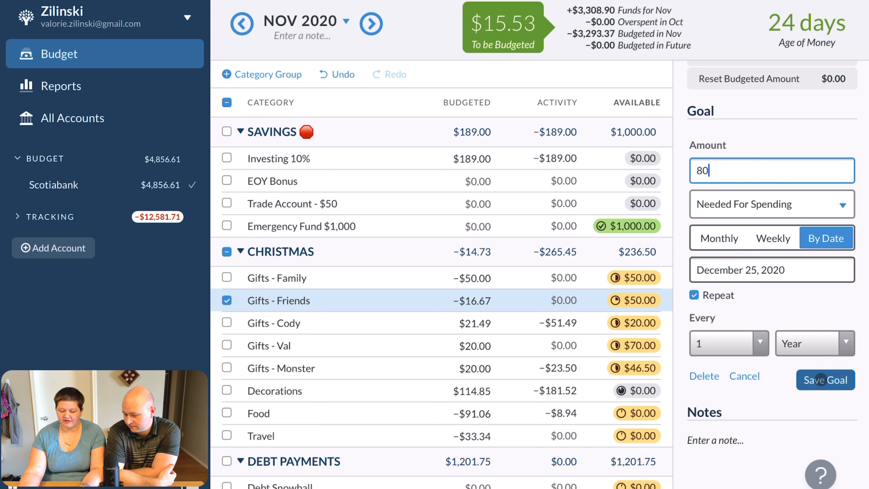
pyautogui.click(825, 380)
pyautogui.click(583, 321)
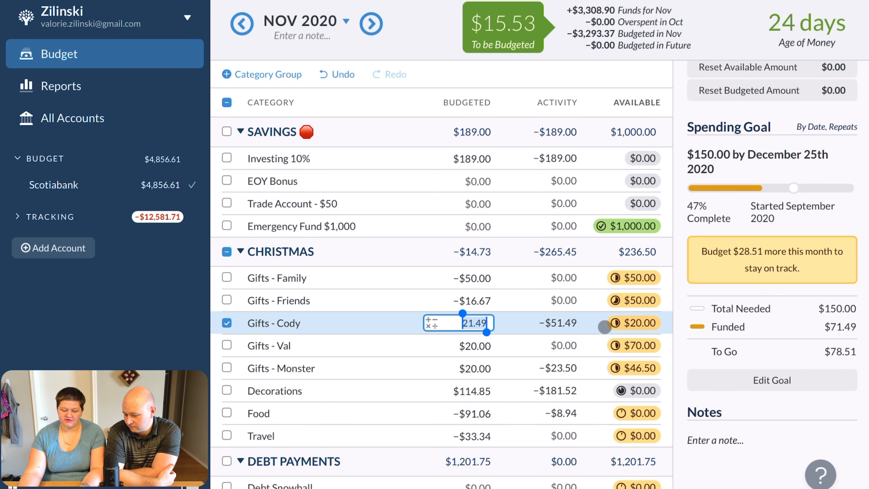
pyautogui.click(471, 345)
pyautogui.click(476, 366)
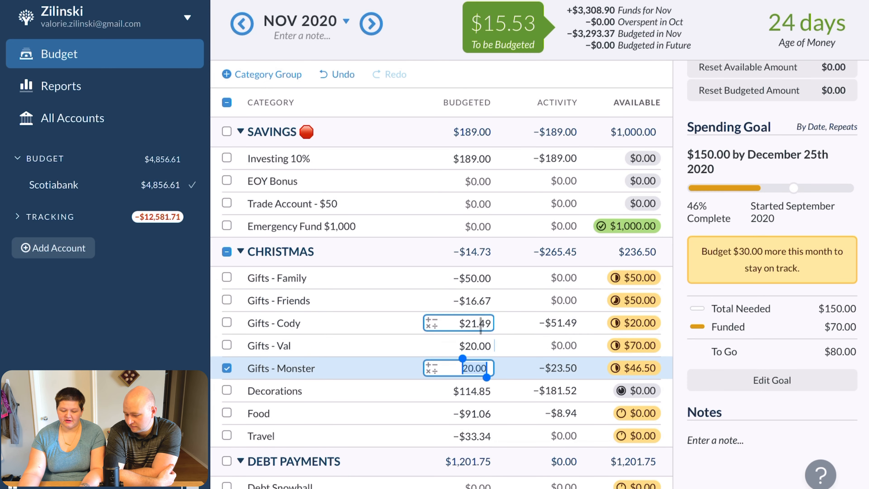
pyautogui.click(481, 324)
pyautogui.click(759, 385)
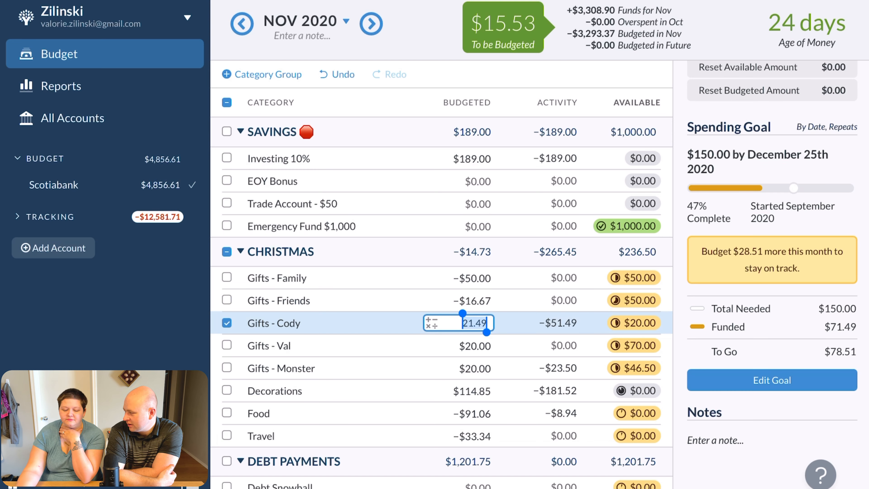
# - Set the Gifts - Monster spending goal amount to $100 and save the goal
pyautogui.click(484, 360)
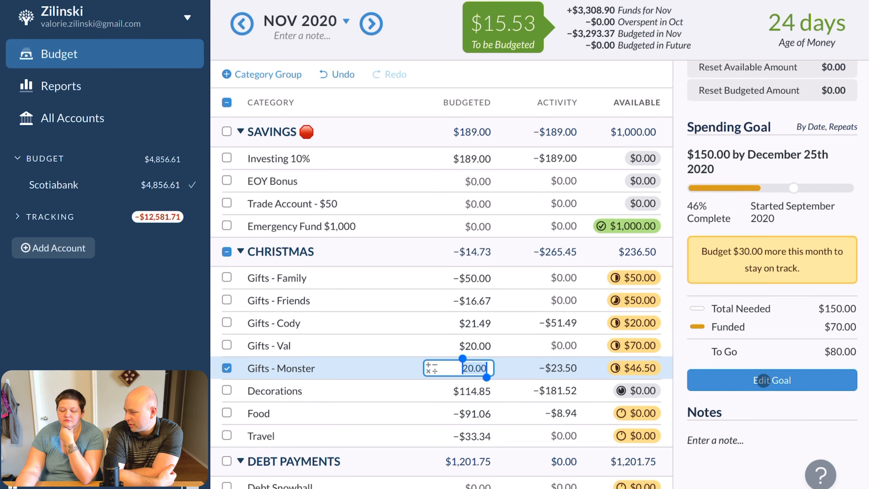
pyautogui.click(764, 378)
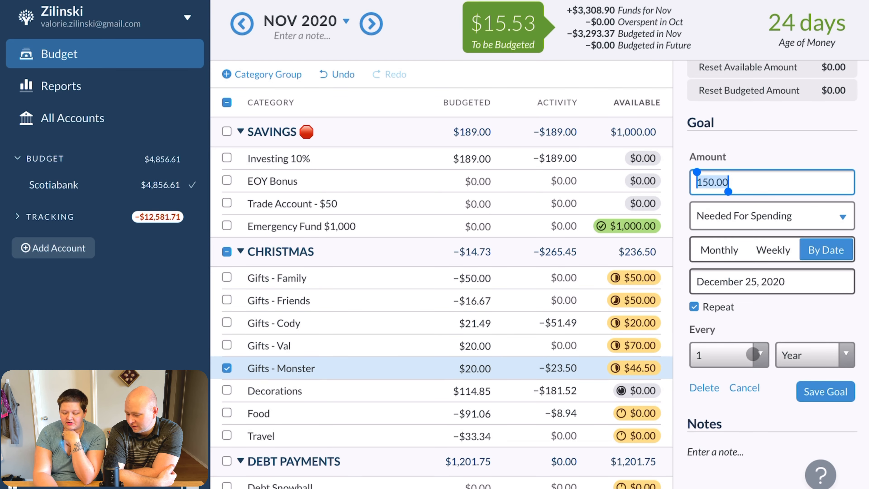
pyautogui.write('1')
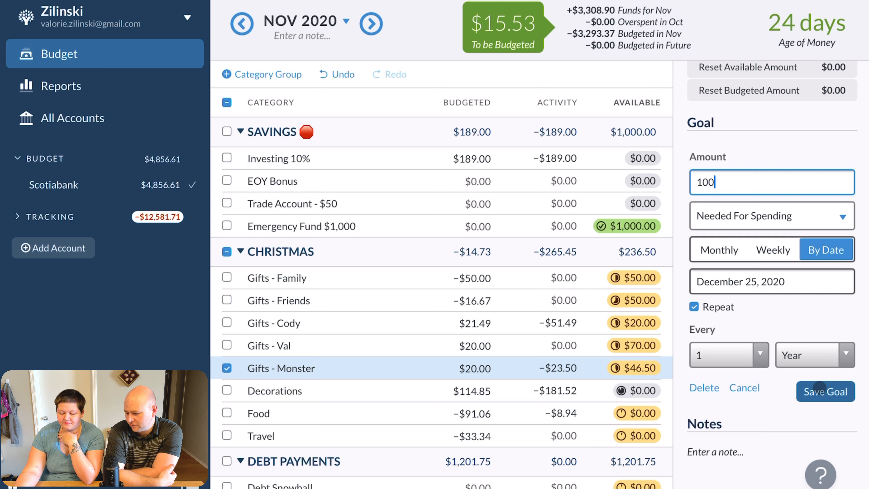
pyautogui.click(819, 390)
# - Set the spending goals of the two gift categories between Gifts - Friends and Gifts - Monster to $100 each
pyautogui.click(486, 344)
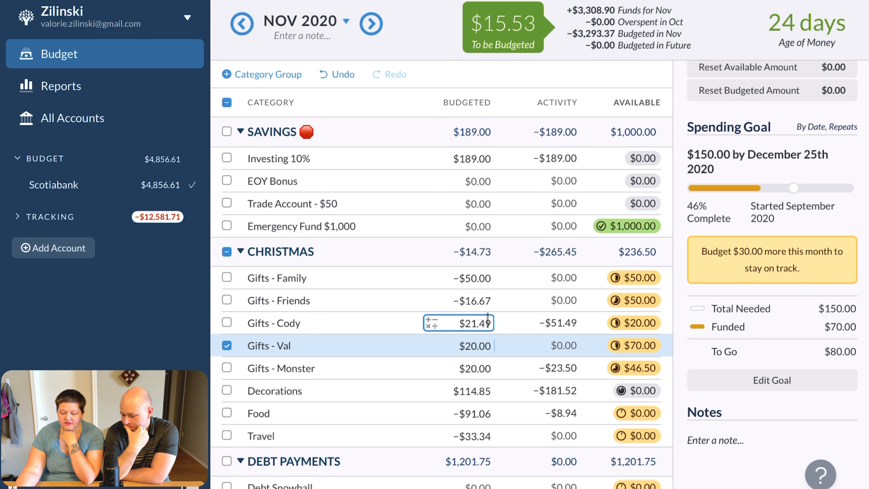
pyautogui.click(487, 322)
pyautogui.click(752, 385)
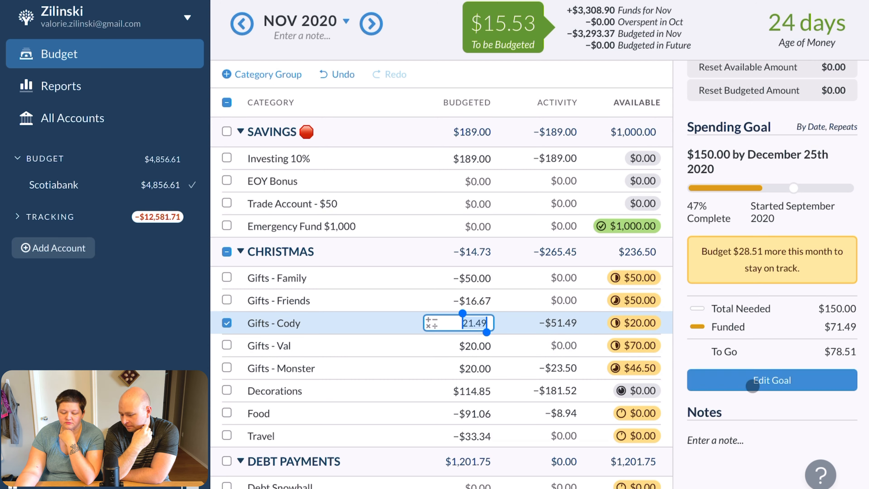
pyautogui.write('1')
pyautogui.click(479, 345)
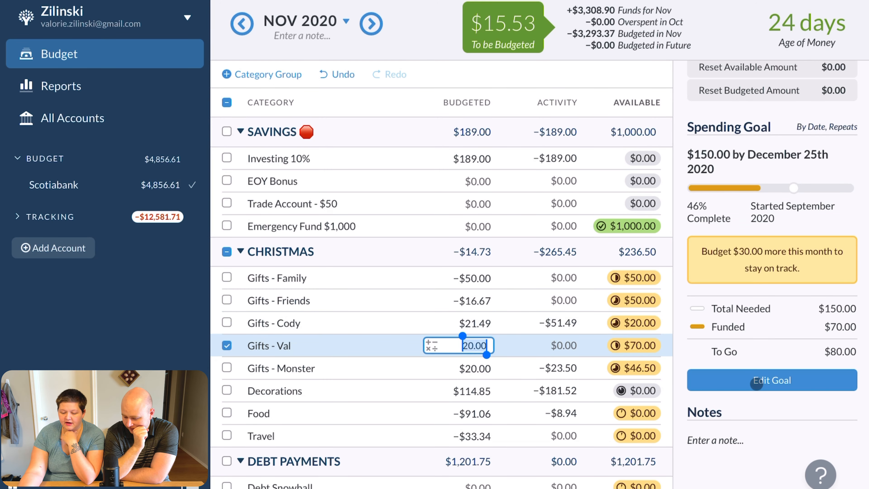
pyautogui.click(749, 376)
pyautogui.write('100')
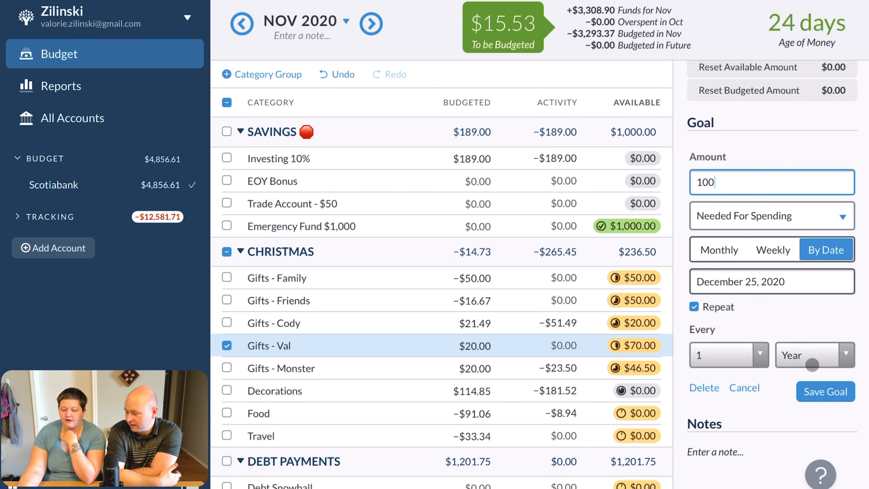
pyautogui.click(820, 387)
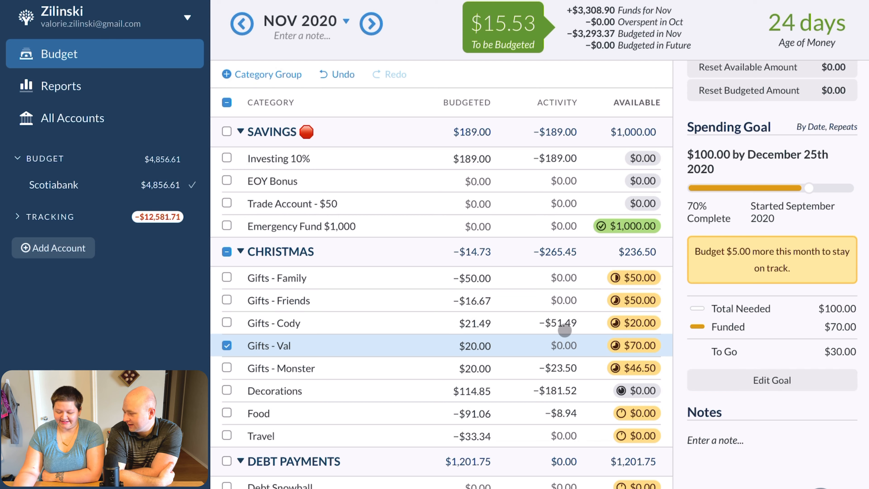
pyautogui.click(261, 389)
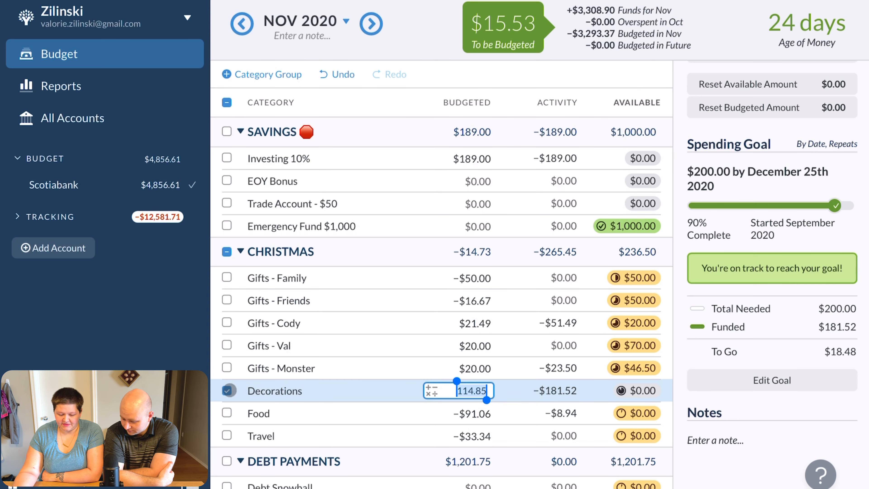
pyautogui.click(257, 412)
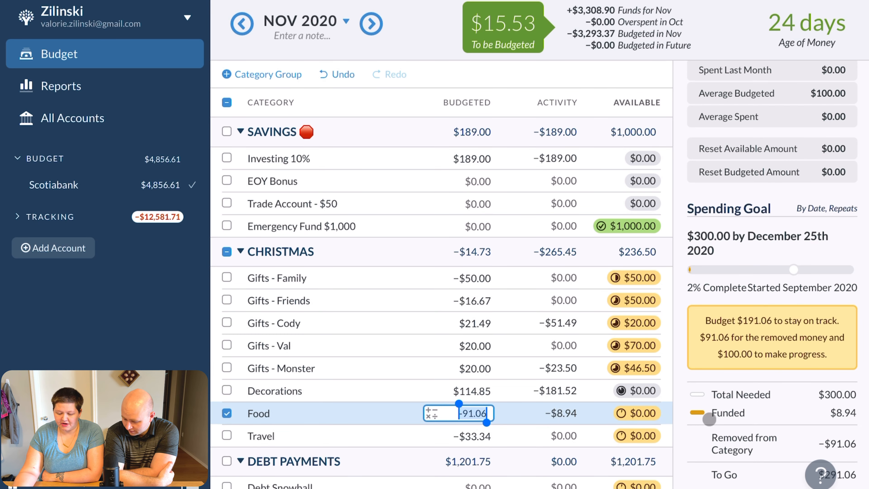
pyautogui.scroll(-3, 748, 400)
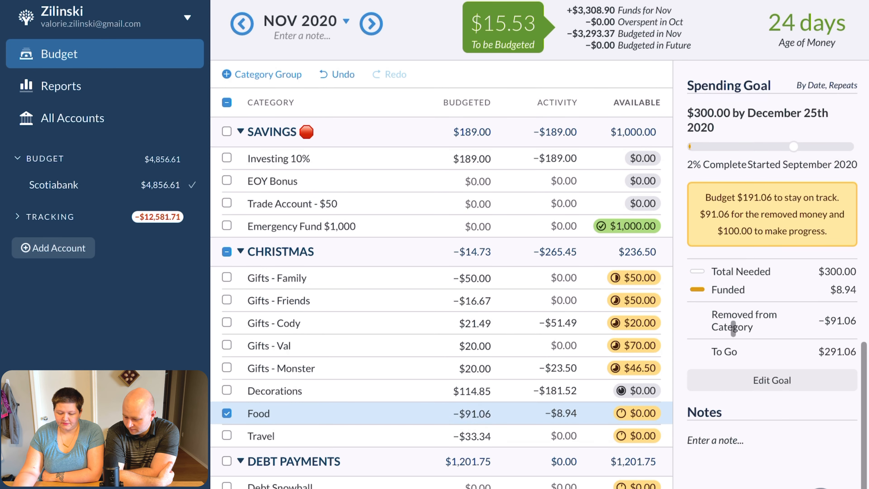
pyautogui.click(760, 380)
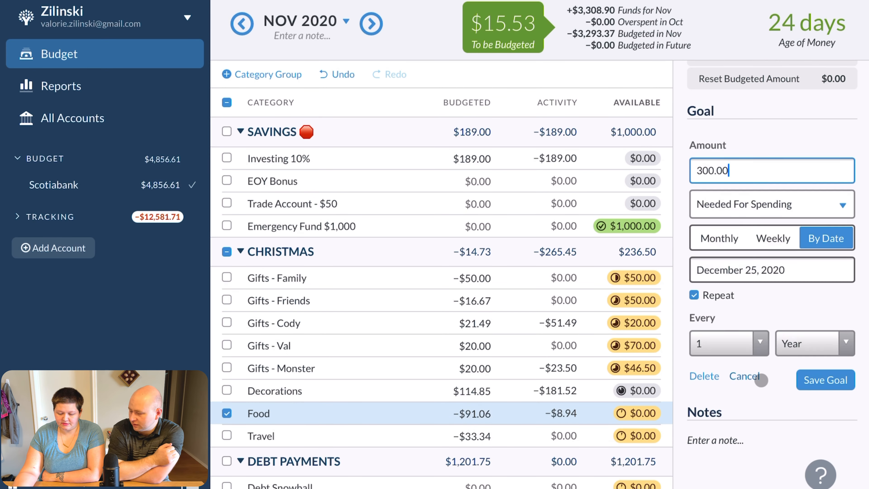
pyautogui.doubleClick(701, 170)
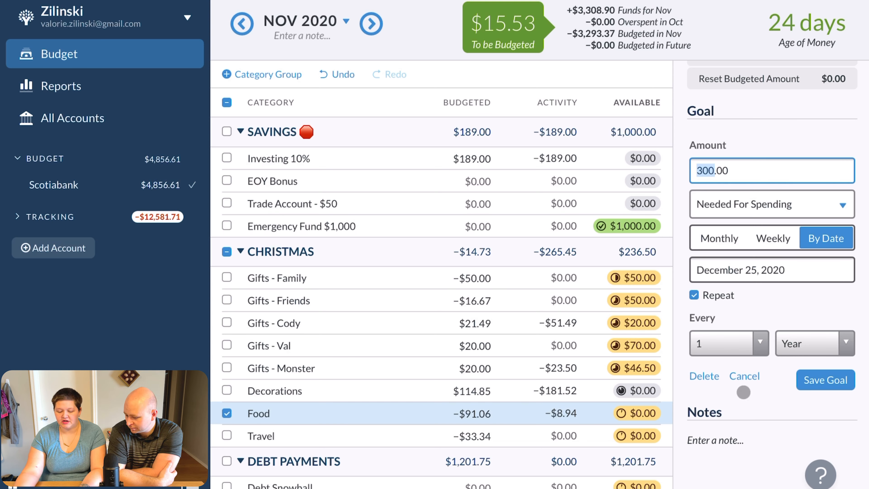
pyautogui.click(740, 378)
# - Review the spending goal of the Travel category in the Christmas group
pyautogui.click(434, 432)
pyautogui.click(435, 432)
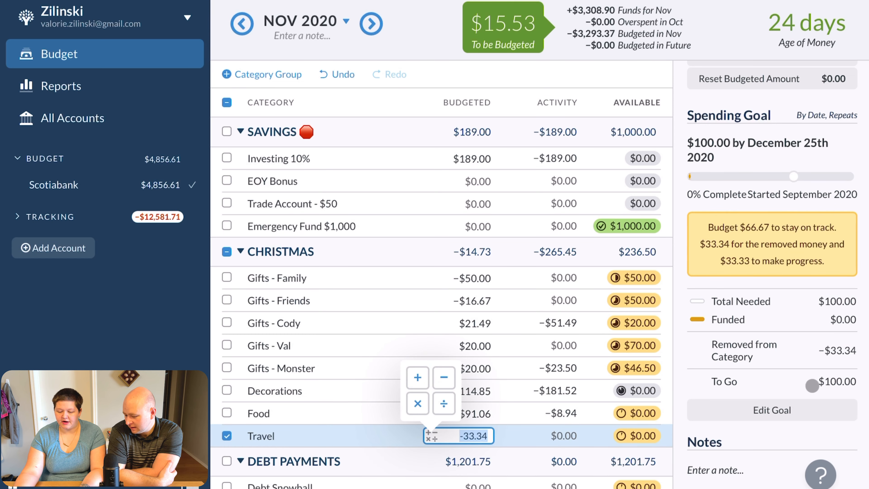
pyautogui.click(238, 434)
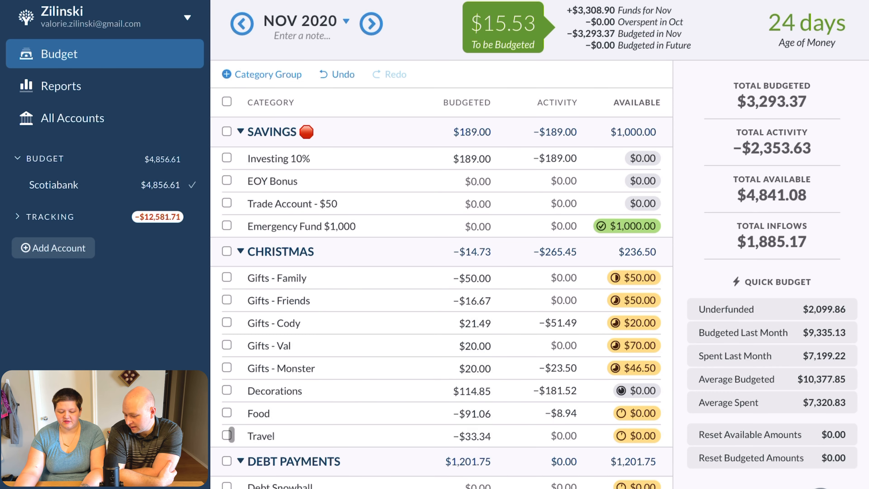
pyautogui.click(466, 435)
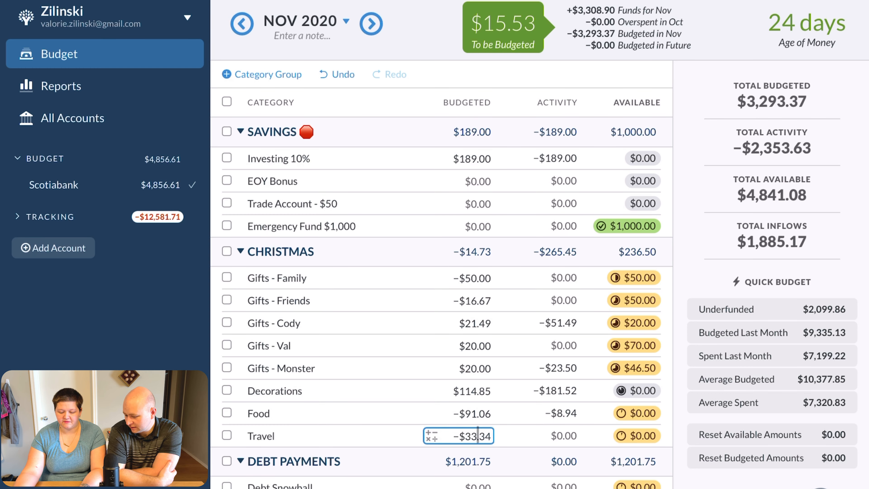
# - Check the House - Test Run goal and note, and remove that category from the Bill Payments group
pyautogui.scroll(-5, 486, 435)
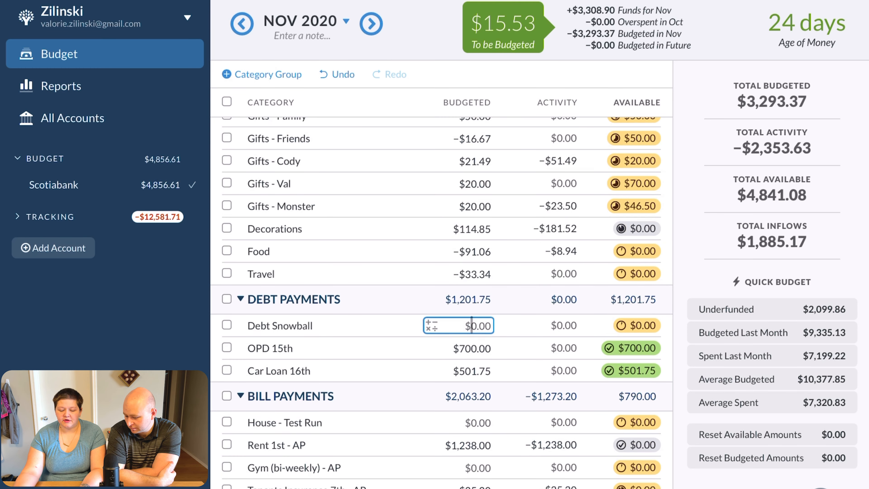
pyautogui.scroll(-4, 499, 383)
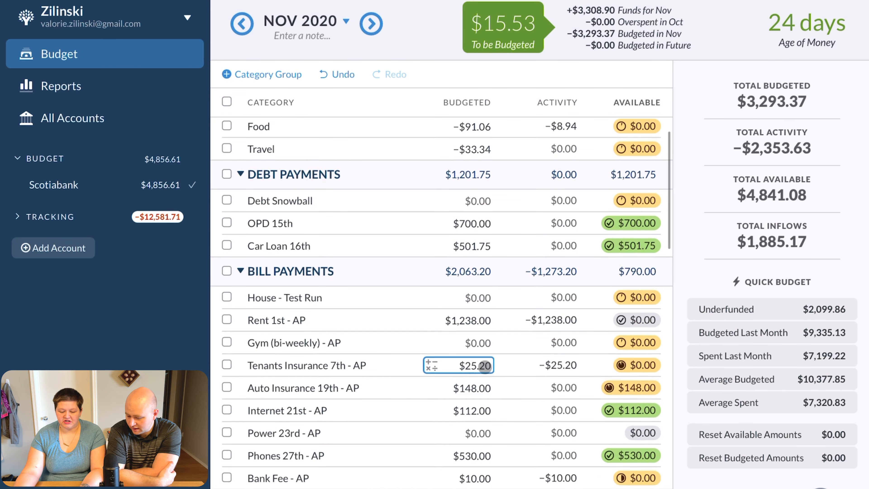
pyautogui.click(294, 298)
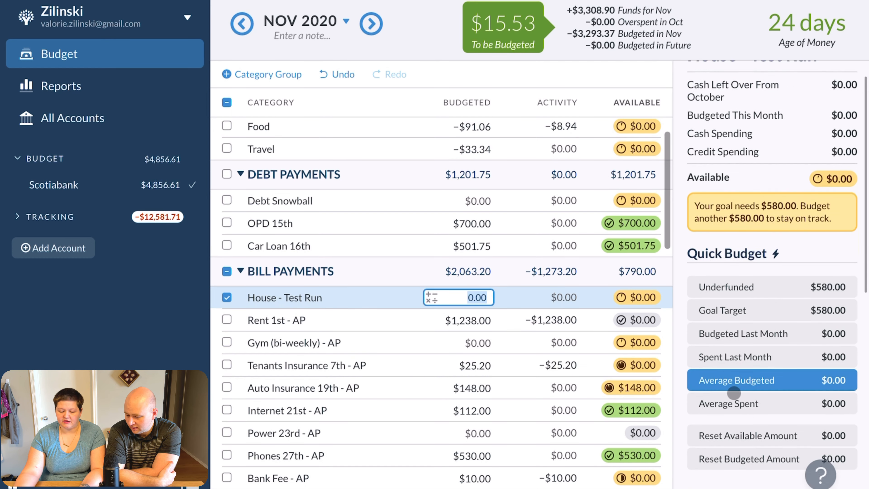
pyautogui.scroll(-5, 739, 383)
pyautogui.scroll(2, 769, 329)
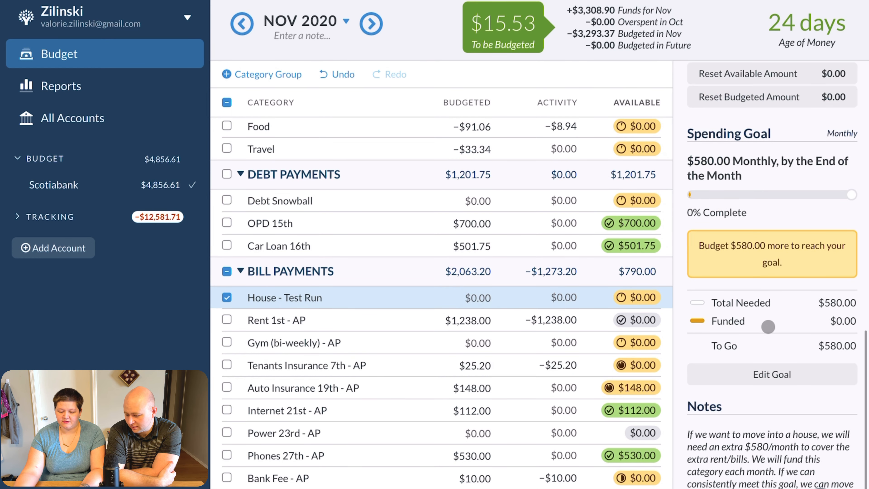
pyautogui.click(287, 297)
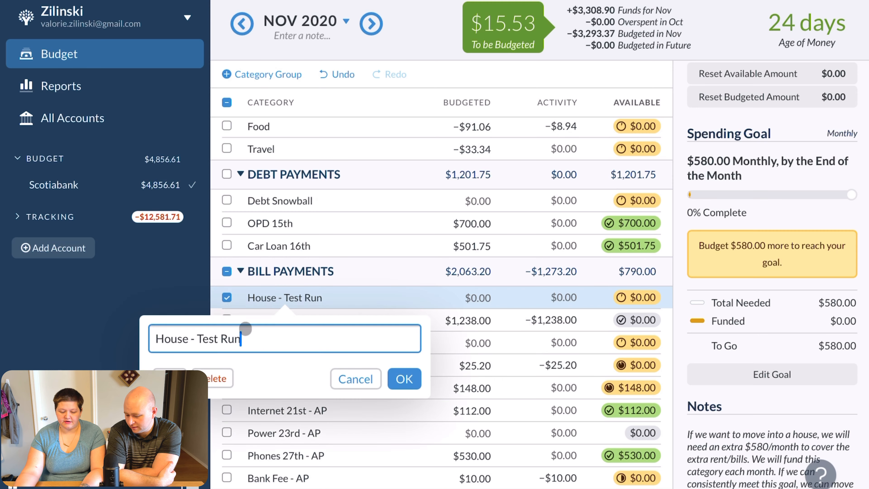
pyautogui.click(330, 378)
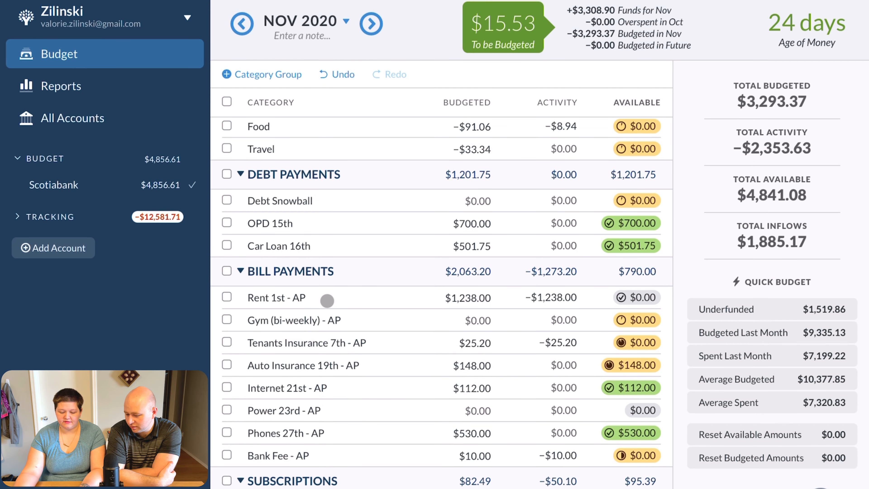
# - Set the monthly spending goal of the Gym (bi-weekly) - AP category to $5 and save the goal
pyautogui.click(313, 300)
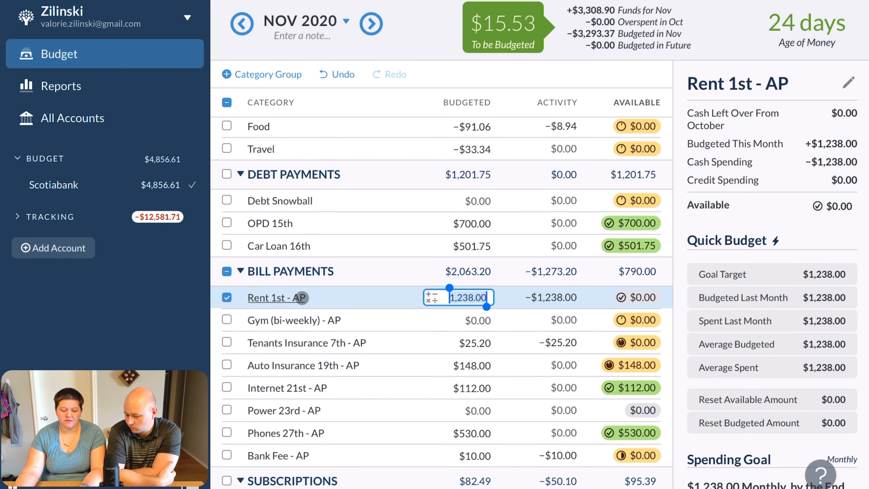
pyautogui.scroll(-1, 308, 296)
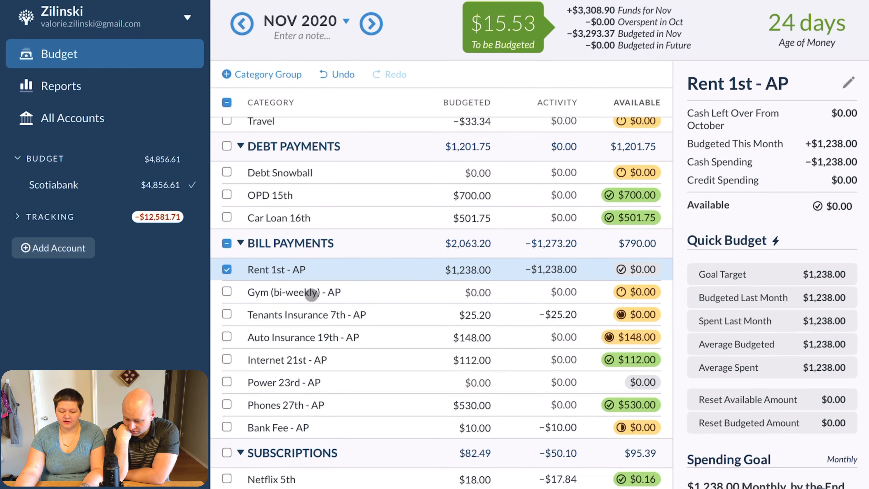
pyautogui.click(311, 295)
pyautogui.click(314, 293)
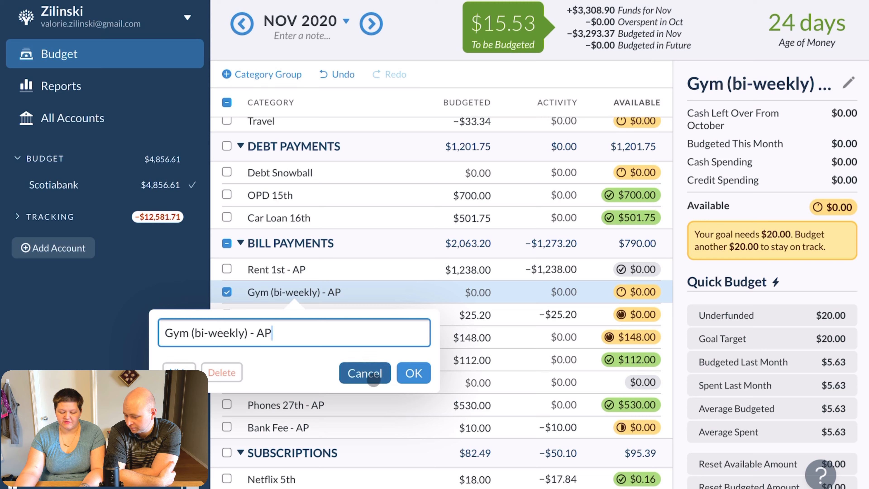
pyautogui.click(373, 378)
pyautogui.scroll(-6, 722, 370)
pyautogui.scroll(-3, 739, 411)
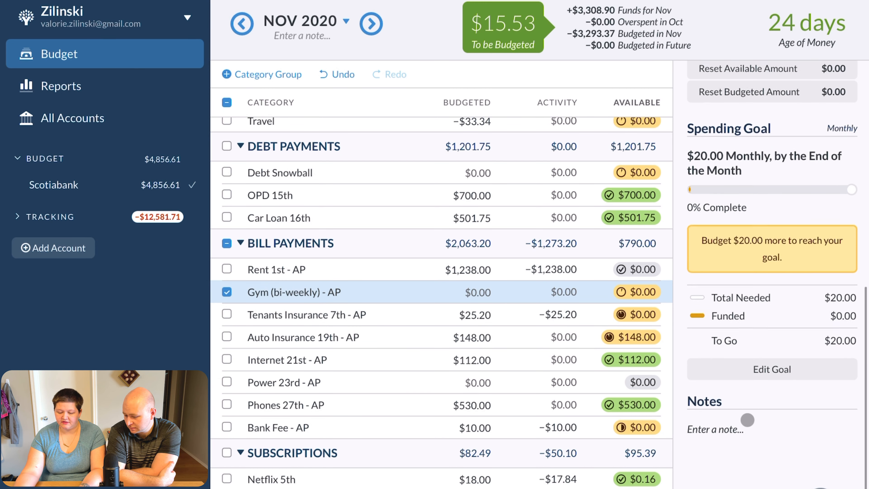
pyautogui.click(745, 383)
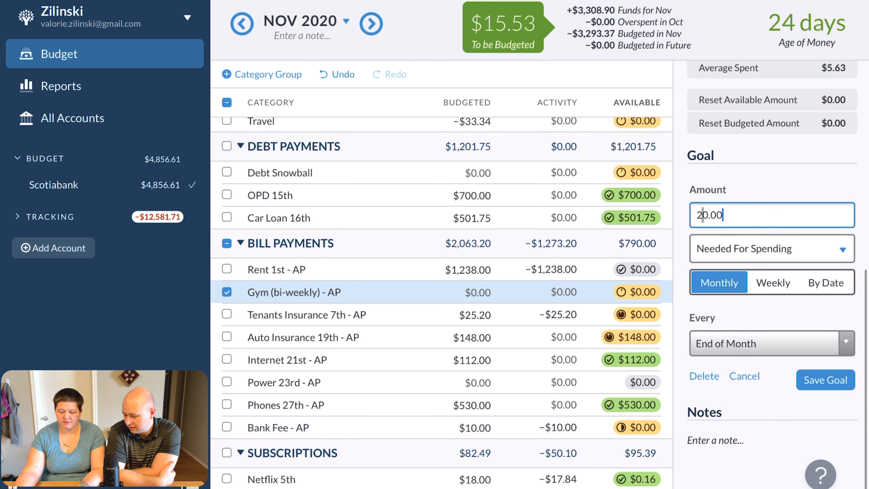
pyautogui.write('5')
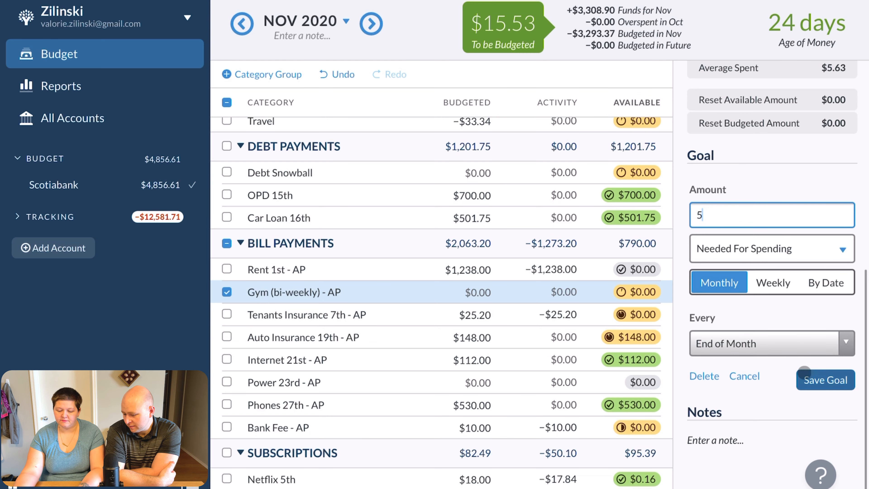
pyautogui.click(825, 380)
# - Review the spending goal of the Tenants Insurance 7th - AP category
pyautogui.click(328, 312)
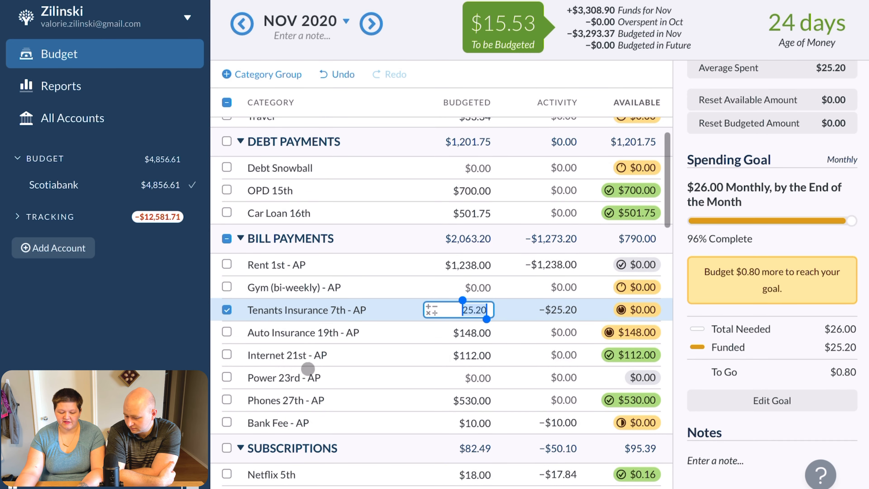
pyautogui.scroll(-2, 333, 329)
pyautogui.click(227, 248)
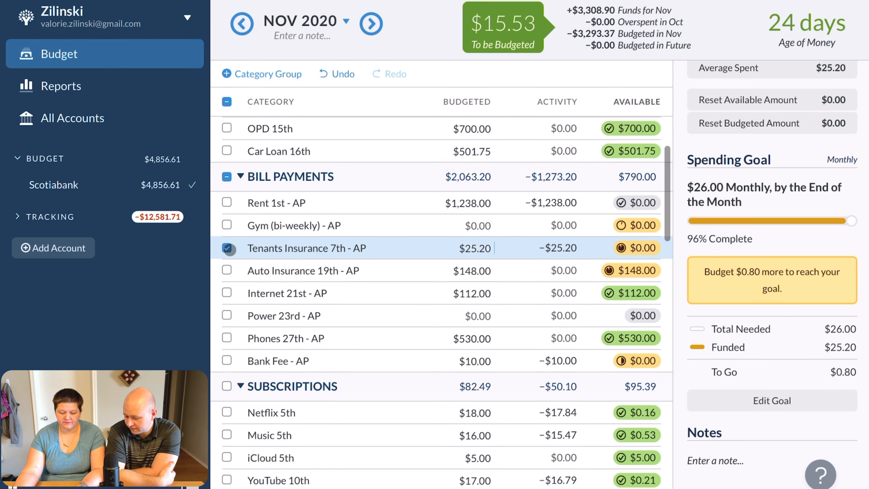
# - Examine the Bank Fee - AP category's budgeted amount, quick budget figures and monthly spending goal
pyautogui.scroll(-6, 353, 312)
pyautogui.scroll(2, 353, 314)
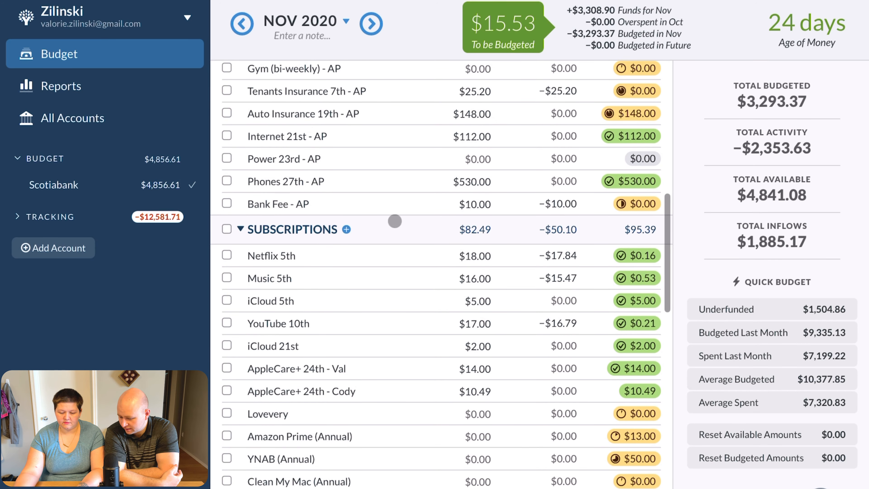
pyautogui.click(475, 210)
pyautogui.scroll(-7, 745, 291)
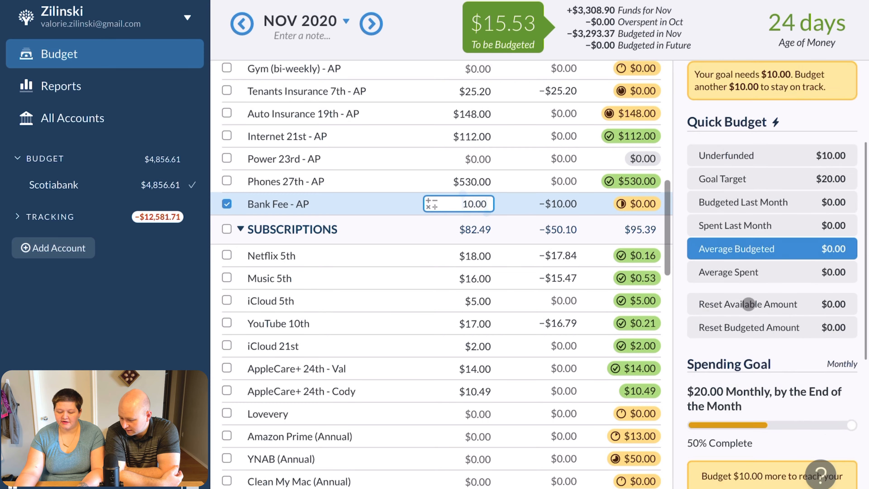
pyautogui.scroll(2, 752, 305)
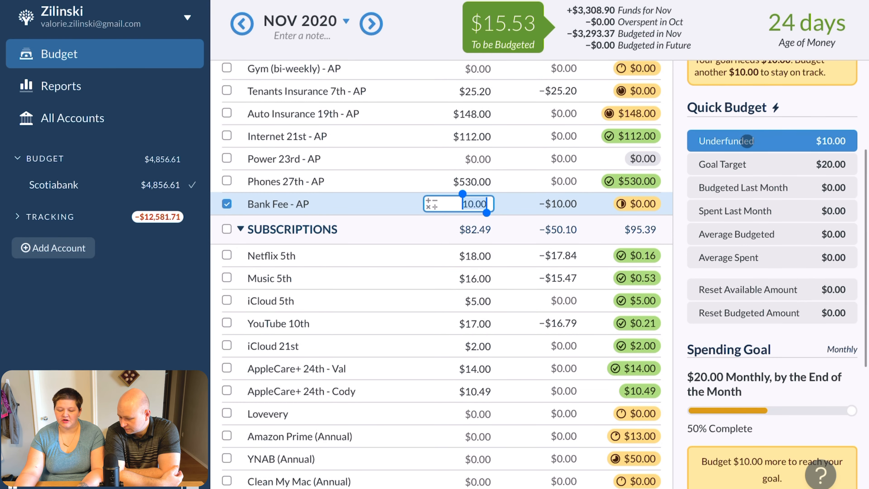
pyautogui.scroll(-4, 776, 361)
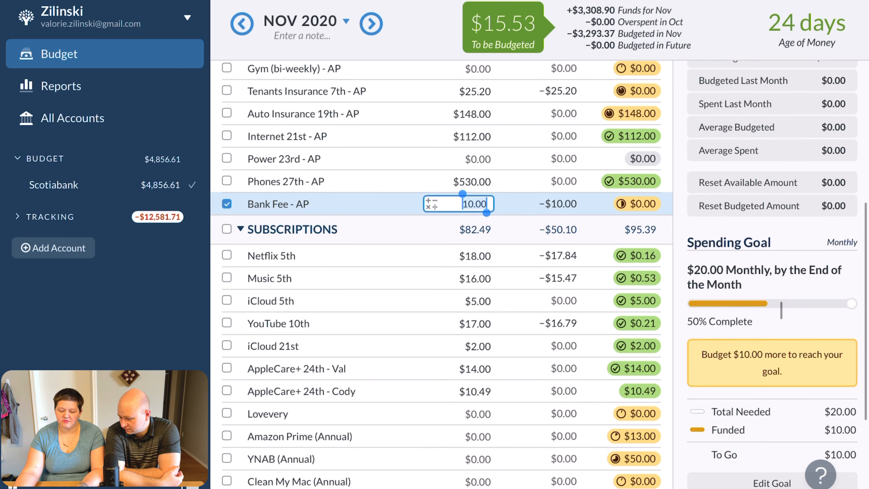
pyautogui.scroll(10, 775, 304)
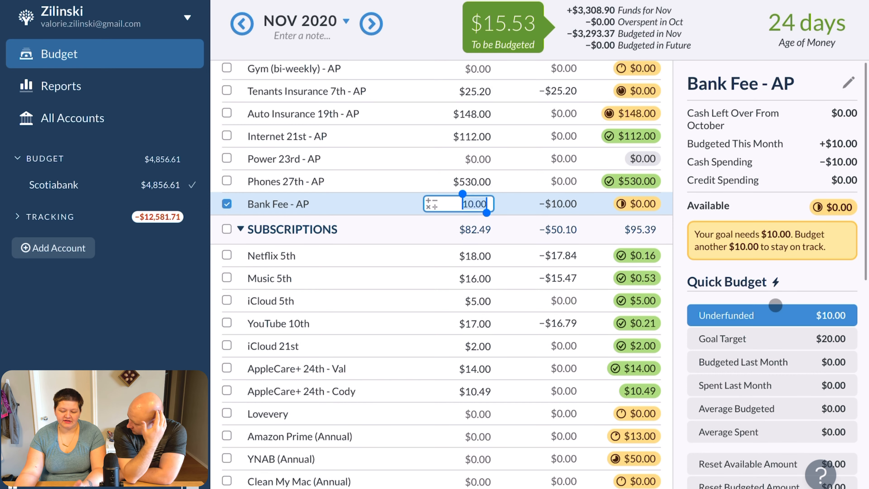
pyautogui.click(399, 207)
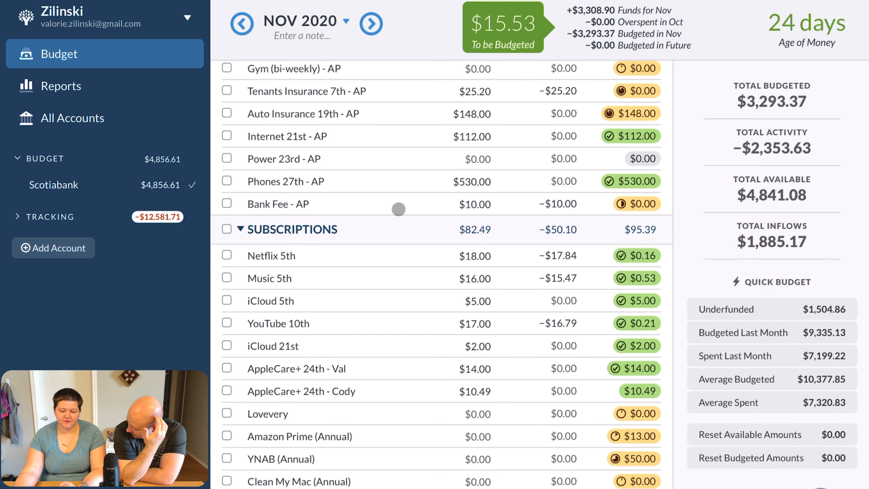
pyautogui.click(82, 180)
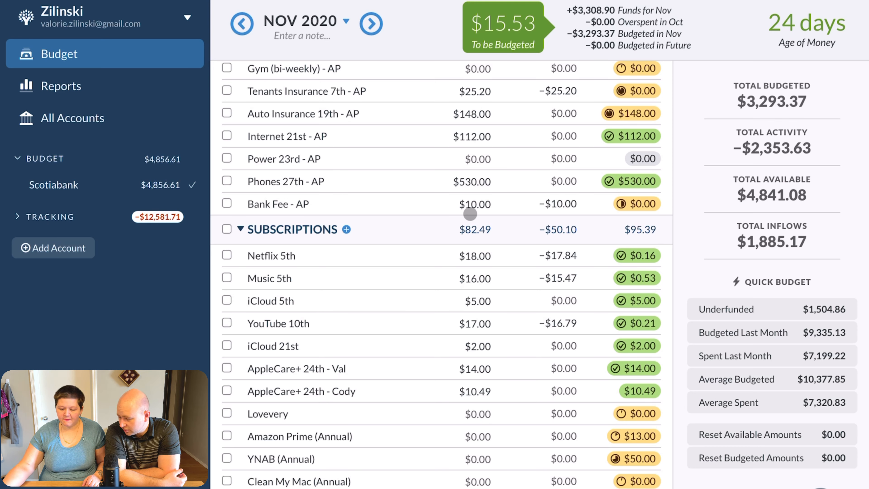
pyautogui.click(471, 202)
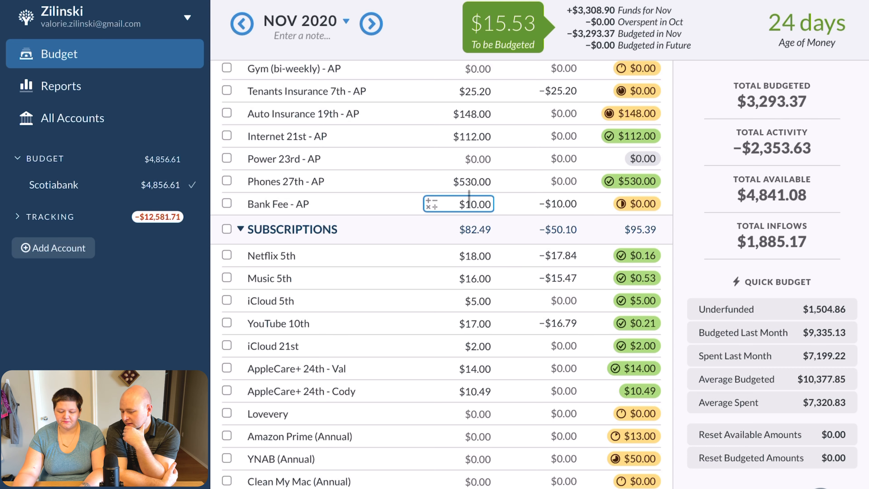
# - Clear the Netflix 5th budgeted amount in Subscriptions and cover the resulting overspending from To be Budgeted
pyautogui.scroll(-2, 469, 199)
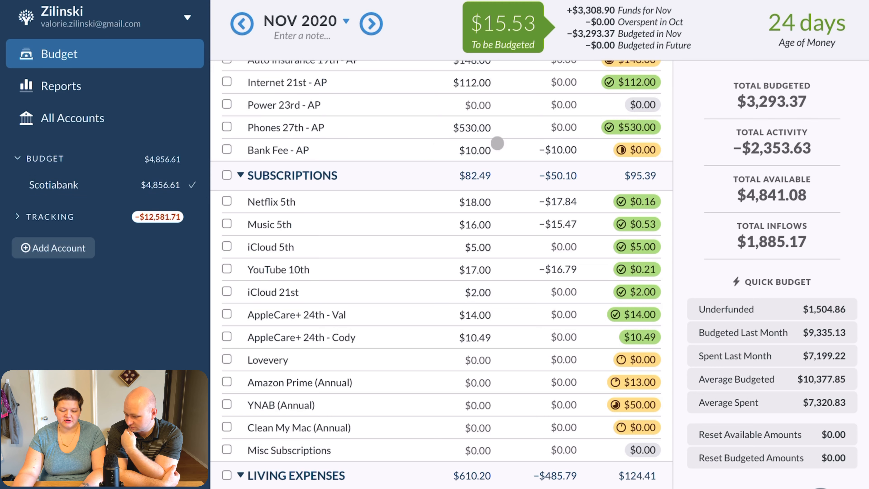
pyautogui.scroll(-1, 479, 164)
pyautogui.click(485, 194)
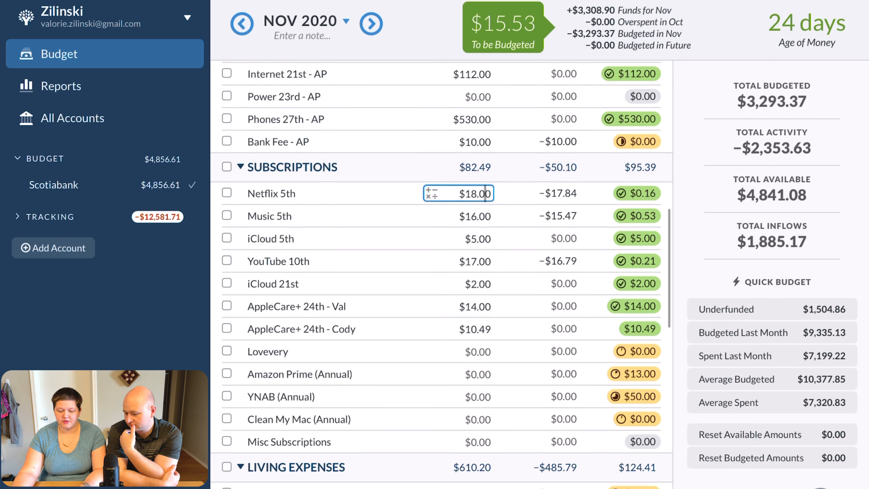
pyautogui.click(485, 193)
pyautogui.write('E`')
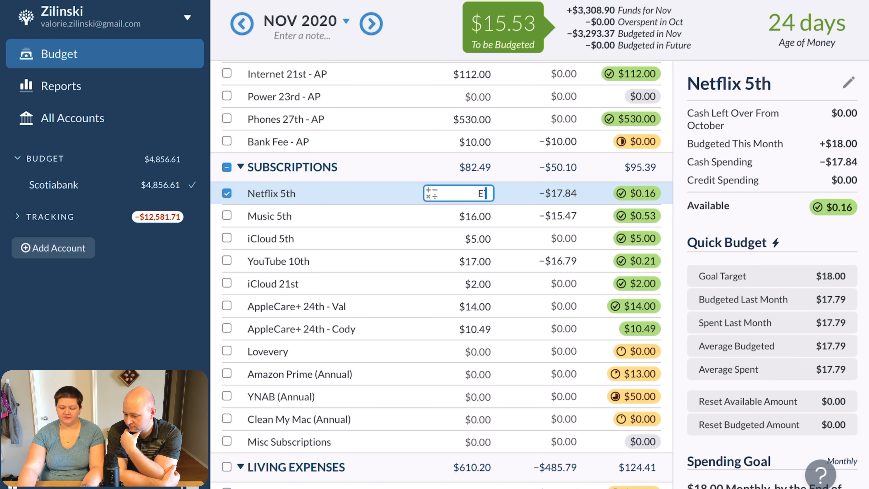
pyautogui.click(636, 194)
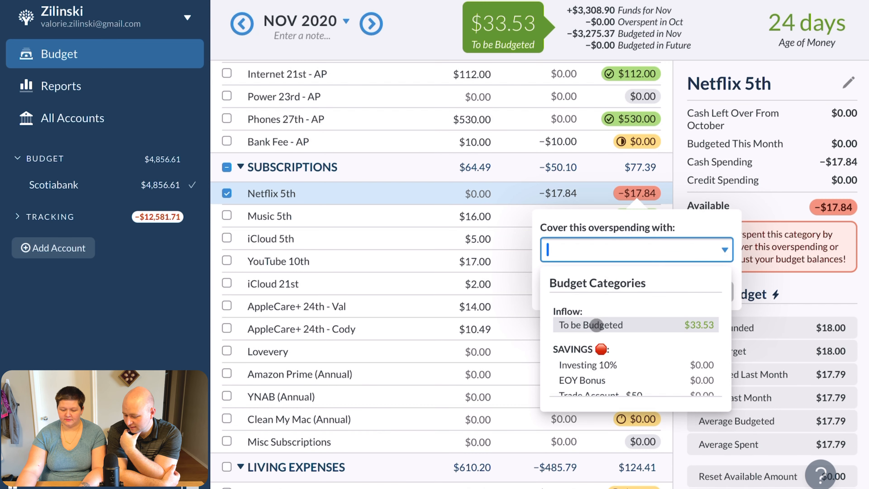
pyautogui.click(599, 324)
pyautogui.click(684, 297)
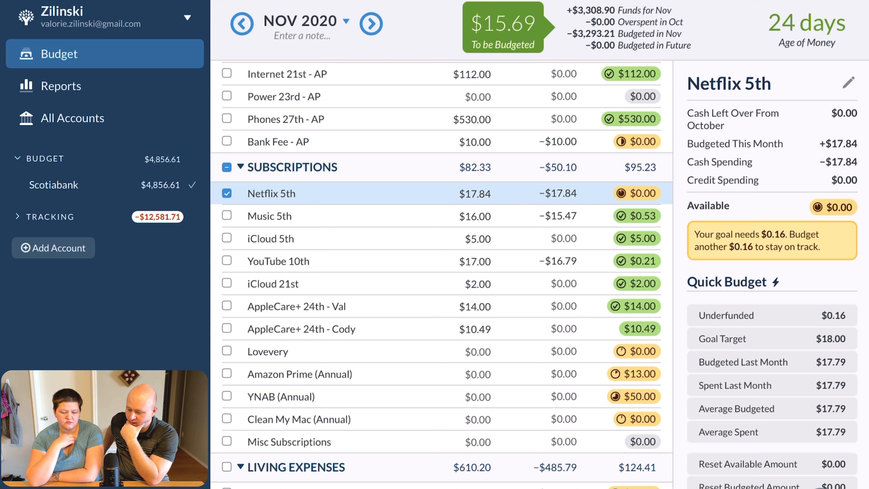
# - Review the details of the Music 5th, iCloud 5th and iCloud 21st subscription categories
pyautogui.click(482, 219)
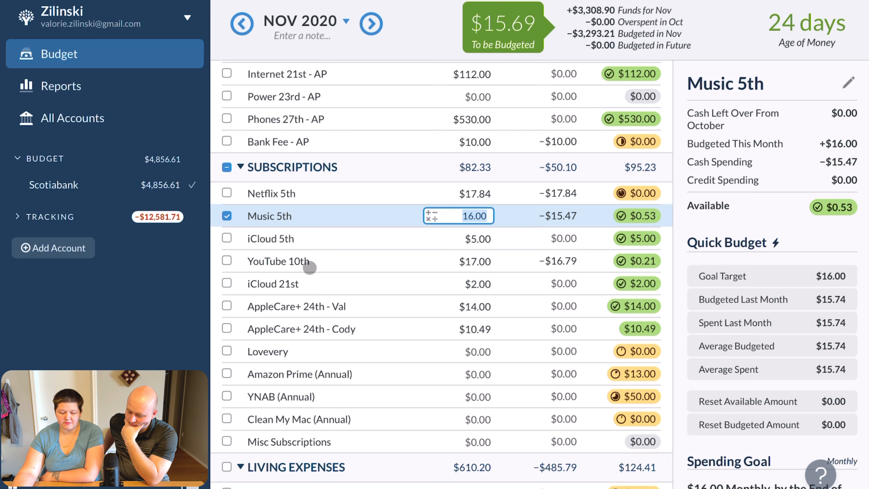
pyautogui.click(288, 236)
pyautogui.click(283, 283)
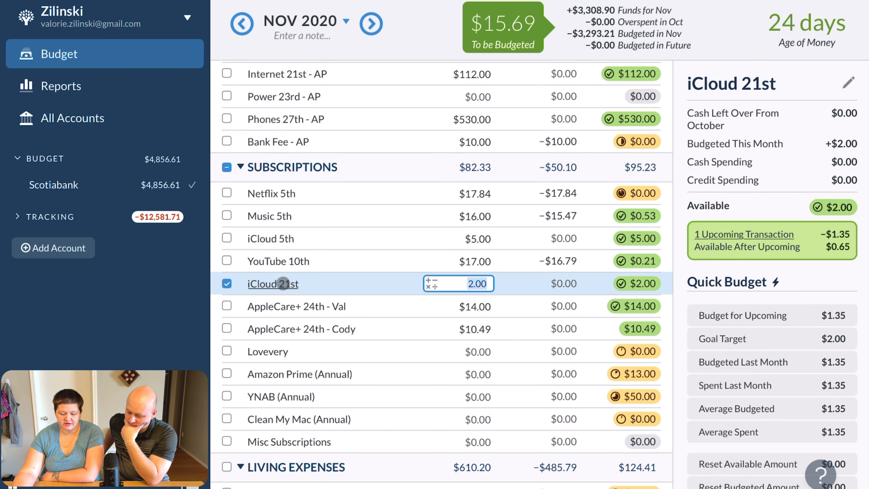
# - Add a new category named Apple One to the Subscriptions group
pyautogui.click(349, 166)
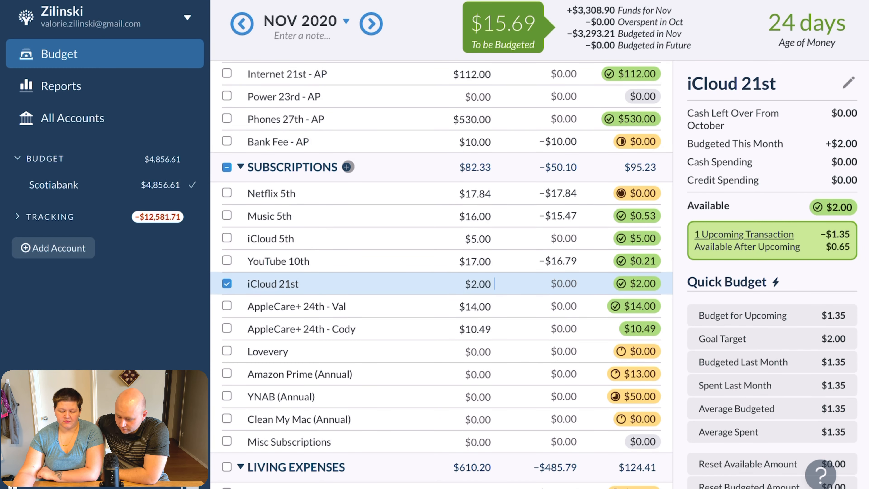
pyautogui.write('App')
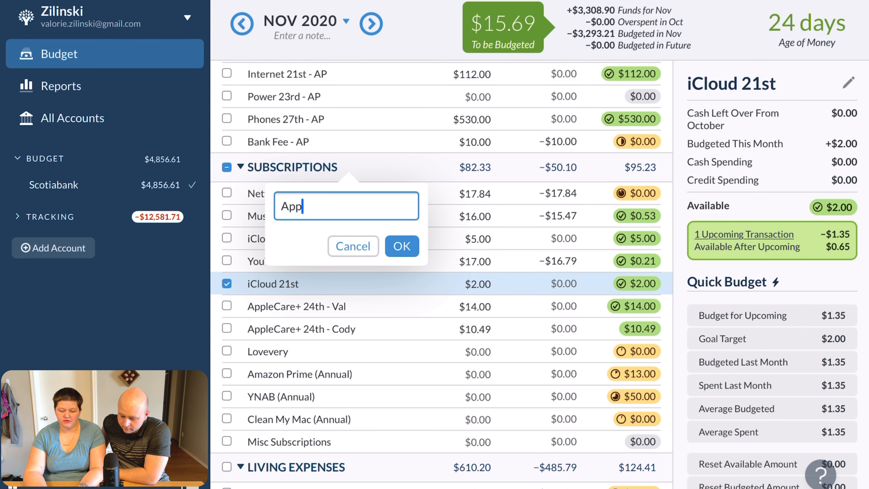
pyautogui.write('le One')
pyautogui.press('Return')
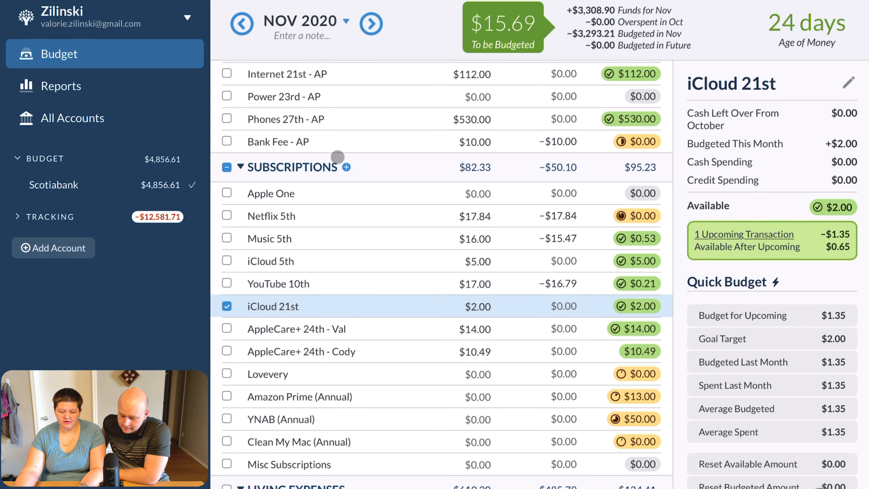
# - Create a goal for the Apple One category in Subscriptions, leaving its name unchanged
pyautogui.click(287, 191)
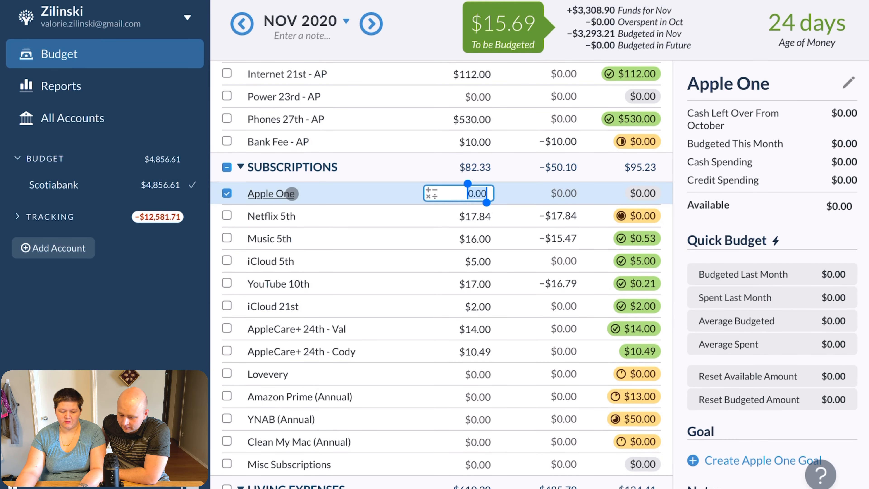
pyautogui.click(292, 193)
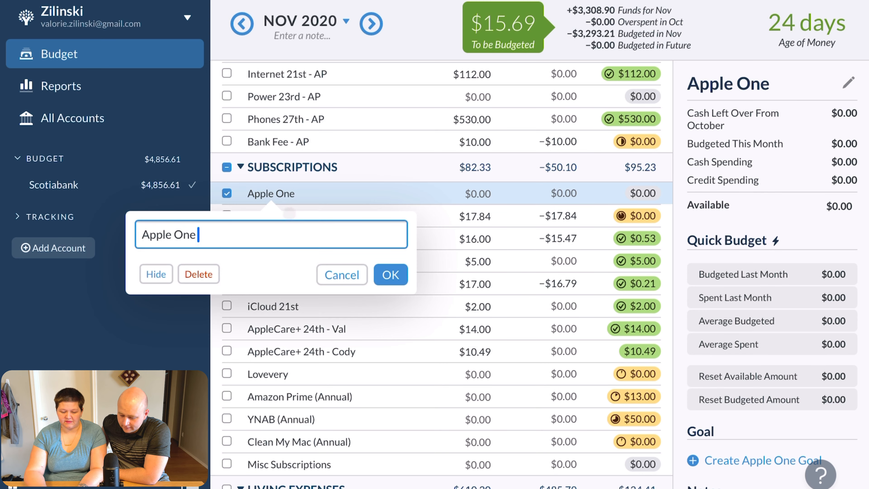
pyautogui.click(341, 274)
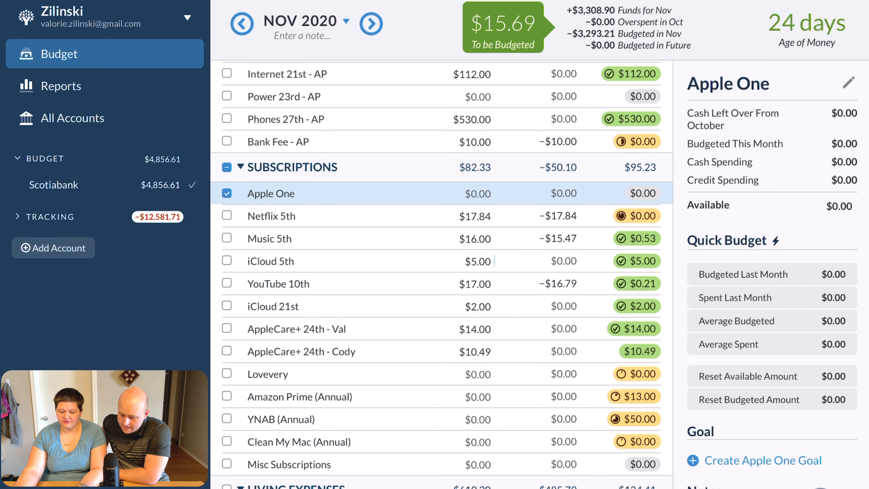
pyautogui.click(766, 461)
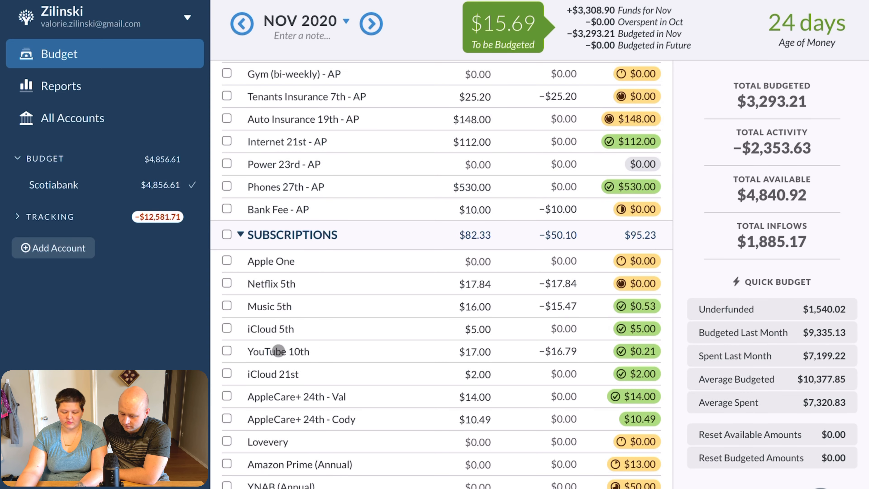
# - Review the YouTube 10th, iCloud 21st and first AppleCare+ 24th categories in Subscriptions
pyautogui.scroll(-2, 289, 338)
pyautogui.scroll(-1, 289, 338)
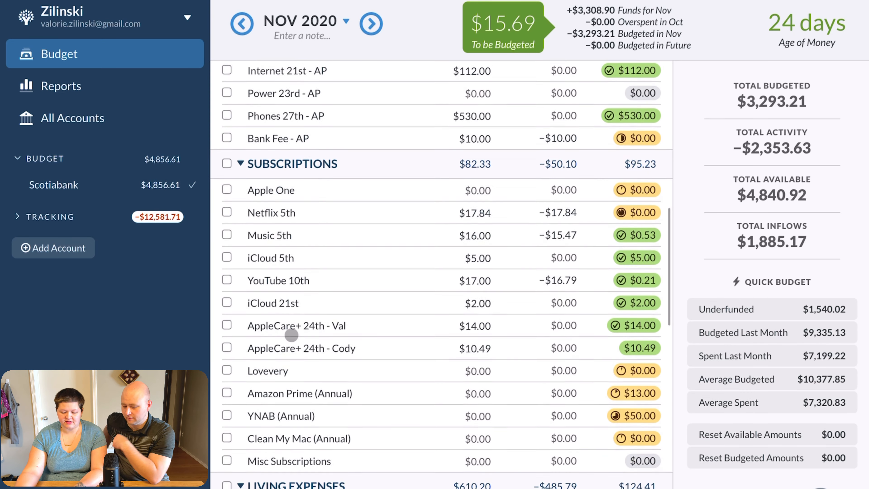
pyautogui.scroll(-1, 294, 298)
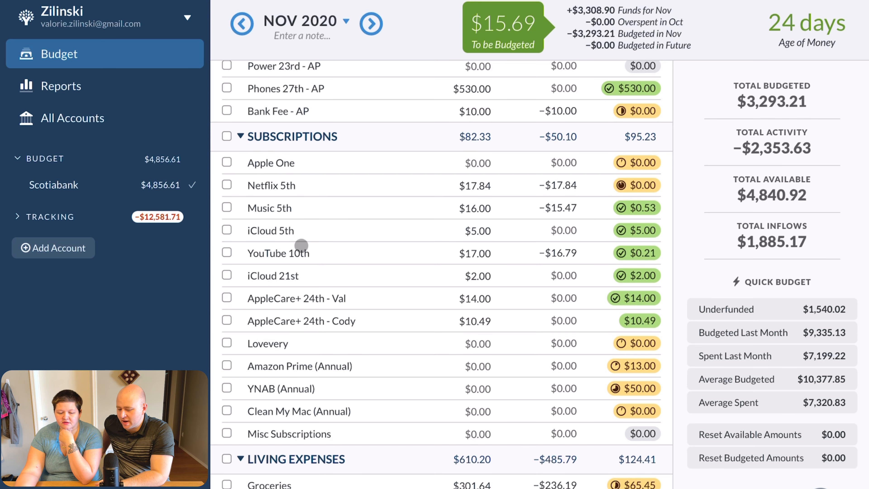
pyautogui.scroll(-1, 301, 245)
pyautogui.click(311, 239)
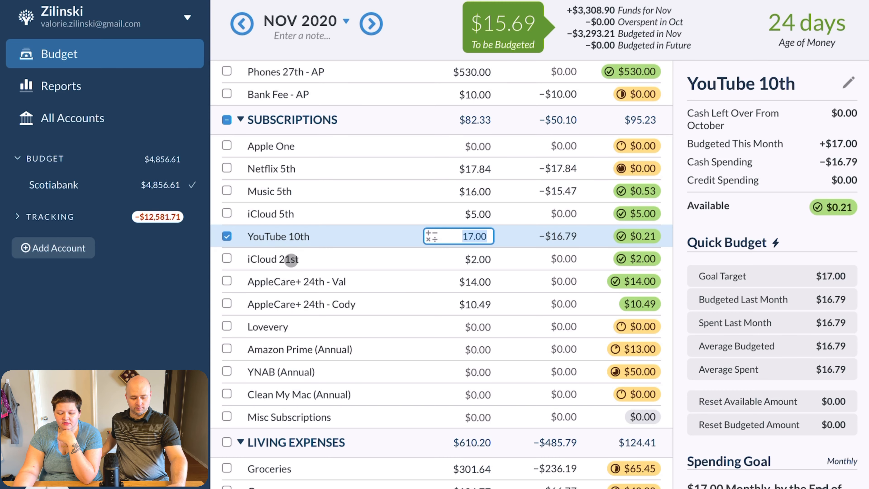
pyautogui.click(291, 259)
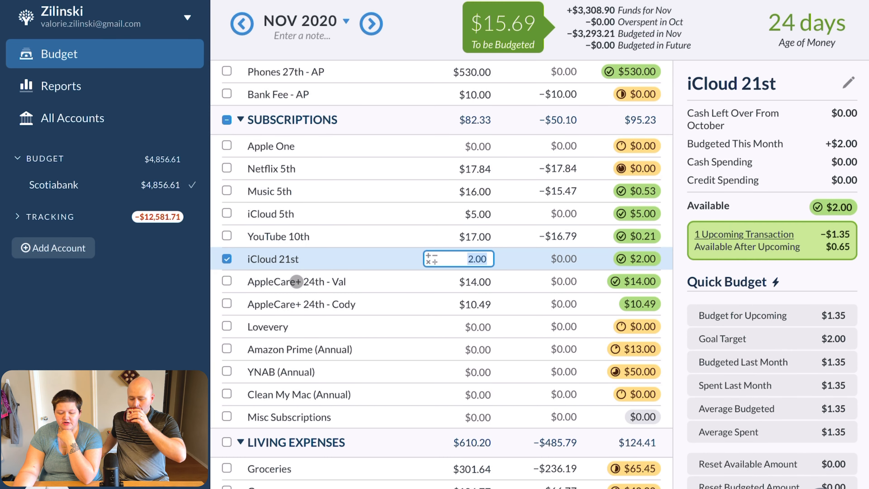
pyautogui.click(296, 281)
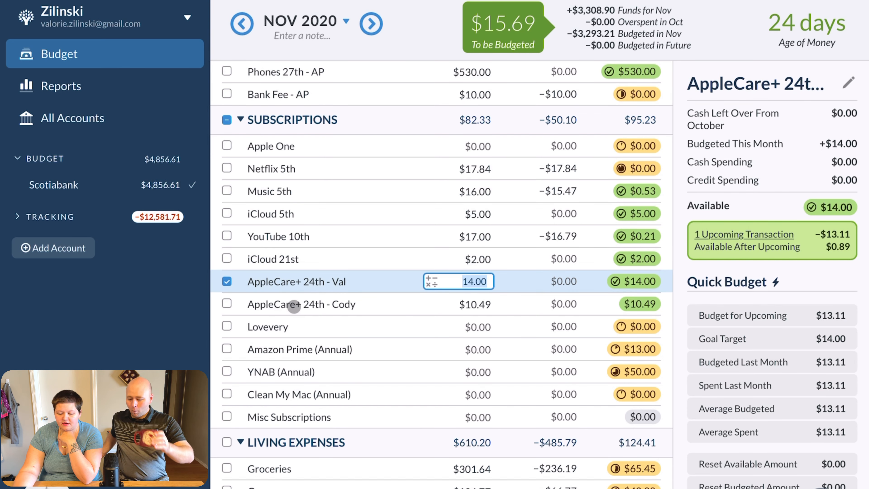
# - Create a $10.49 monthly spending goal, due by the end of the month, for the second AppleCare+ 24th category
pyautogui.click(292, 304)
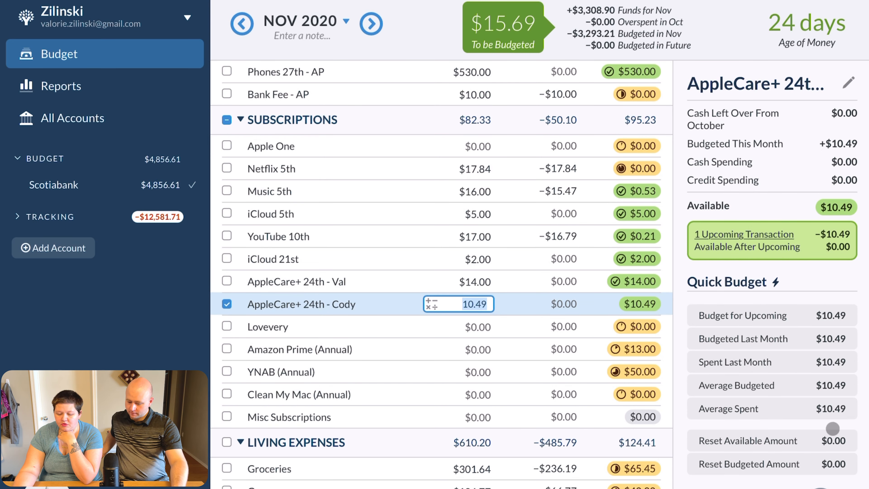
pyautogui.scroll(-5, 770, 407)
pyautogui.click(738, 373)
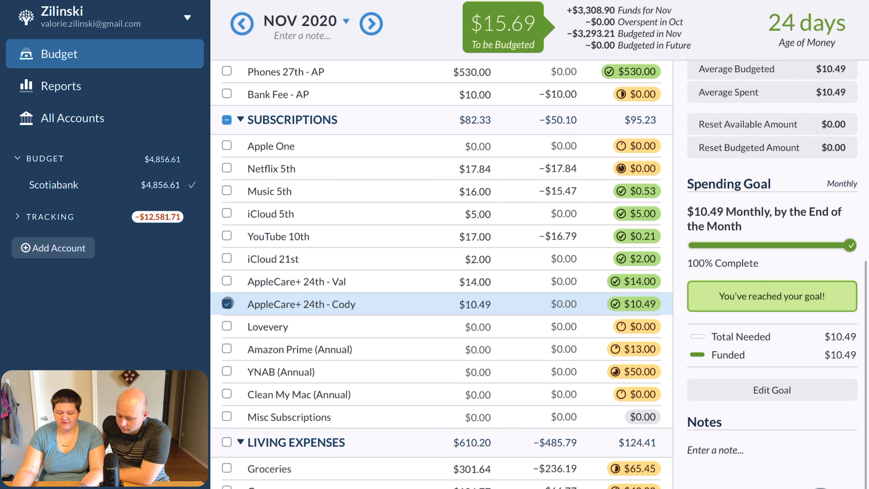
pyautogui.click(227, 304)
# - Review the goal needs of the Lovevery, Amazon Prime (Annual), YNAB (Annual) and Clean My Mac (Annual) categories
pyautogui.click(263, 322)
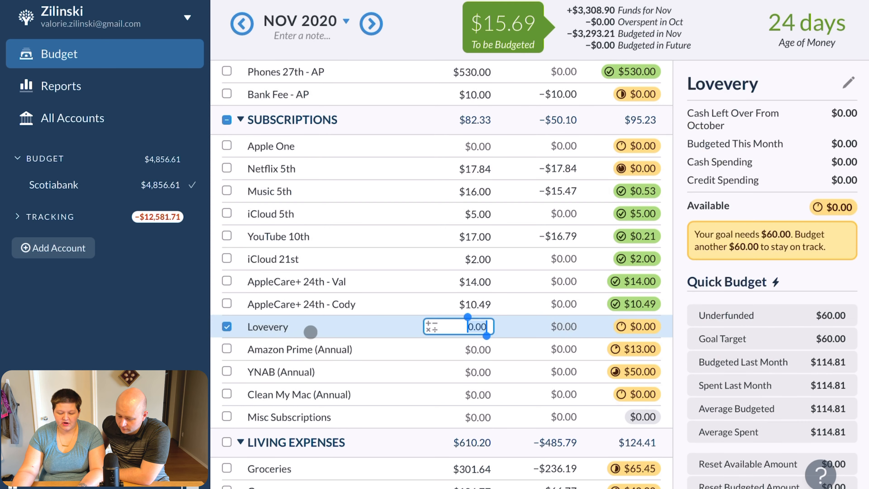
pyautogui.scroll(-3, 301, 353)
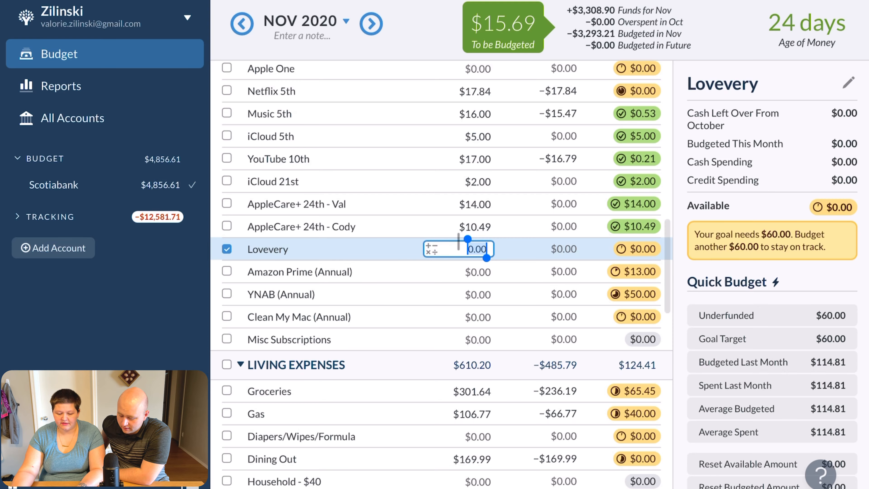
pyautogui.click(466, 273)
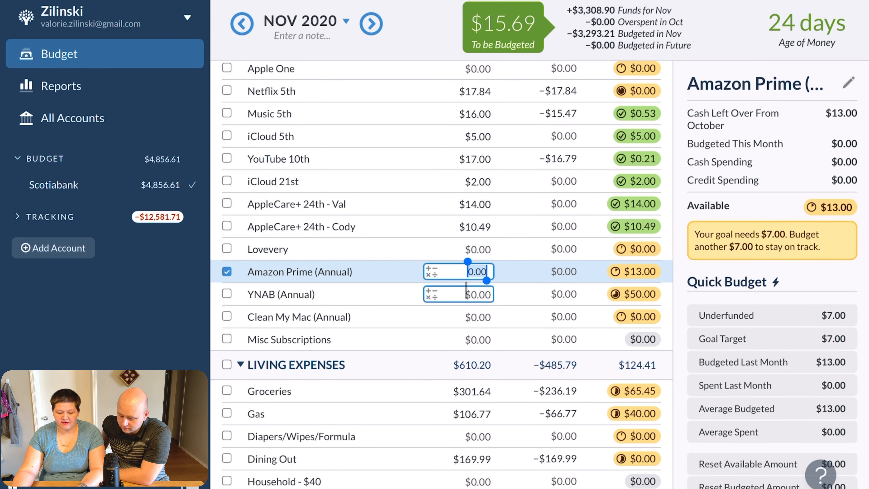
pyautogui.click(472, 294)
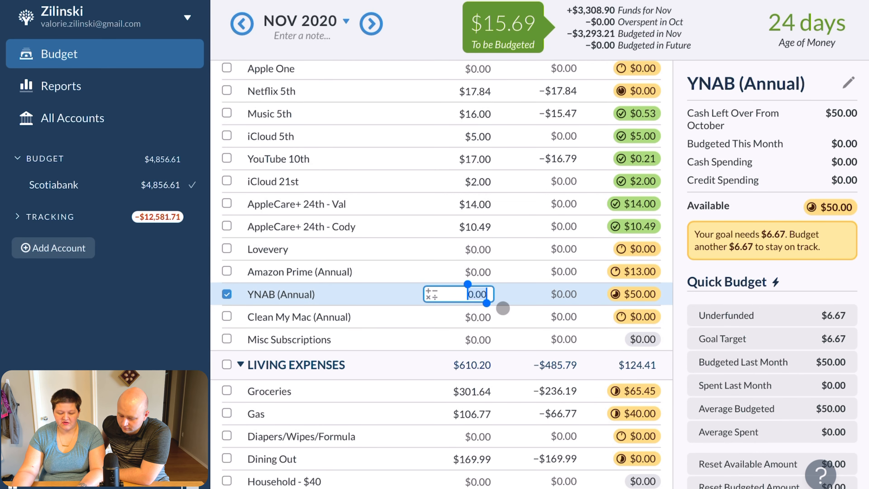
pyautogui.click(476, 312)
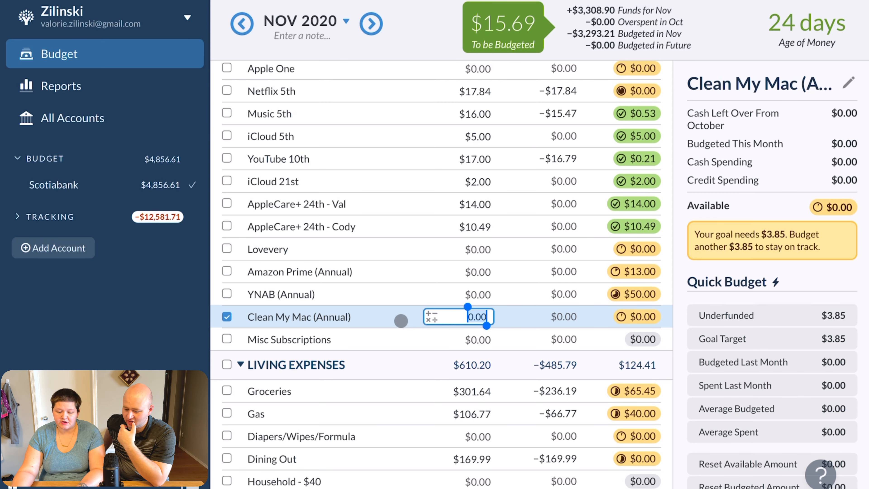
pyautogui.click(401, 321)
# - Examine the quick budget figures and monthly spending goals of Groceries and Gas in Living Expenses
pyautogui.scroll(-6, 423, 247)
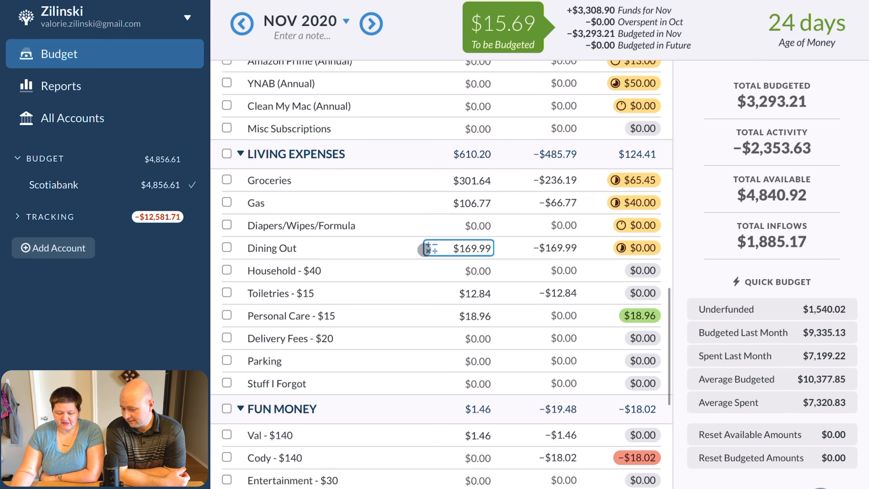
pyautogui.click(464, 187)
pyautogui.scroll(-6, 742, 301)
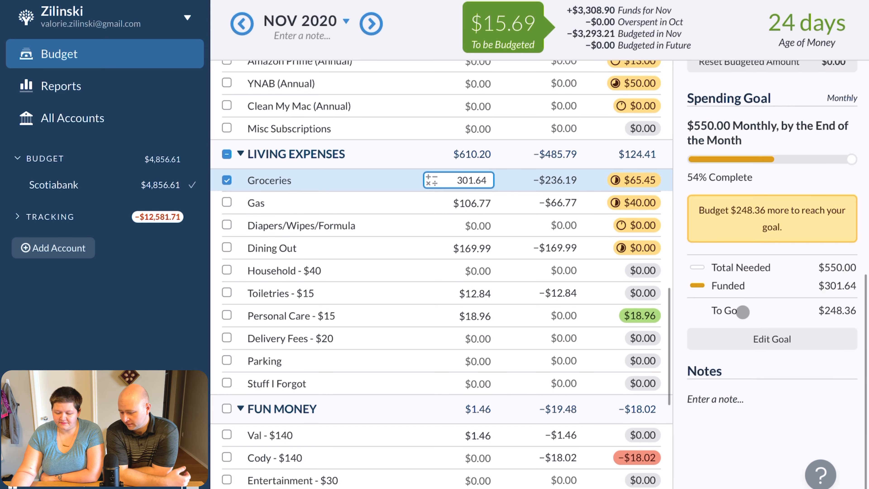
pyautogui.scroll(6, 750, 257)
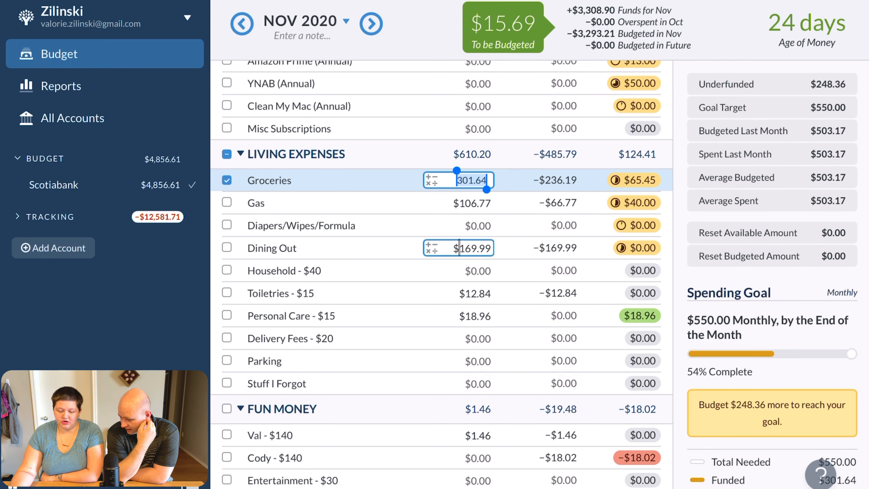
pyautogui.scroll(-4, 761, 255)
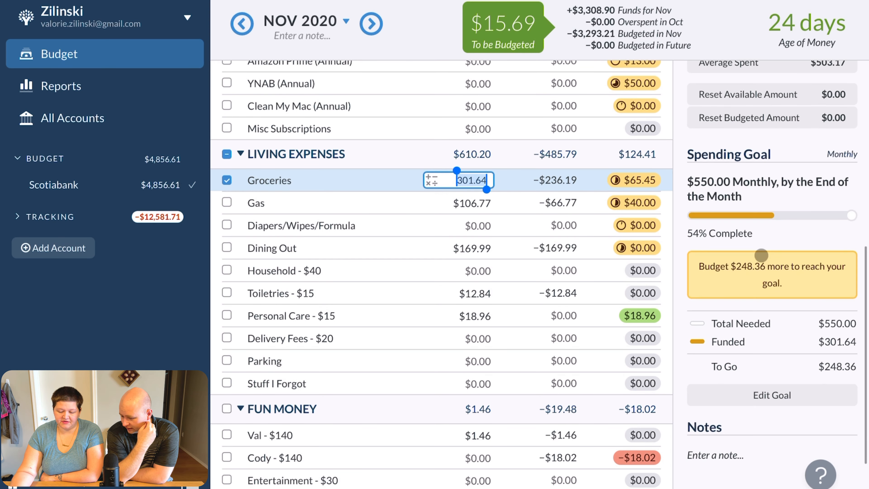
pyautogui.scroll(-1, 761, 255)
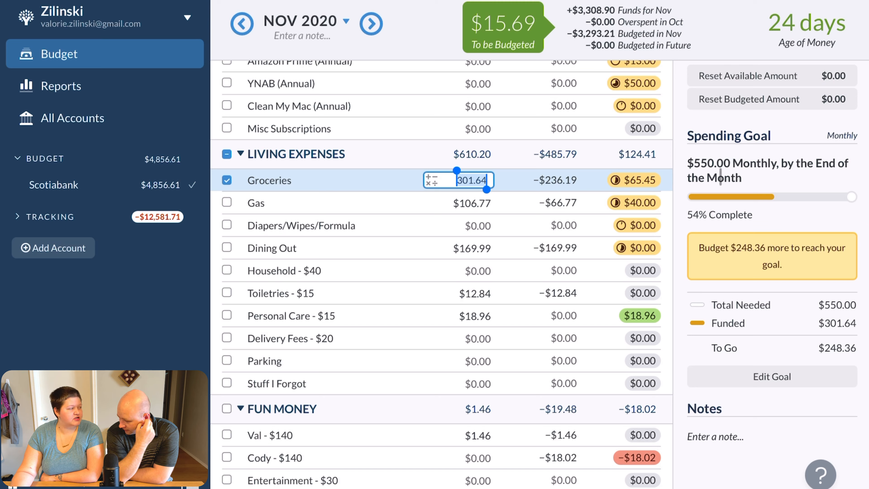
pyautogui.press('Tab')
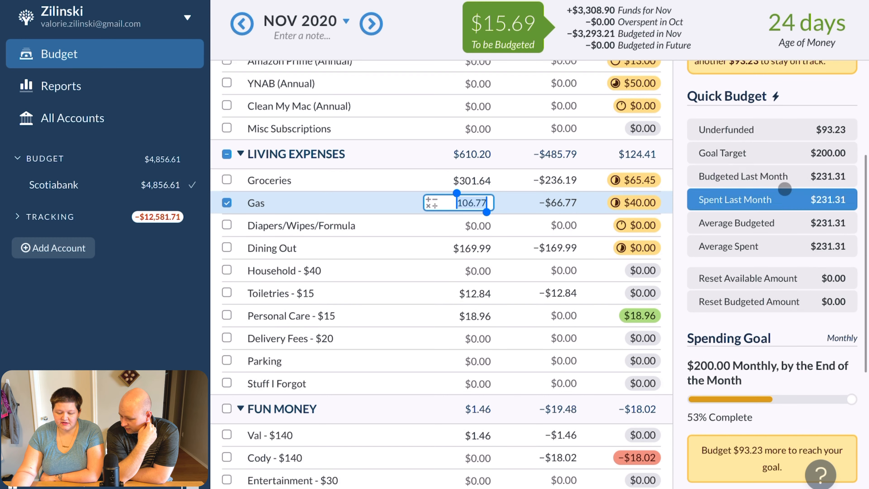
pyautogui.scroll(-1, 771, 197)
pyautogui.scroll(-3, 771, 199)
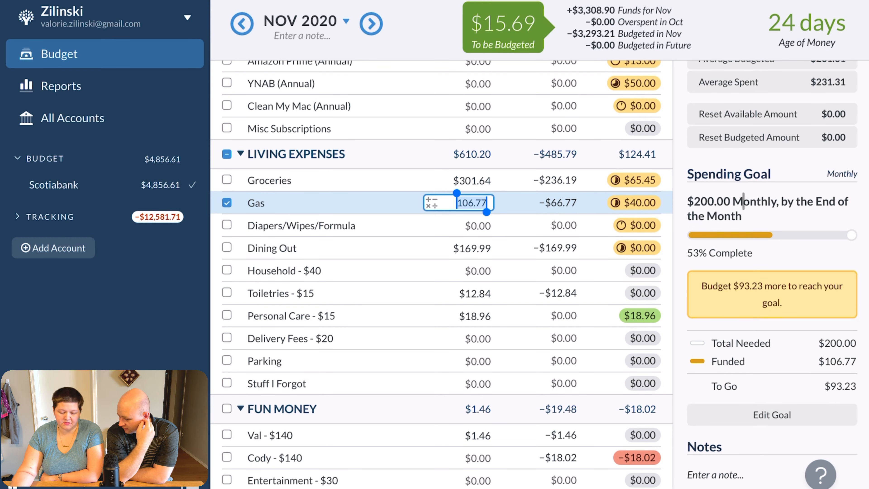
# - Set the monthly spending goal of the Diapers/Wipes/Formula category to $20
pyautogui.click(476, 222)
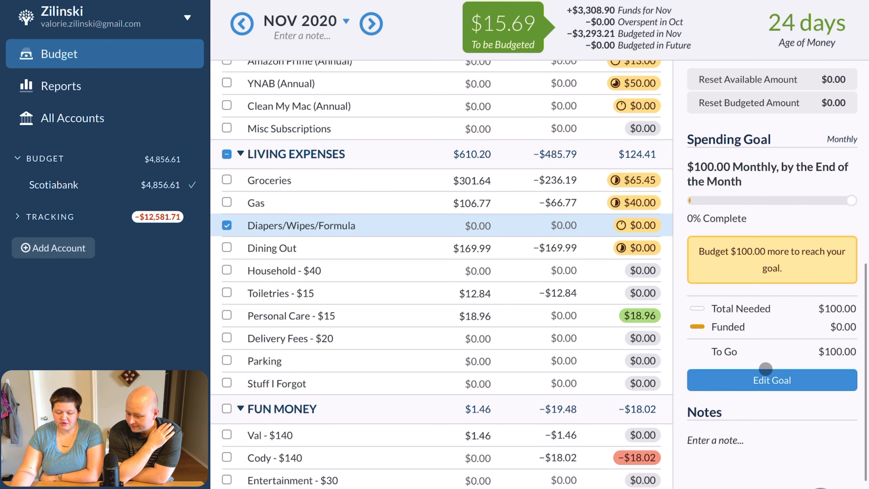
pyautogui.click(765, 373)
pyautogui.write('20')
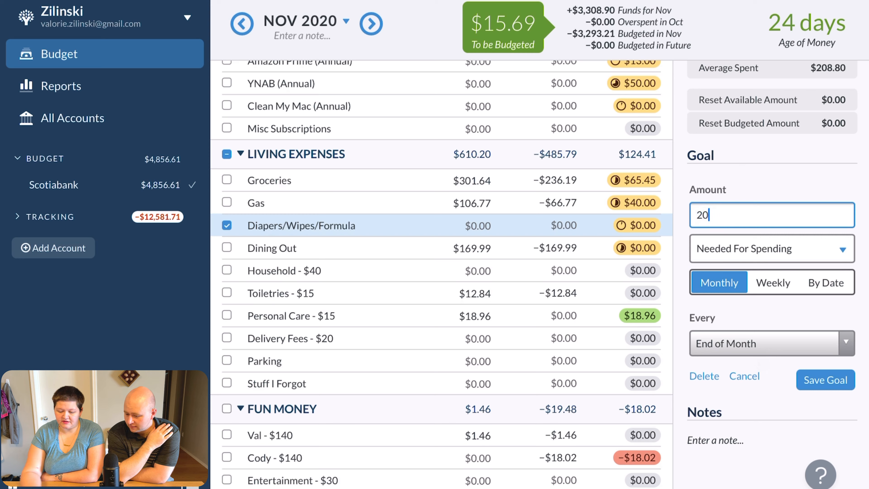
pyautogui.click(825, 380)
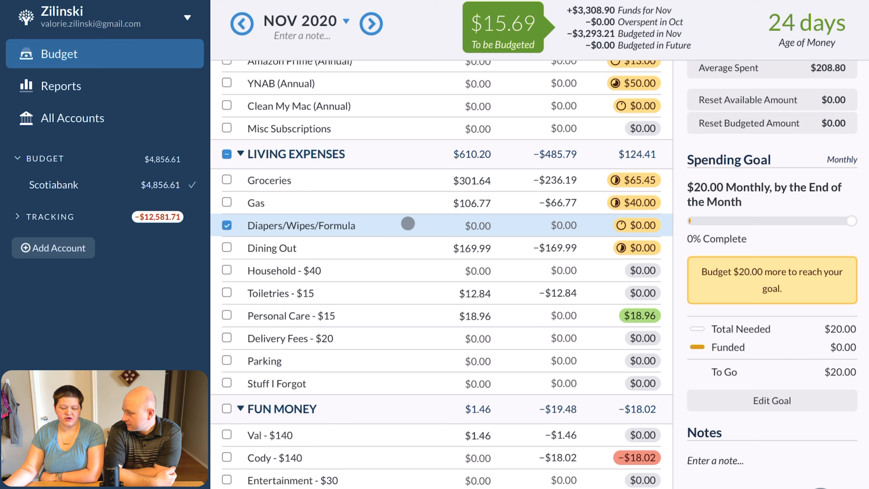
# - Set the monthly spending goal of the Dining Out category to $200
pyautogui.click(471, 248)
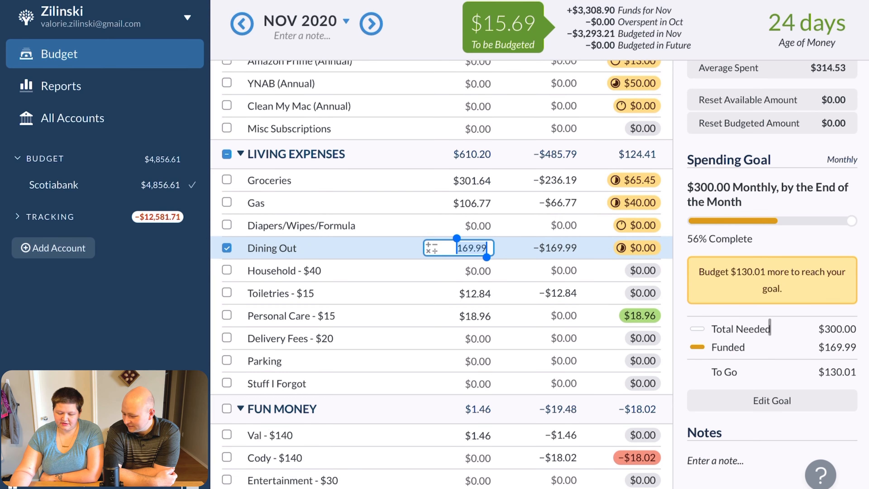
pyautogui.click(754, 401)
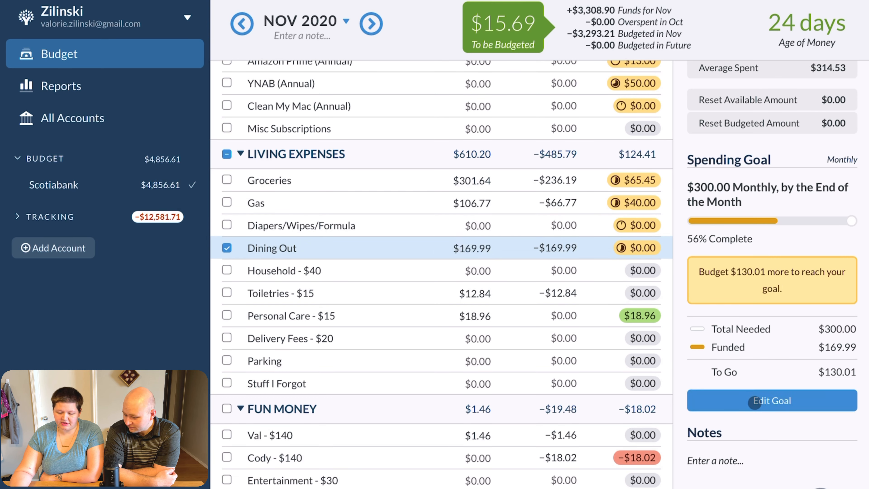
pyautogui.write('200')
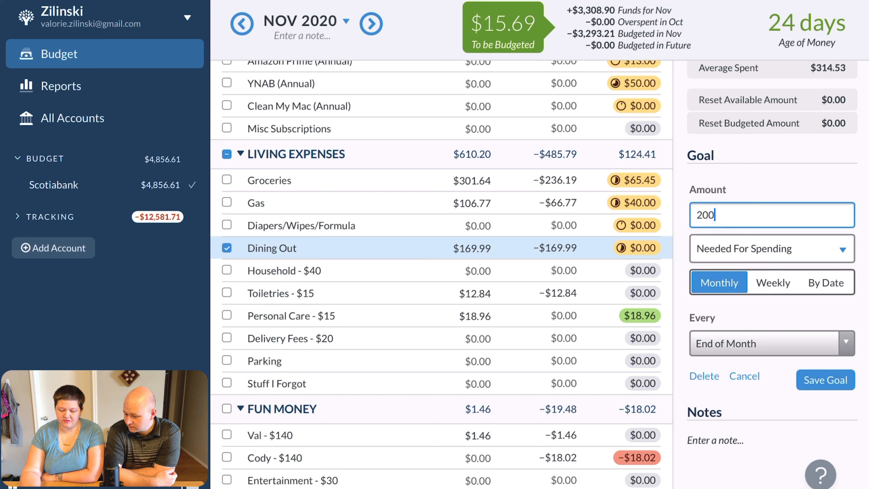
pyautogui.click(816, 382)
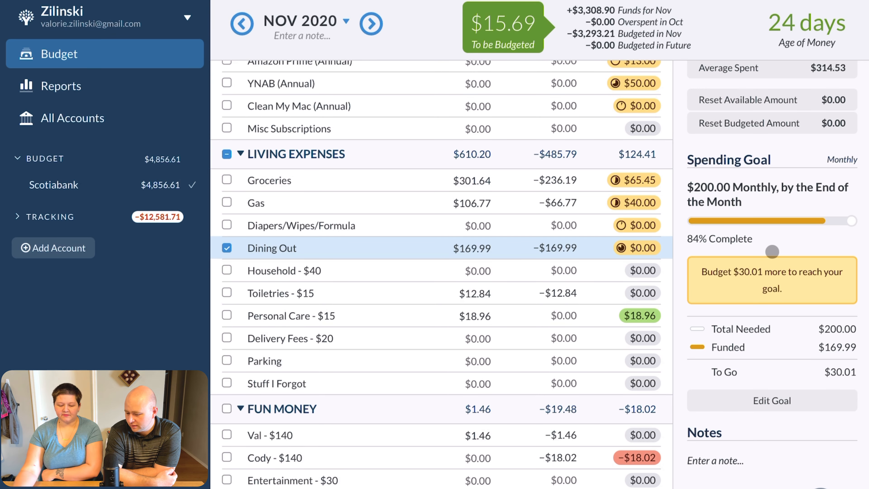
# - Remove the dollar amounts from the Household, Toiletries, Personal Care and Delivery Fees category names
pyautogui.click(541, 271)
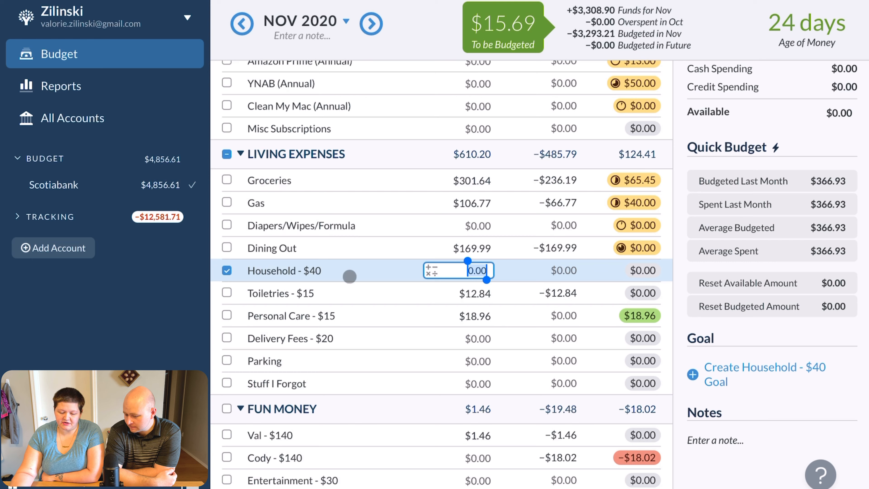
pyautogui.click(309, 270)
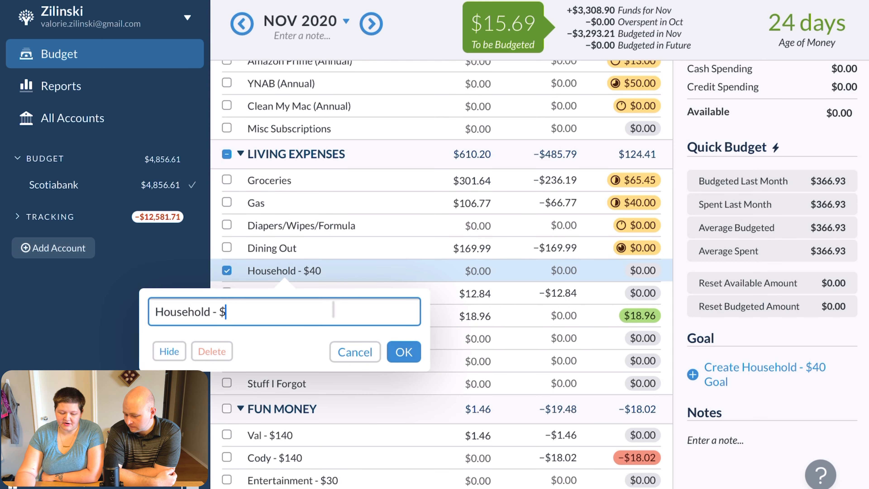
pyautogui.click(398, 352)
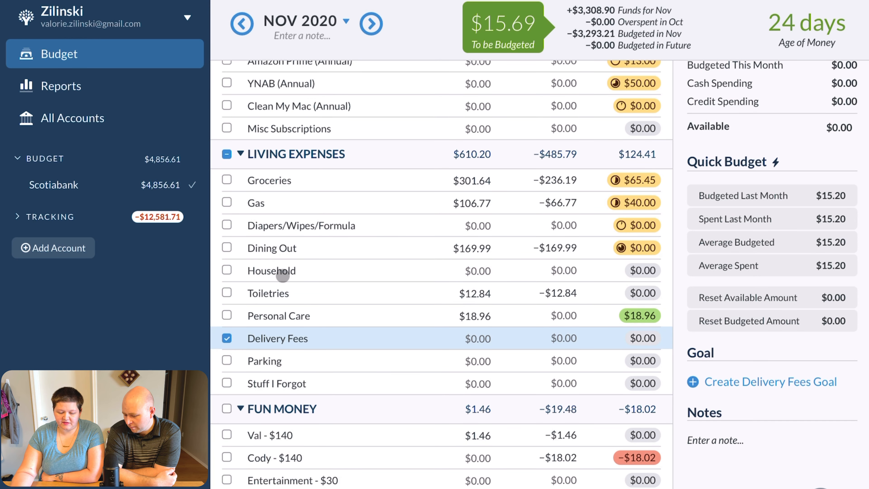
# - Try to create a monthly spending goal of $20 for the Household category
pyautogui.click(284, 274)
pyautogui.click(722, 381)
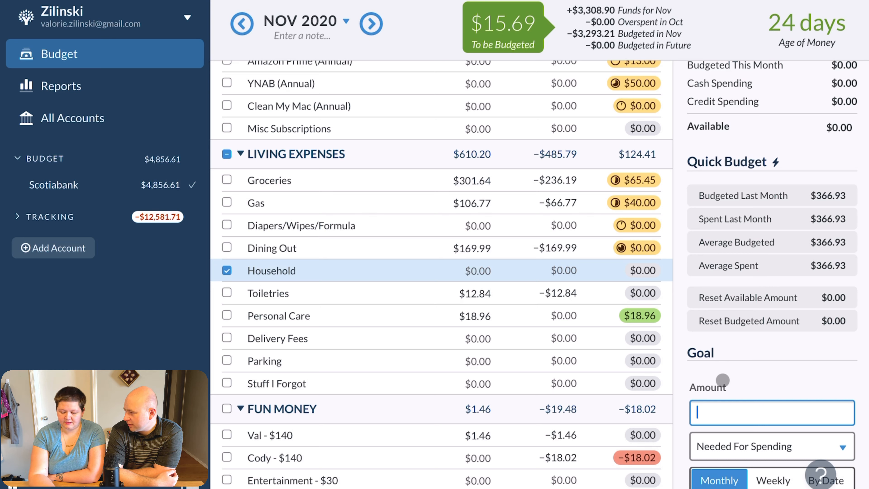
pyautogui.write('20')
pyautogui.scroll(-5, 799, 325)
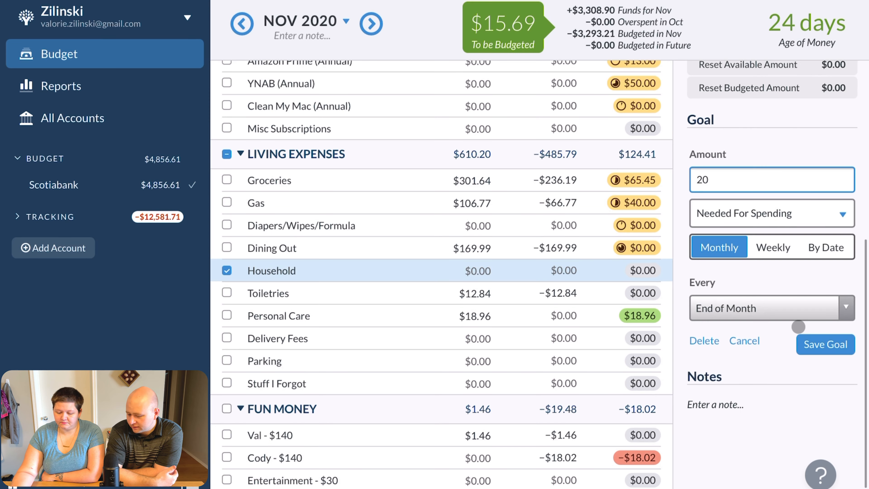
# - Create a monthly spending goal of $30 for the Toiletries category
pyautogui.click(475, 293)
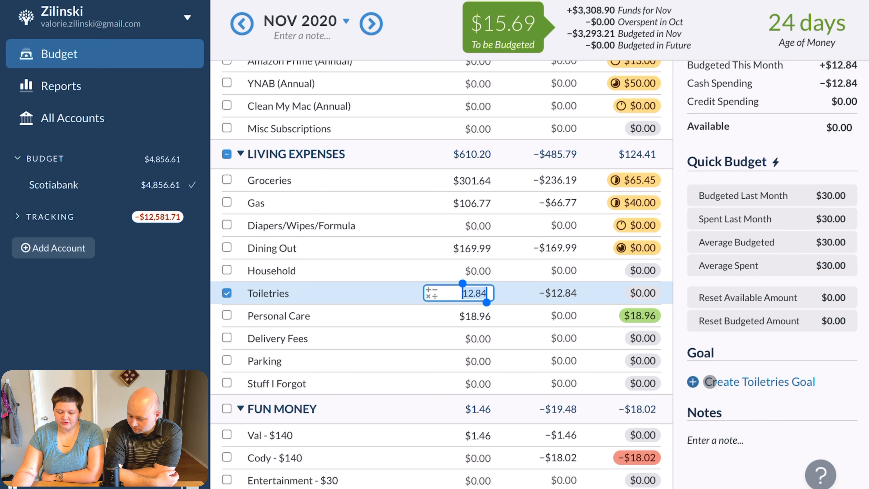
pyautogui.click(711, 381)
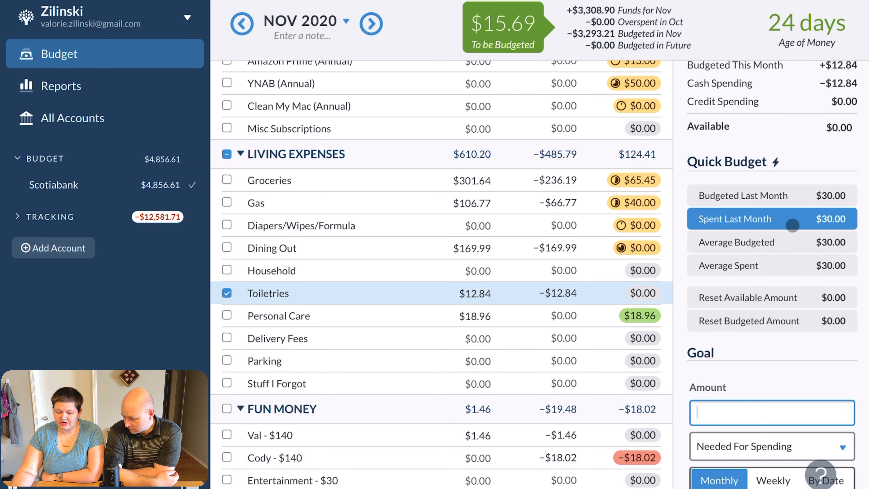
pyautogui.scroll(-5, 790, 272)
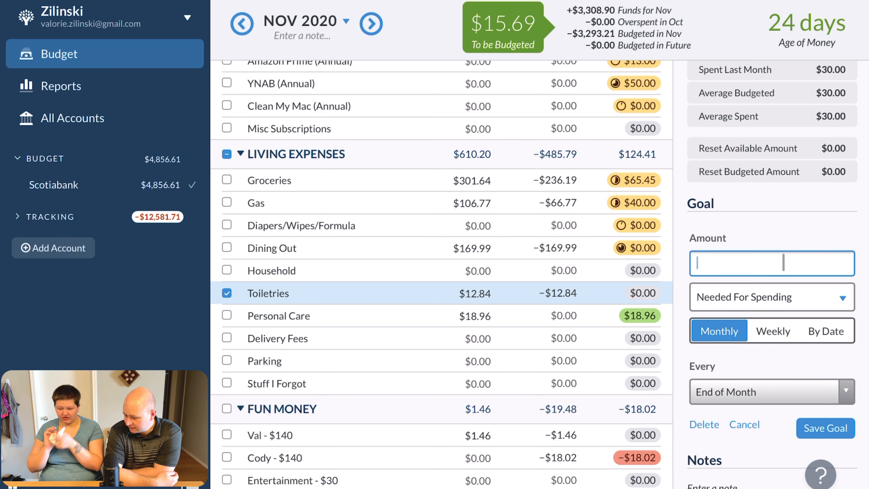
pyautogui.write('30')
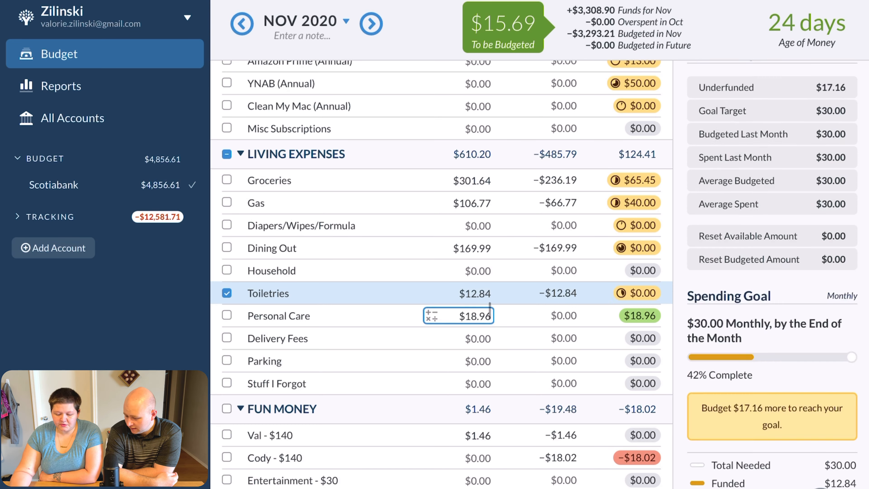
# - Create a monthly spending goal of $20 for the Personal Care category and save it
pyautogui.click(493, 313)
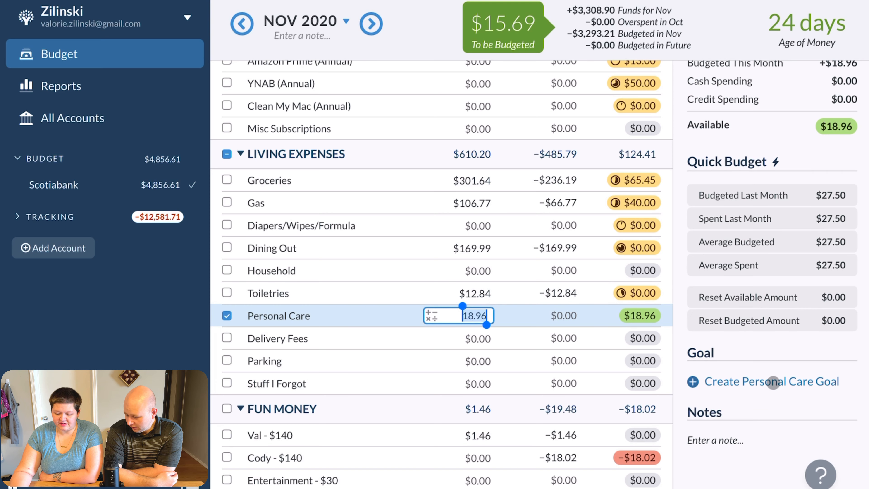
pyautogui.click(773, 383)
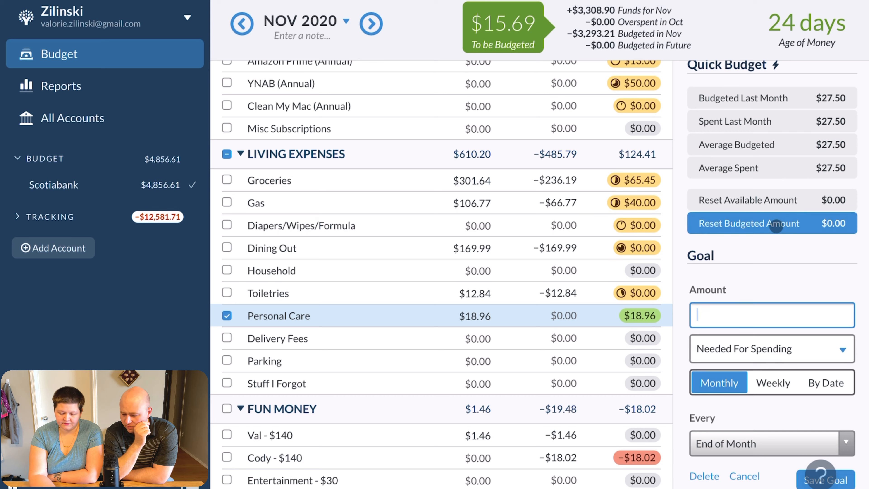
pyautogui.write('20')
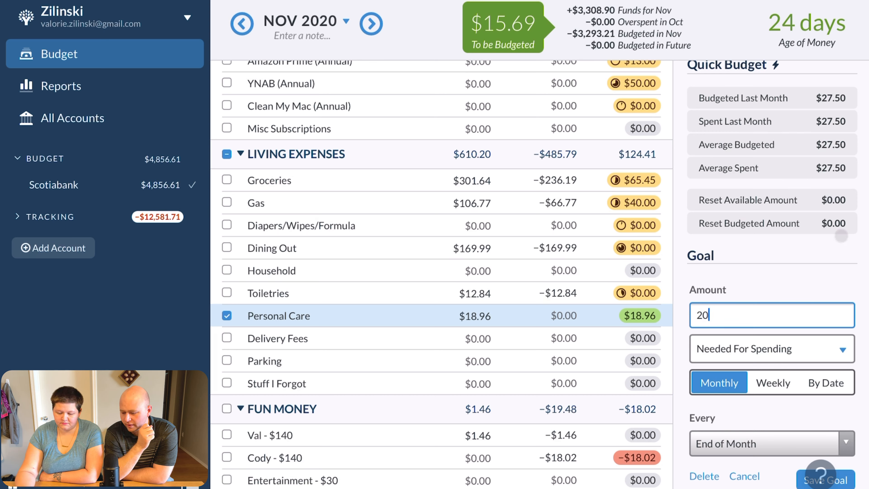
pyautogui.scroll(-2, 853, 238)
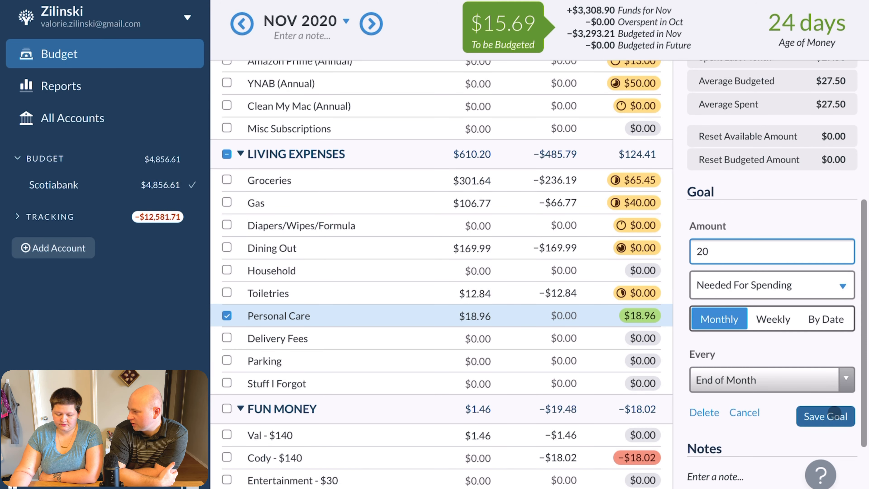
pyautogui.click(831, 411)
pyautogui.click(467, 338)
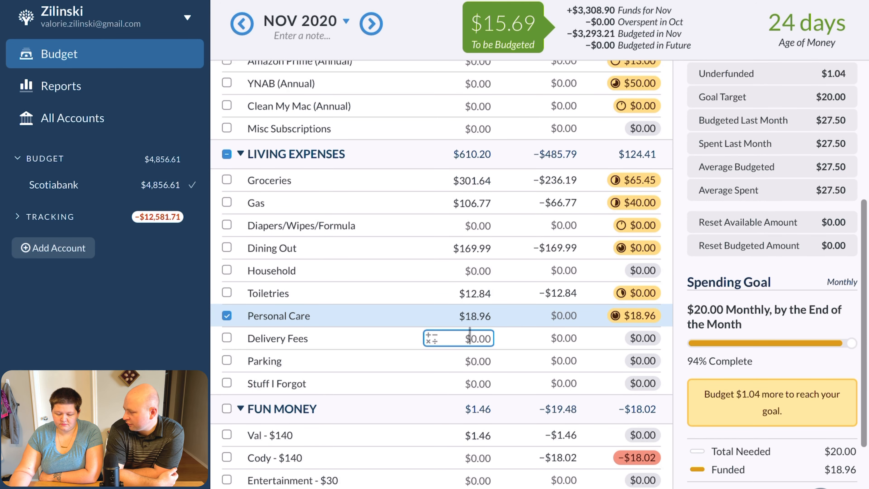
pyautogui.click(470, 338)
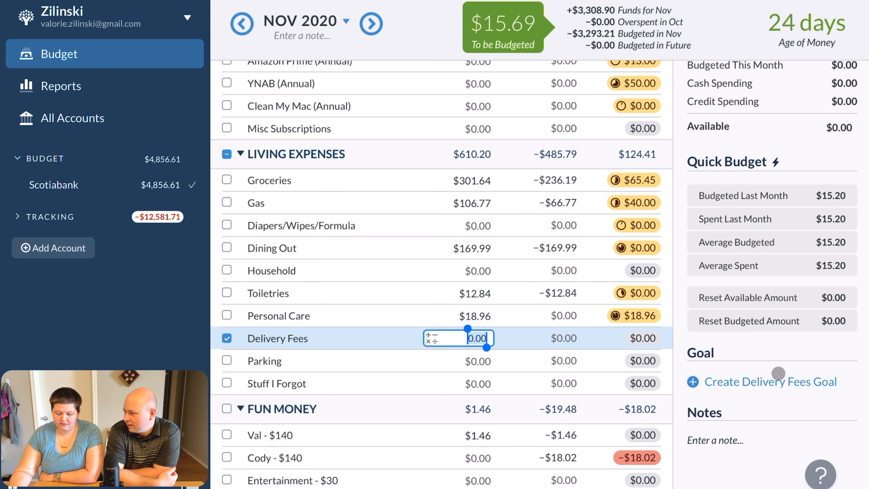
pyautogui.scroll(-1, 778, 373)
pyautogui.click(729, 362)
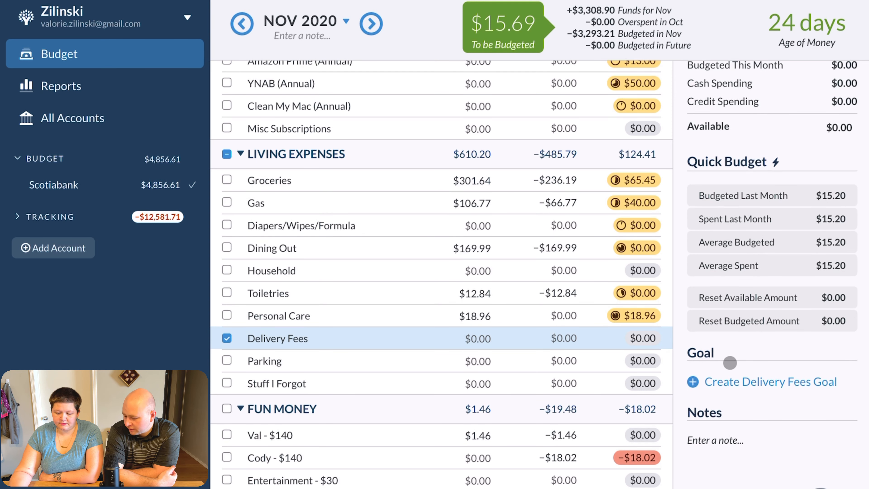
pyautogui.click(714, 380)
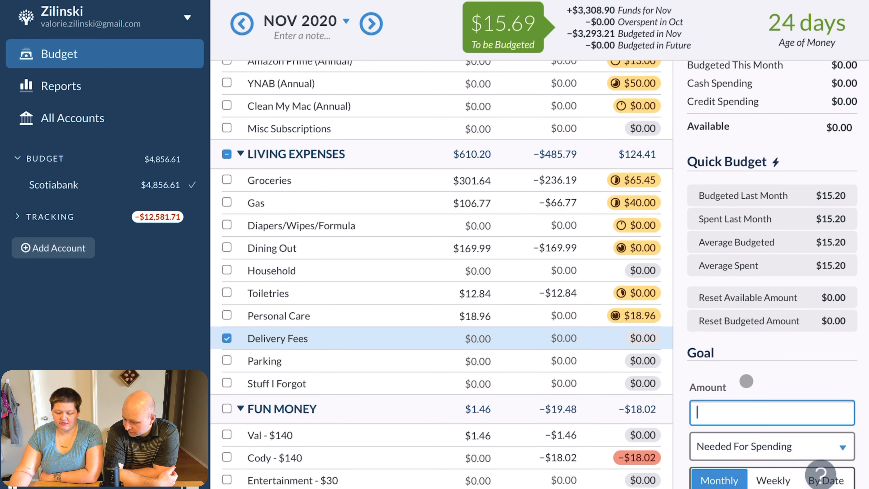
pyautogui.scroll(-1, 745, 386)
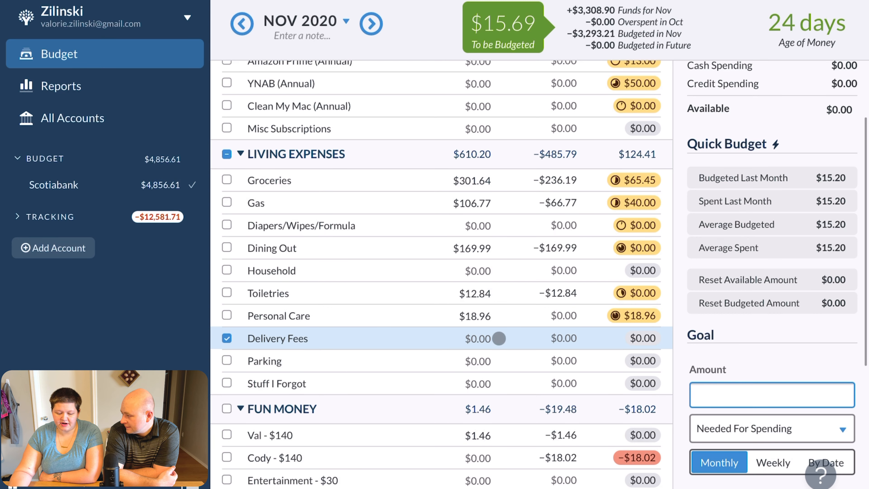
pyautogui.scroll(-2, 498, 337)
pyautogui.scroll(-1, 499, 338)
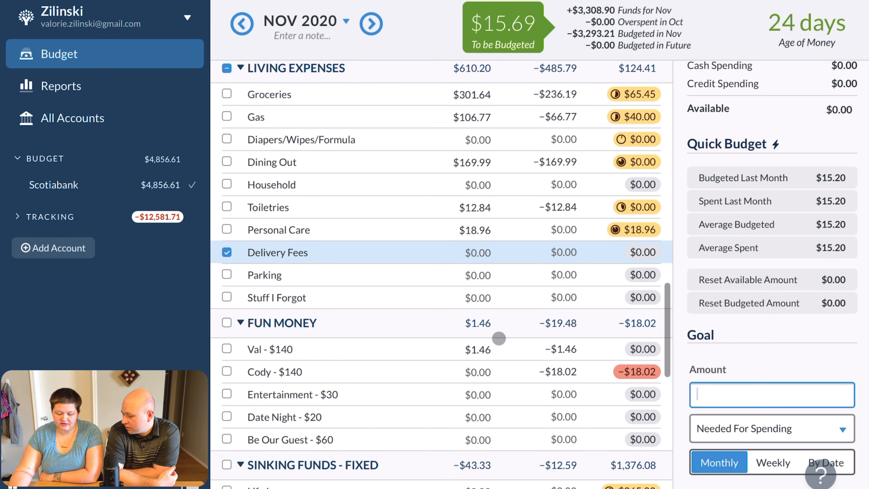
pyautogui.scroll(-7, 763, 349)
pyautogui.click(749, 326)
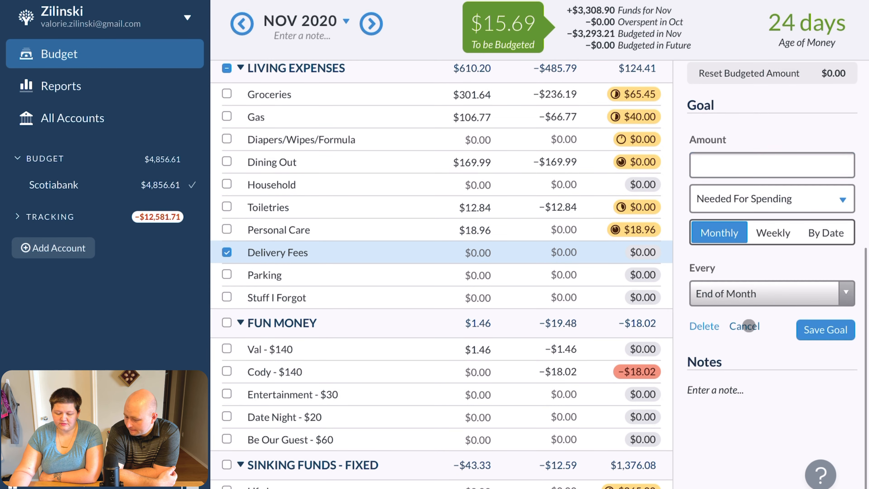
# - Check the quick budget figures of the Parking and Stuff I Forgot categories in Living Expenses
pyautogui.click(471, 274)
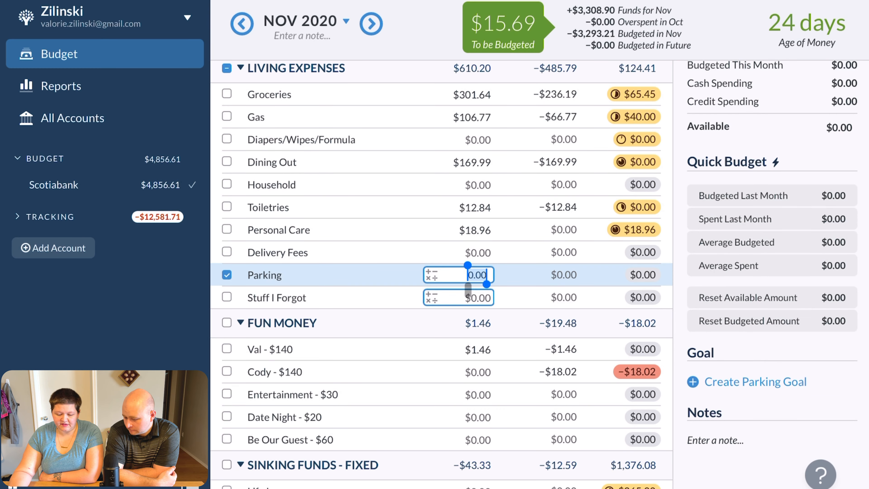
pyautogui.click(469, 296)
pyautogui.scroll(-3, 513, 291)
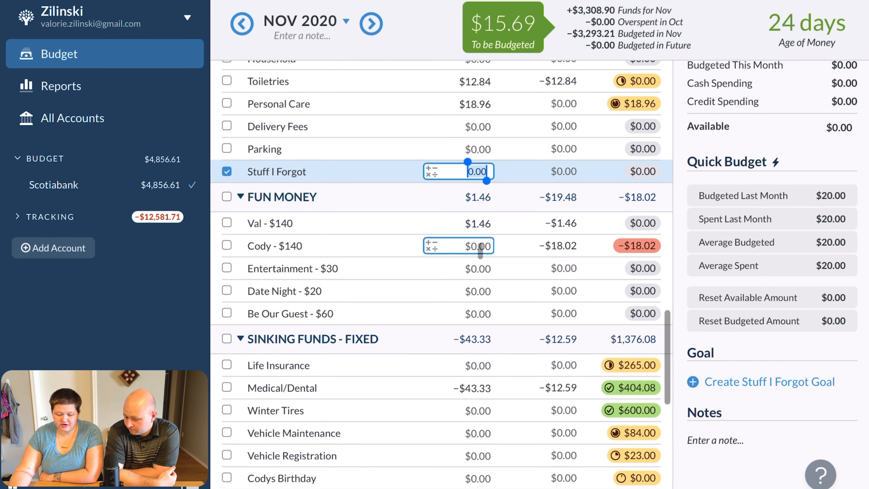
# - Remove the dollar amounts from the names of the two personal spending categories and Entertainment in Fun Money
pyautogui.click(481, 225)
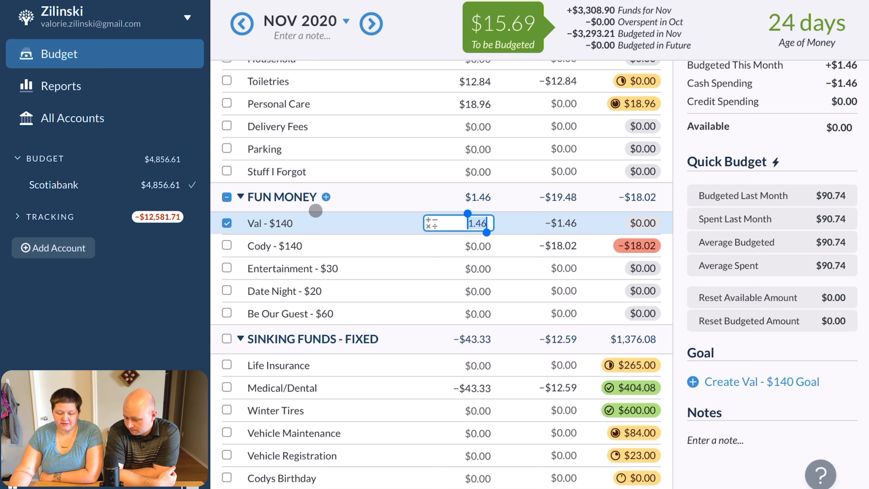
pyautogui.click(277, 223)
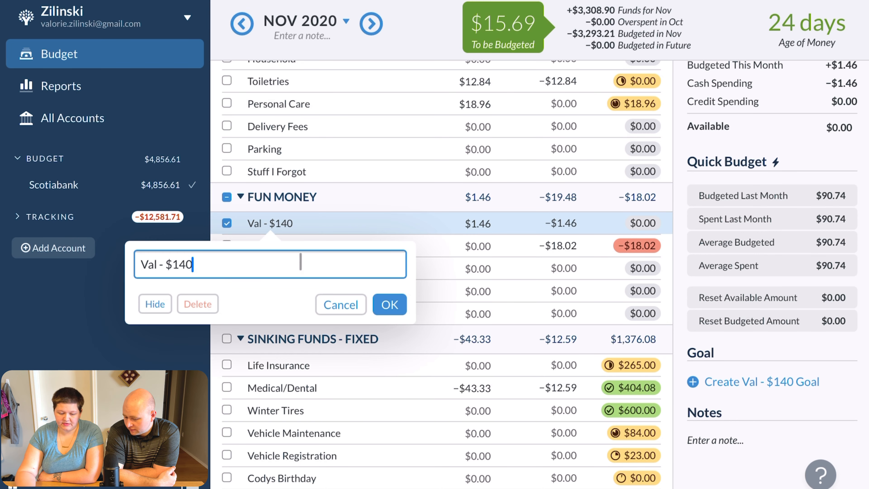
pyautogui.press('Return')
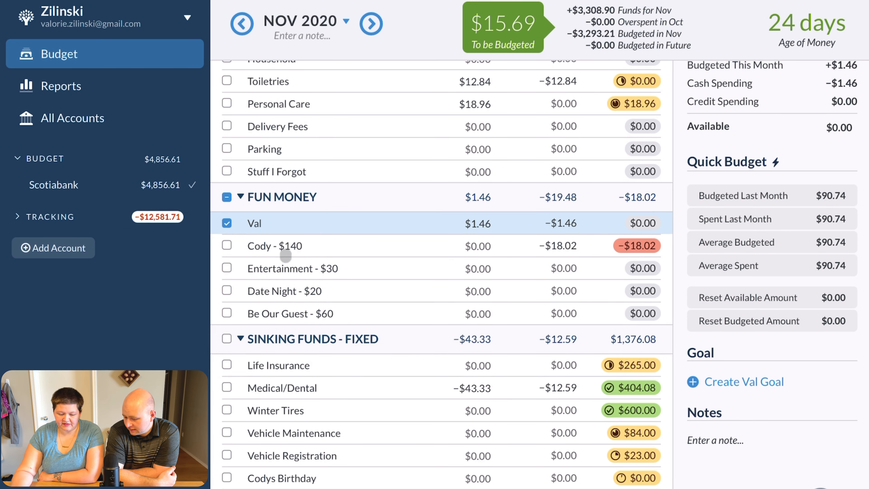
pyautogui.click(280, 245)
pyautogui.click(280, 245)
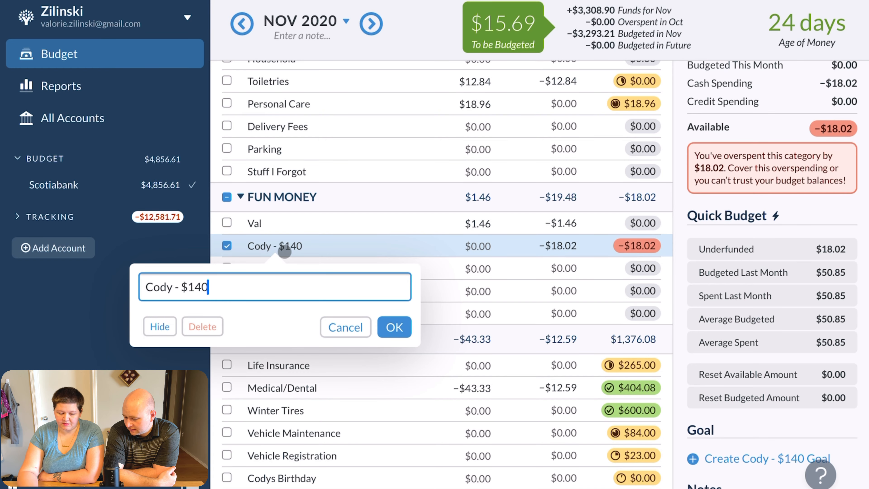
pyautogui.press('BackSpace')
pyautogui.press('BackSpace')
pyautogui.press('BackSpace')
pyautogui.press('BackSpace')
pyautogui.press('BackSpace')
pyautogui.press('BackSpace')
pyautogui.press('BackSpace')
pyautogui.press('Return')
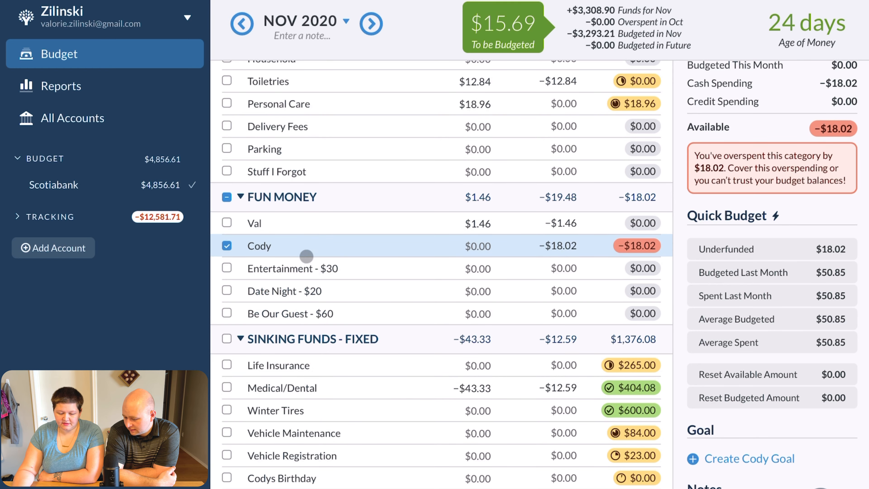
pyautogui.click(296, 268)
pyautogui.click(296, 268)
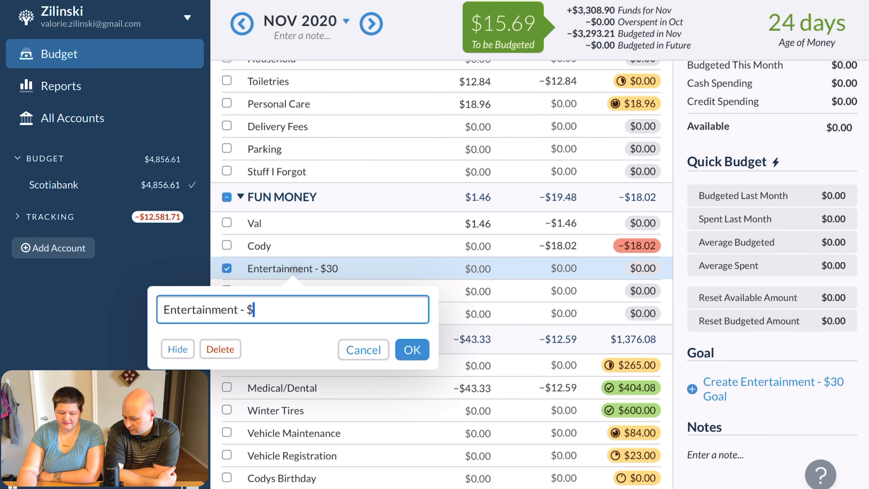
pyautogui.press('Return')
# - Shorten the Date Night category name by removing its dollar amount, and delete that category from Fun Money
pyautogui.click(277, 291)
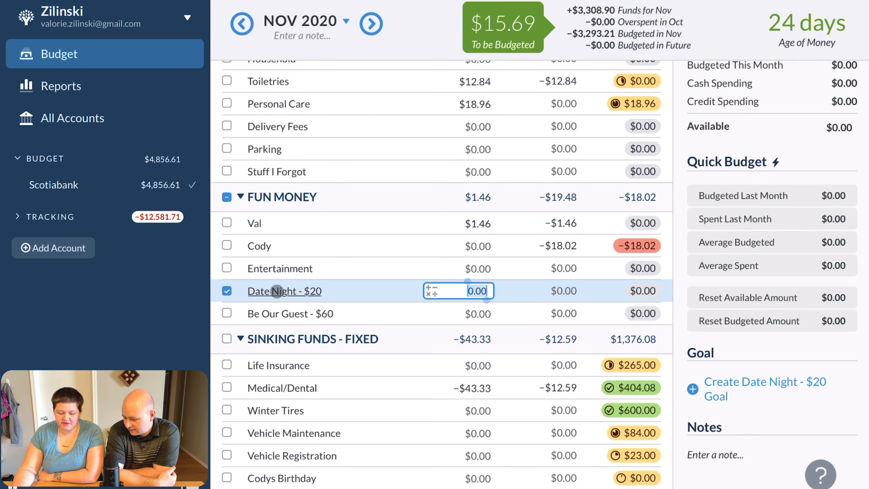
pyautogui.click(277, 291)
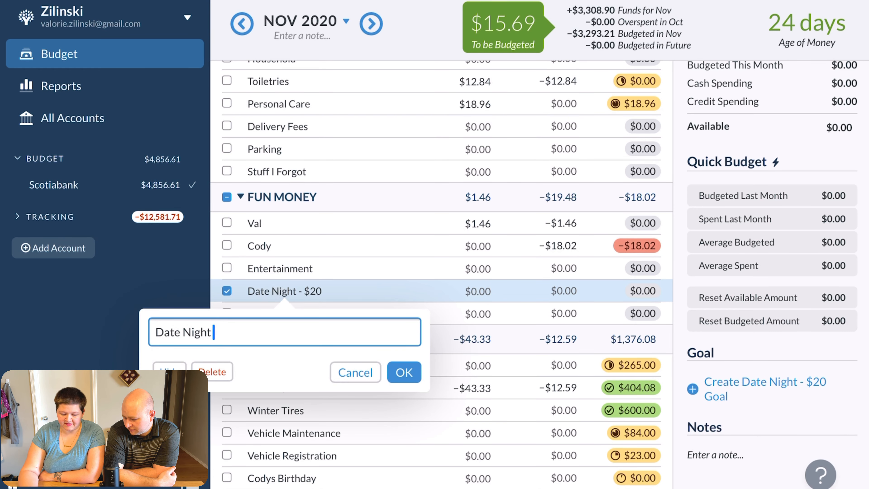
pyautogui.press('Return')
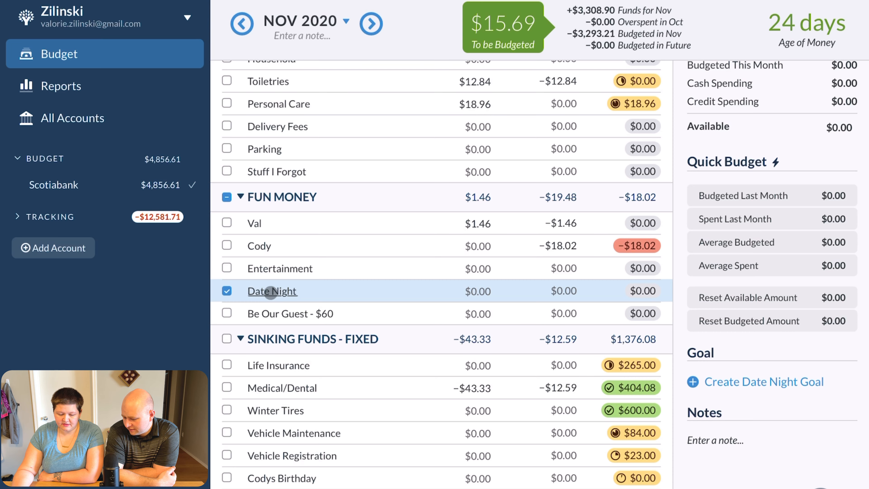
pyautogui.click(270, 292)
pyautogui.click(200, 371)
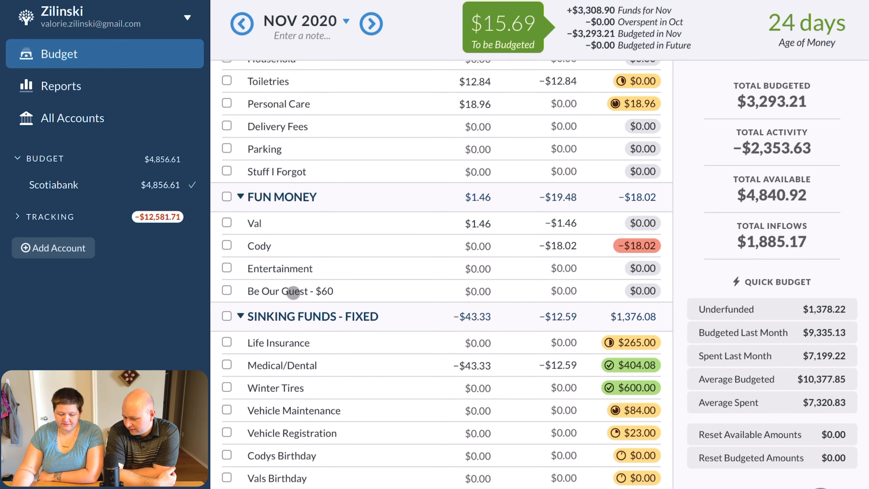
# - Remove the dollar amount from the Be Our Guest category name in Fun Money and deselect the category
pyautogui.click(294, 292)
pyautogui.press('BackSpace')
pyautogui.press('BackSpace')
pyautogui.press('BackSpace')
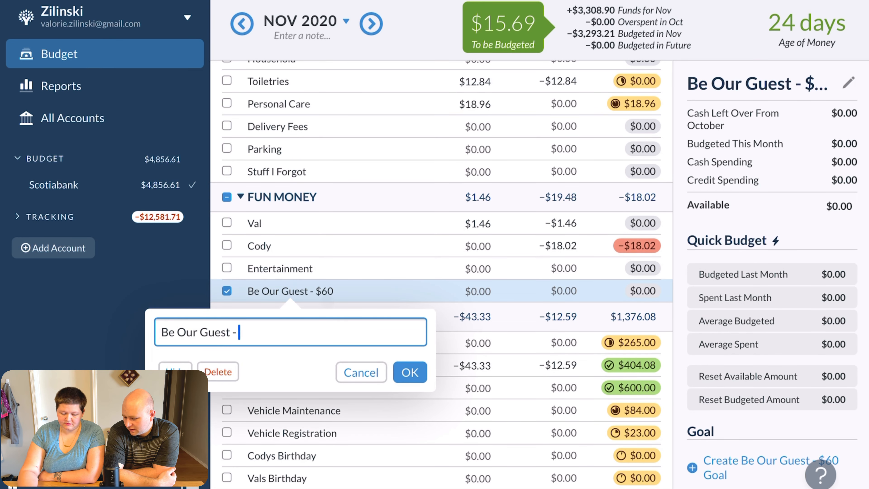
pyautogui.press('Return')
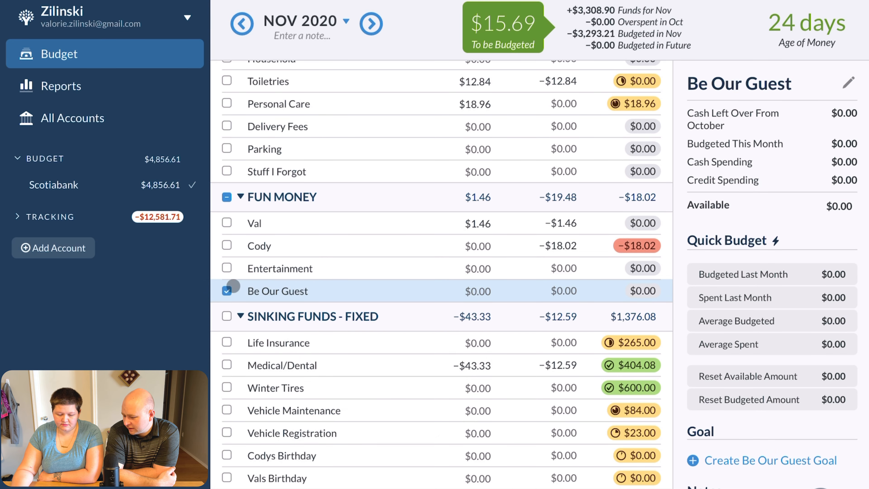
pyautogui.click(227, 291)
# - Examine the goal status and quick budget figures of Life Insurance in Sinking Funds - Fixed
pyautogui.scroll(-2, 377, 298)
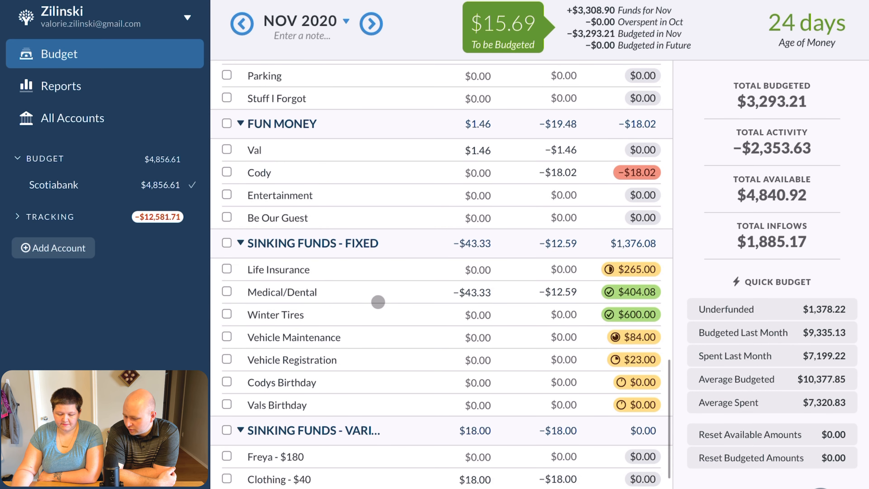
pyautogui.click(471, 270)
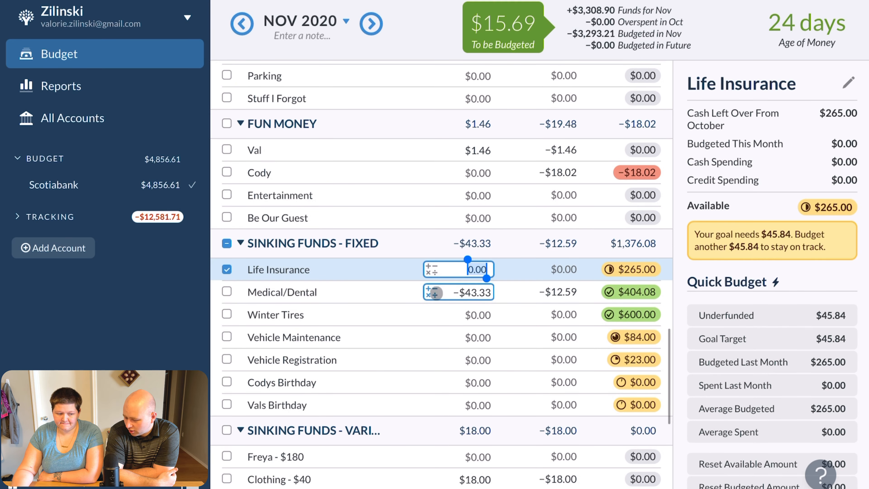
pyautogui.scroll(-1, 442, 292)
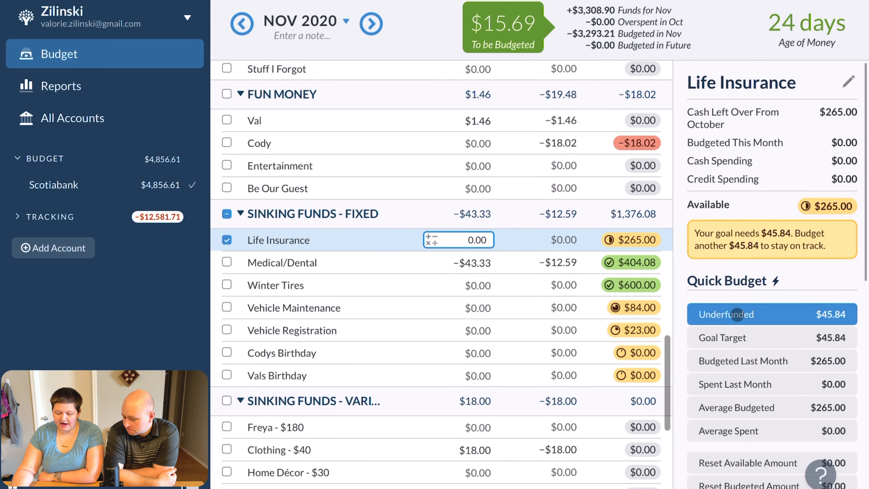
pyautogui.doubleClick(478, 240)
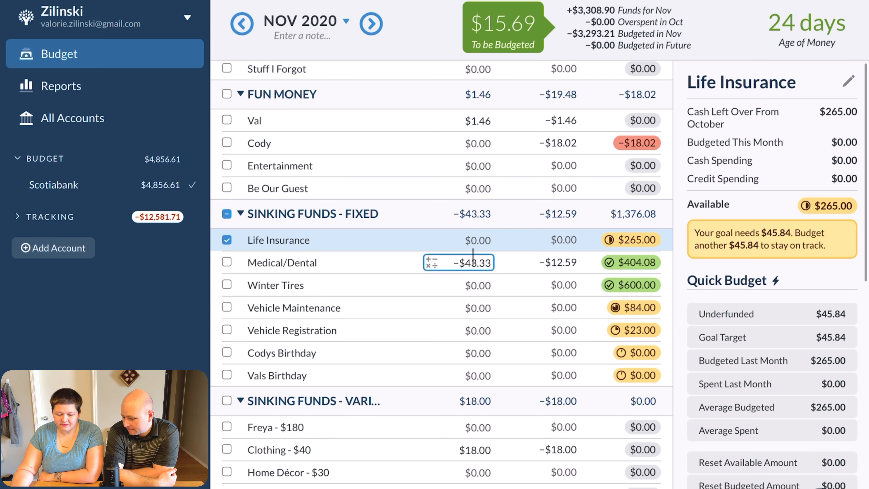
# - Examine the goals and budget figures of Medical/Dental, Winter Tires, Vehicle Maintenance and Vehicle Registration in Sinking Funds - Fixed
pyautogui.doubleClick(477, 262)
pyautogui.scroll(-6, 806, 303)
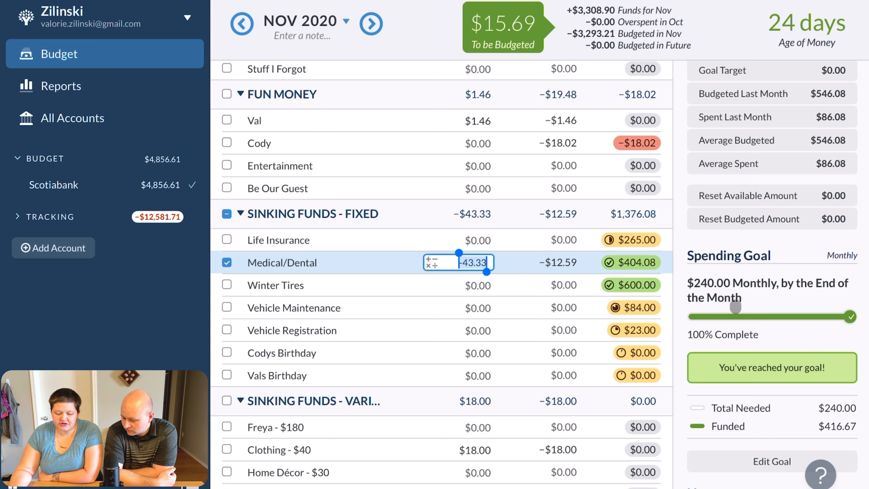
pyautogui.press('Return')
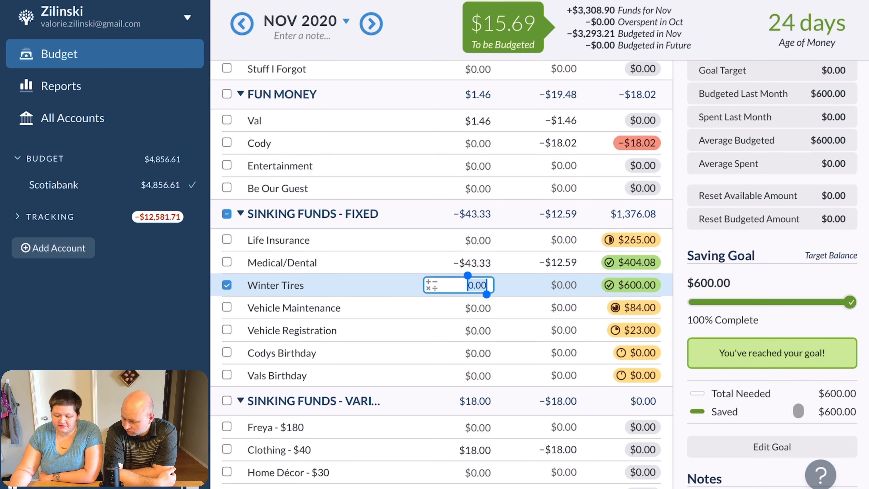
pyautogui.click(463, 308)
pyautogui.scroll(-2, 738, 372)
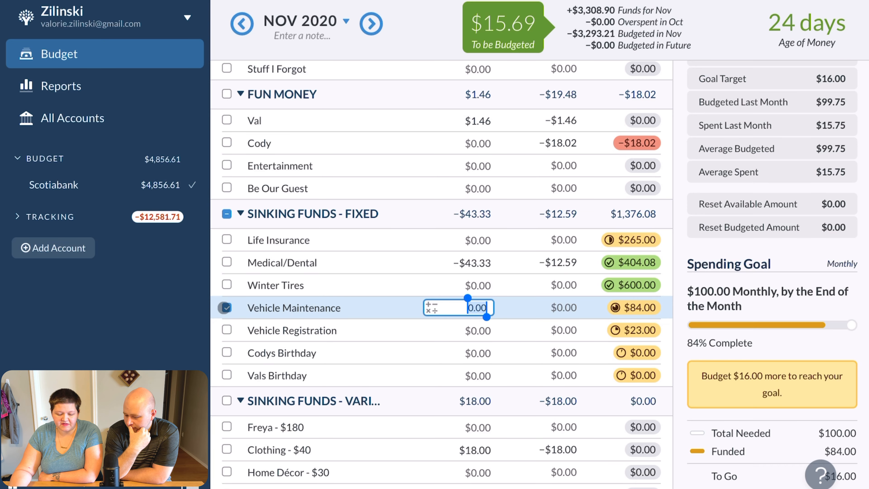
pyautogui.click(226, 307)
pyautogui.click(459, 310)
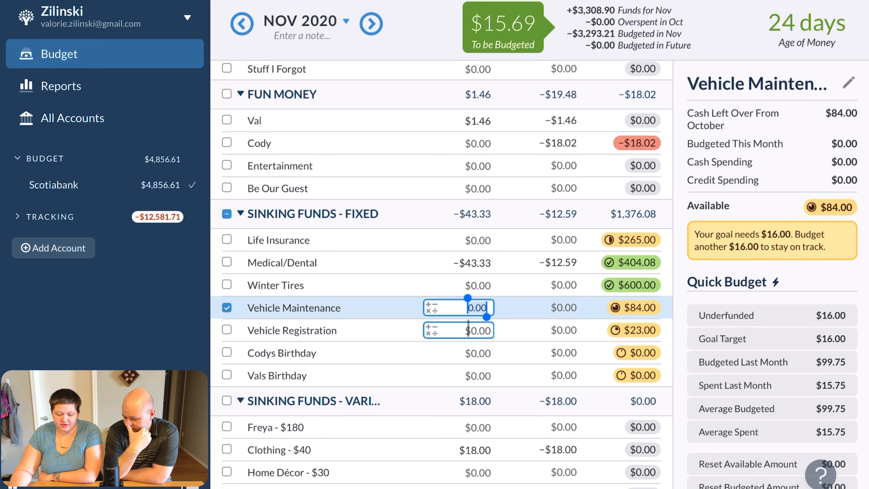
pyautogui.click(479, 330)
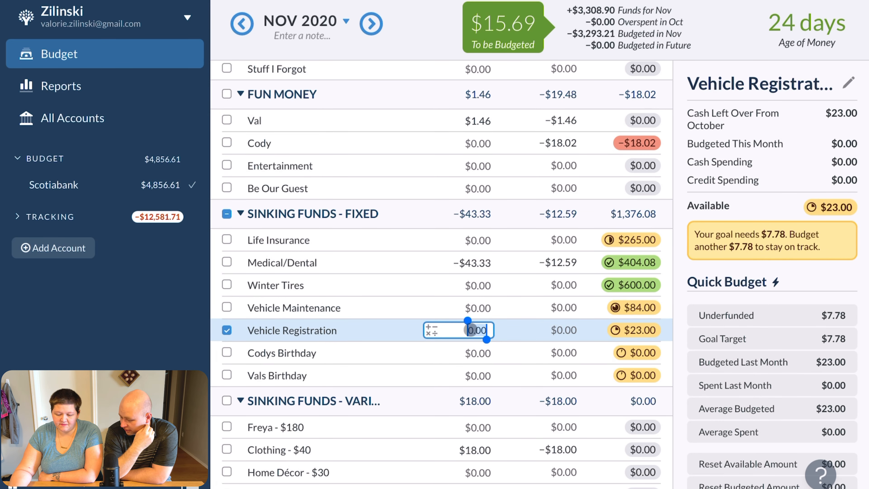
# - Examine the spending goal and quick budget figures of the first birthday category in Sinking Funds - Fixed
pyautogui.press('Tab')
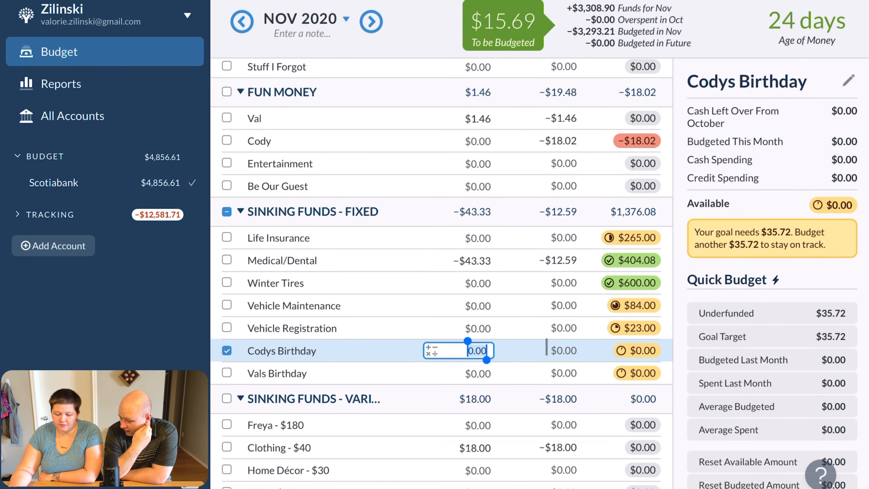
pyautogui.scroll(-10, 795, 336)
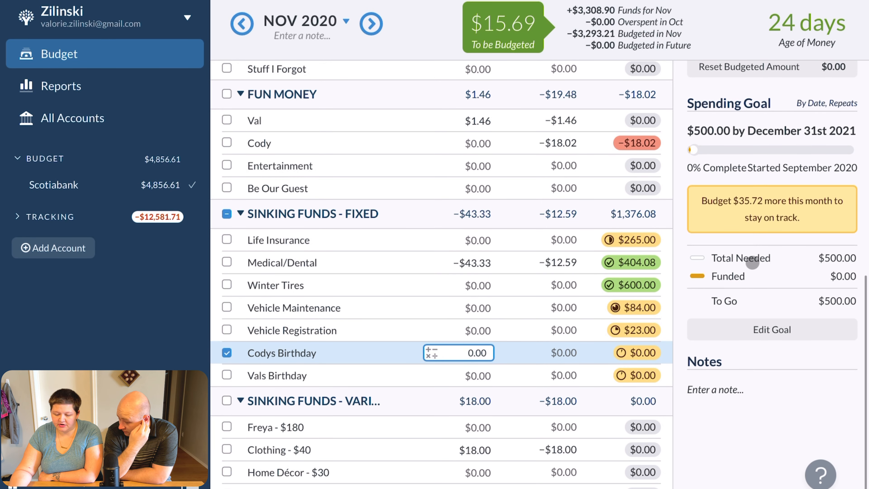
pyautogui.scroll(10, 776, 264)
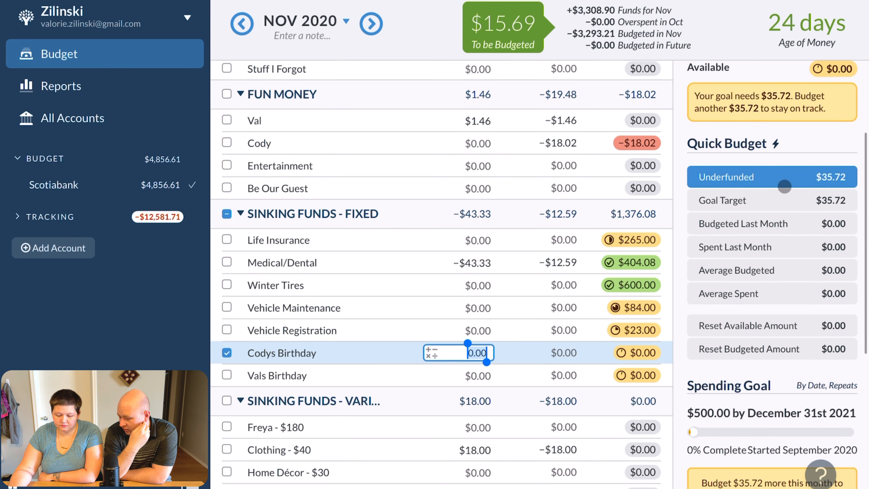
pyautogui.scroll(-8, 783, 192)
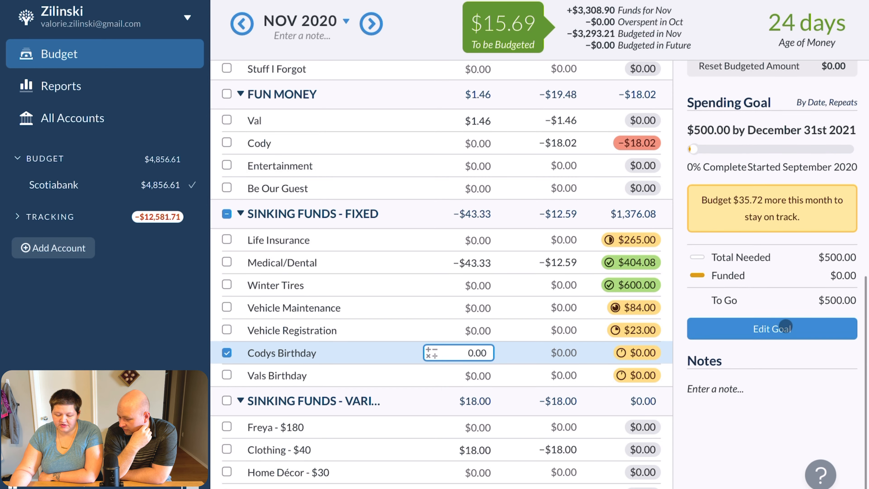
pyautogui.scroll(2, 785, 326)
# - Try to set the yearly spending goal of the second birthday category to $300
pyautogui.click(755, 380)
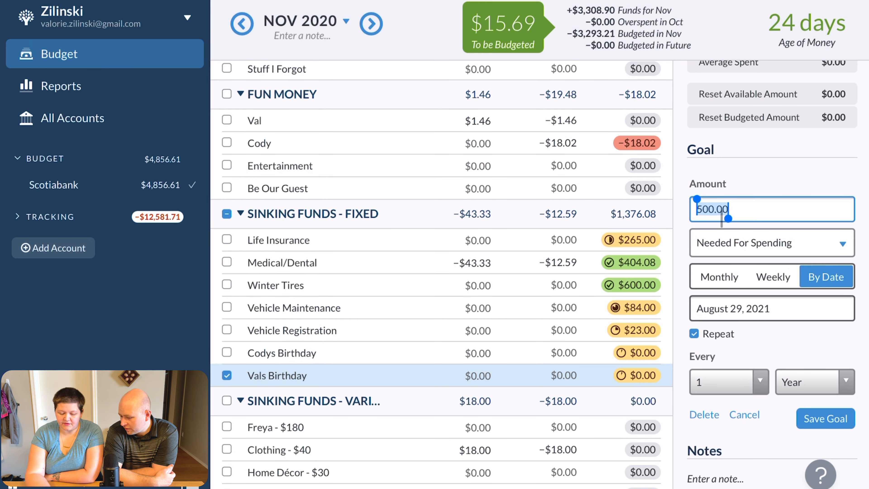
pyautogui.write('3000')
pyautogui.press('BackSpace')
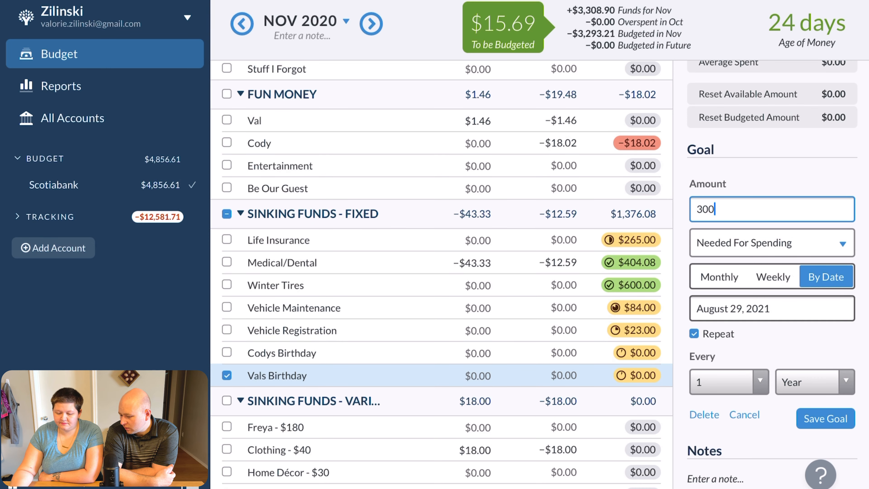
pyautogui.scroll(-3, 811, 260)
pyautogui.scroll(2, 730, 350)
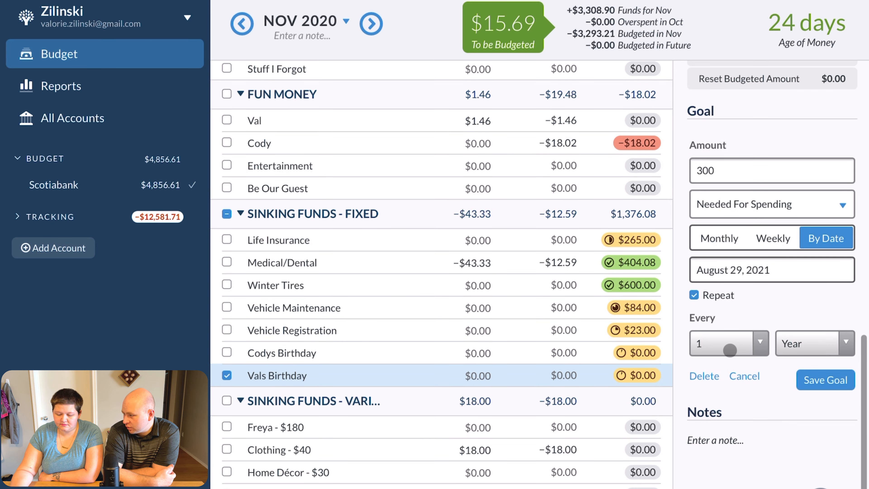
pyautogui.click(227, 375)
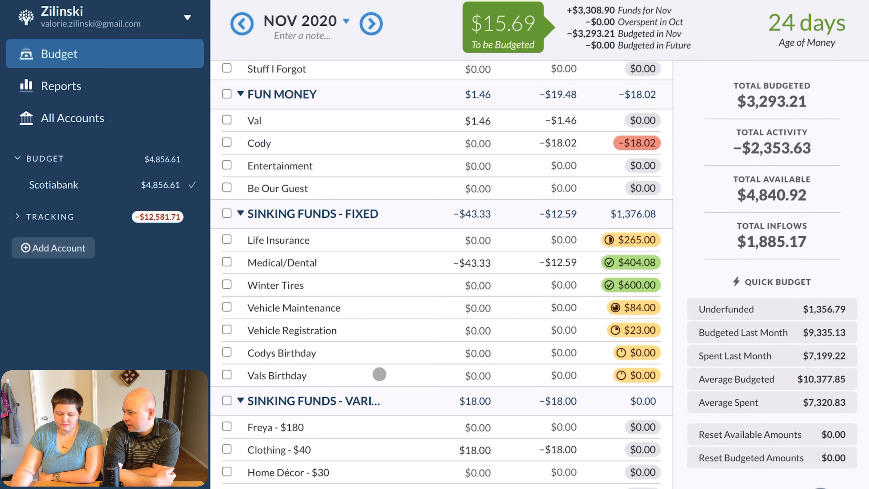
# - Check the spending goal of the second birthday category and the goal status of the first one
pyautogui.scroll(-1, 380, 374)
pyautogui.scroll(-2, 381, 374)
pyautogui.click(476, 330)
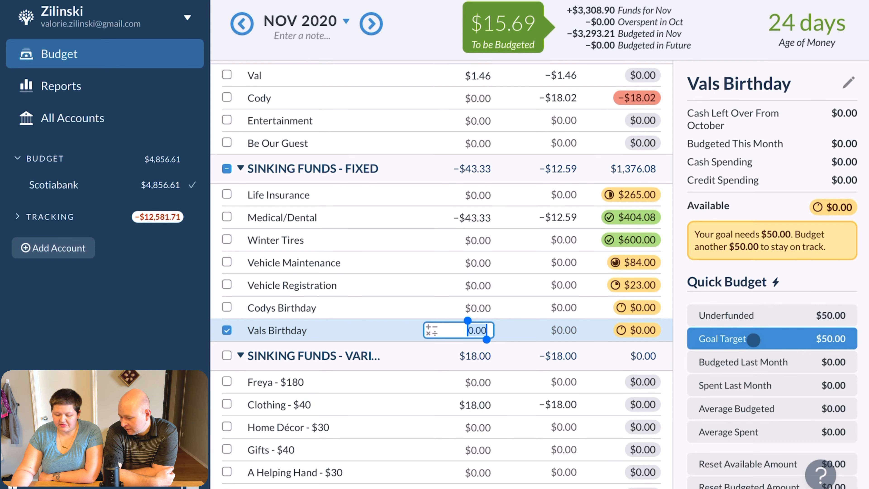
pyautogui.scroll(-4, 743, 338)
pyautogui.scroll(-4, 741, 338)
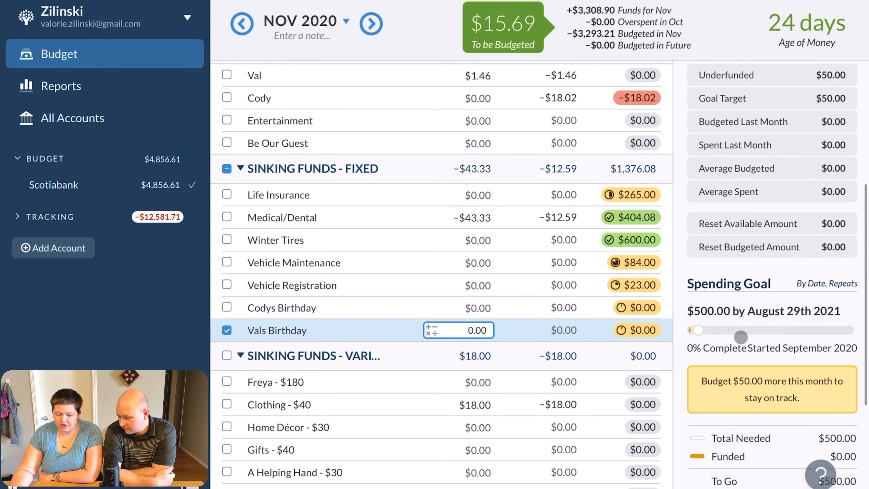
pyautogui.scroll(7, 741, 337)
pyautogui.click(476, 307)
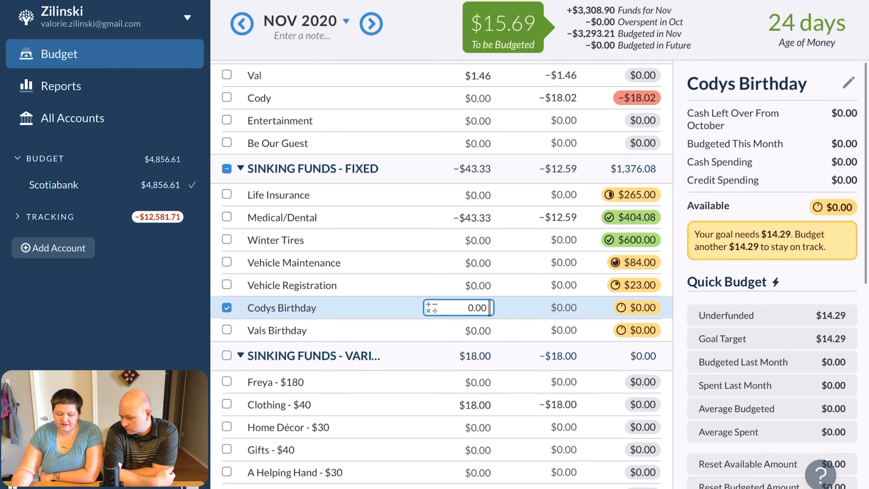
pyautogui.click(481, 330)
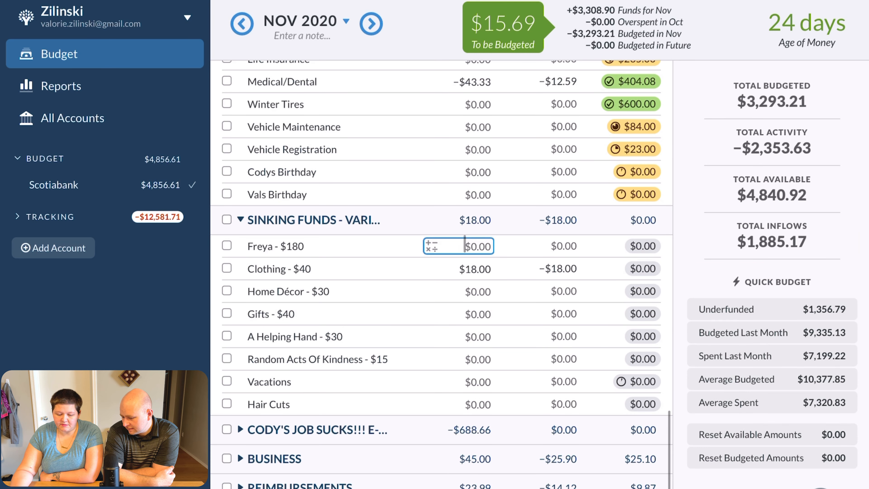
# - Remove the dollar amount from the name of the first category in the variable sinking funds group
pyautogui.click(465, 244)
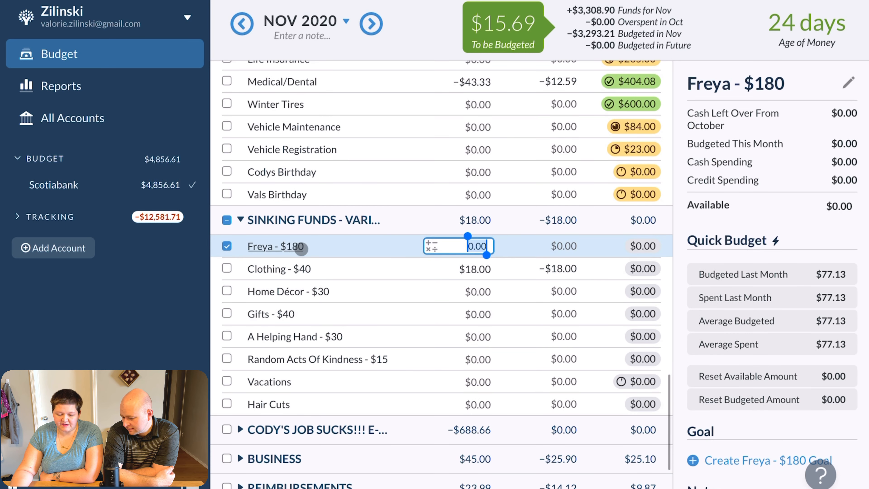
pyautogui.click(301, 246)
pyautogui.press('BackSpace')
pyautogui.press('BackSpace')
pyautogui.press('BackSpace')
pyautogui.press('BackSpace')
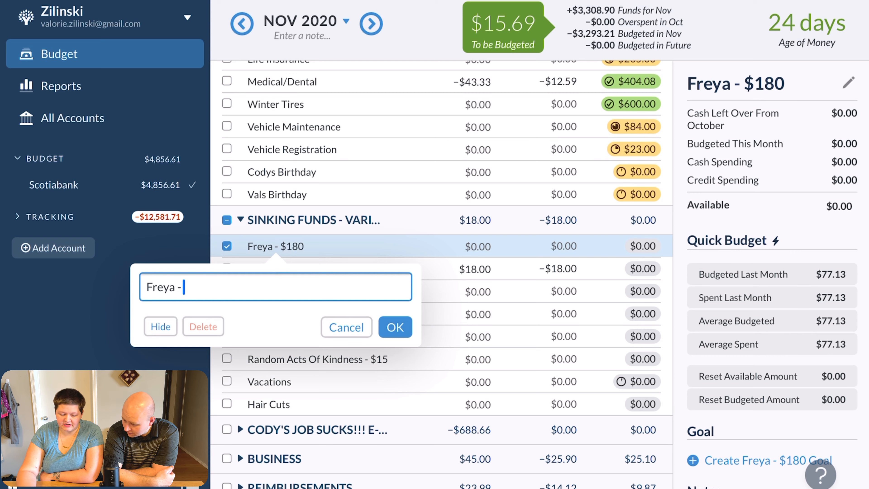
pyautogui.press('BackSpace')
pyautogui.press('BackSpace')
pyautogui.click(394, 326)
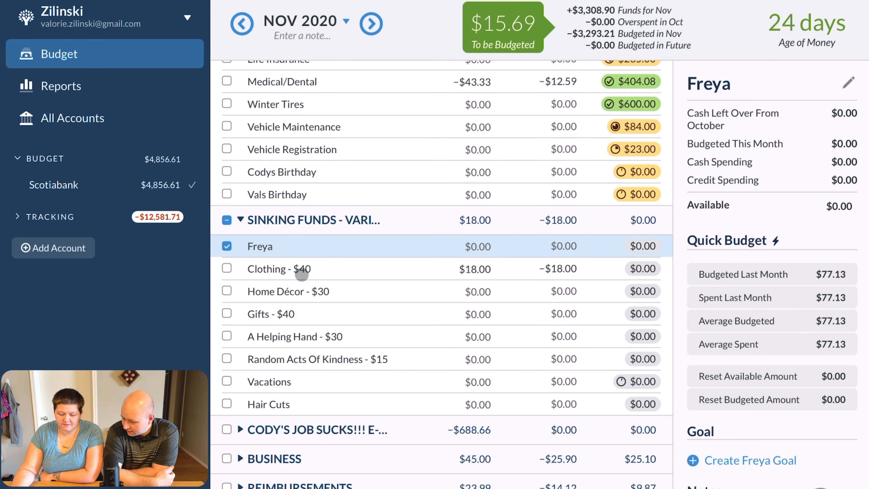
# - Rename the Clothing - $40 category in the variable sinking funds as Clothing
pyautogui.click(301, 270)
pyautogui.click(306, 269)
pyautogui.press('BackSpace')
pyautogui.press('BackSpace')
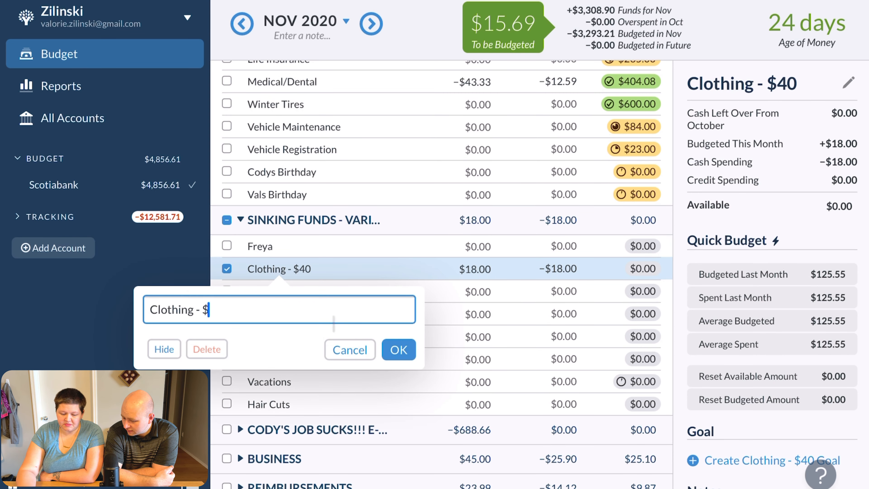
pyautogui.press('Return')
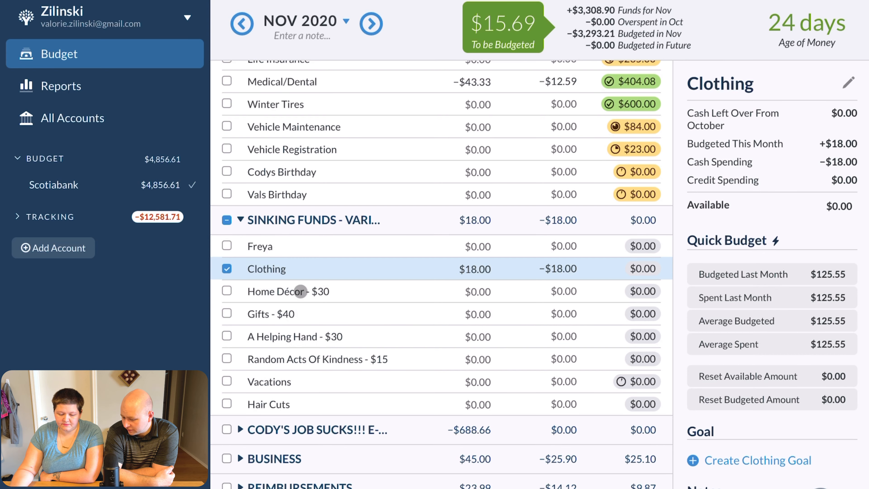
# - Rename the Home Décor - $30 category in the variable sinking funds as Home Décor
pyautogui.click(300, 291)
pyautogui.click(301, 291)
pyautogui.press('BackSpace')
pyautogui.press('BackSpace')
pyautogui.press('BackSpace')
pyautogui.press('BackSpace')
pyautogui.press('BackSpace')
pyautogui.press('BackSpace')
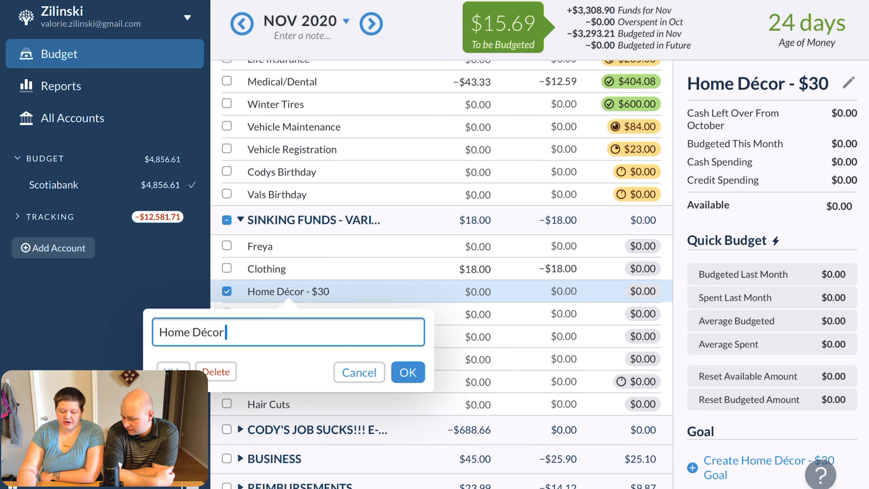
pyautogui.press('Return')
# - Rename the Gifts - $40 category in the variable sinking funds as Gifts
pyautogui.click(278, 316)
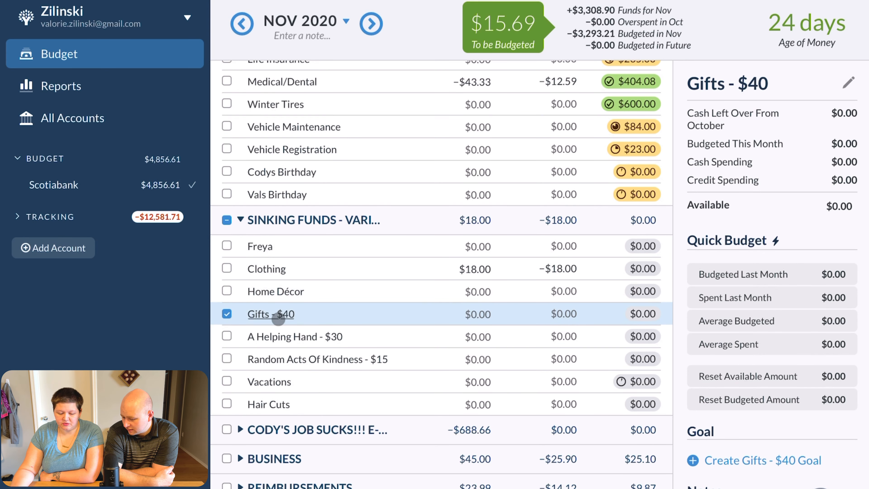
pyautogui.click(278, 315)
pyautogui.press('BackSpace')
pyautogui.press('BackSpace')
pyautogui.press('BackSpace')
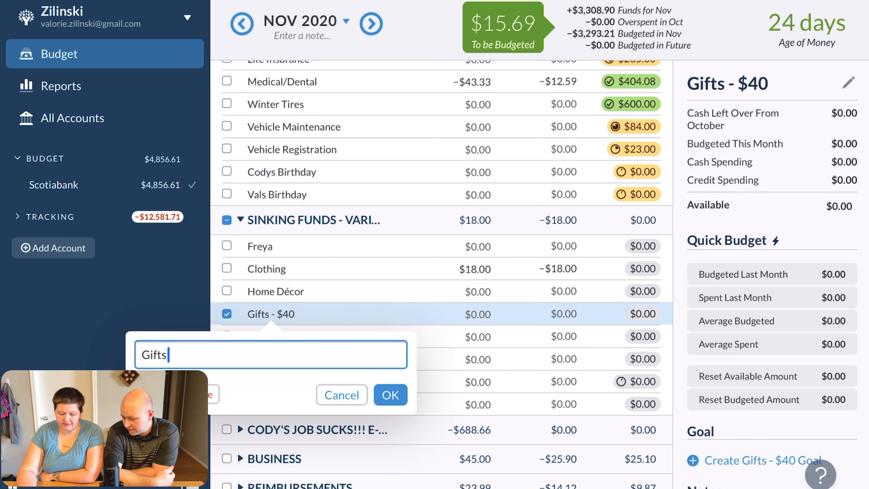
pyautogui.press('Return')
# - Remove the dollar amounts from the A Helping Hand and Random Acts Of Kindness category names in the variable sinking funds
pyautogui.click(296, 337)
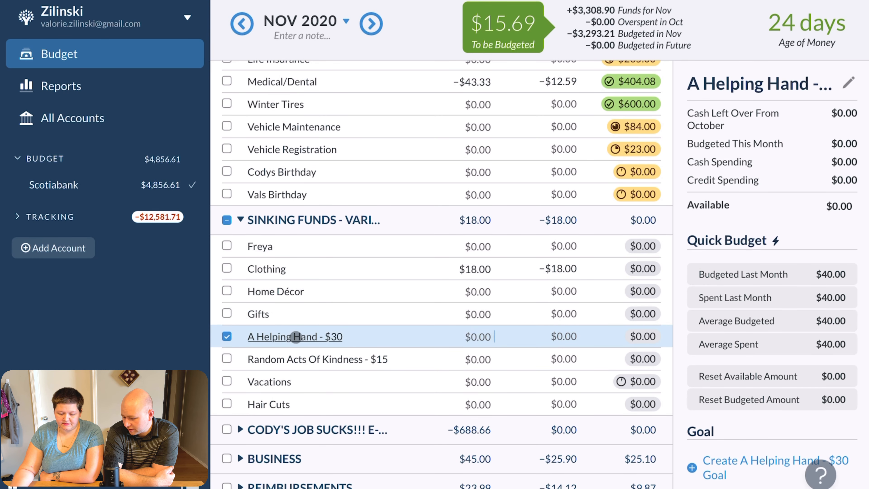
pyautogui.click(297, 340)
pyautogui.press('BackSpace')
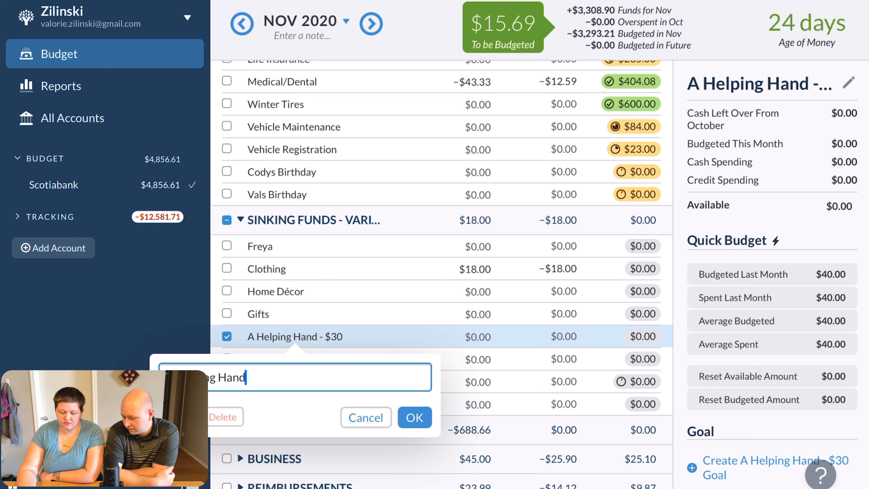
pyautogui.press('Return')
pyautogui.click(305, 356)
pyautogui.click(306, 359)
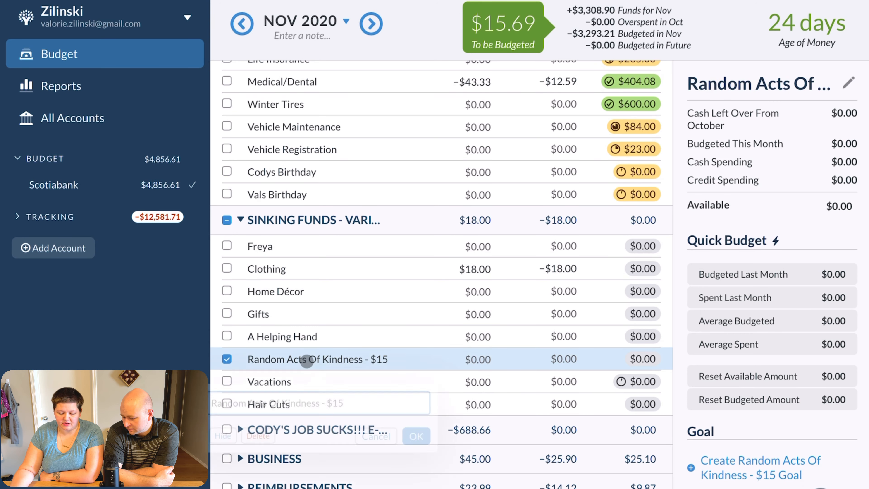
pyautogui.press('BackSpace')
pyautogui.press('BackSpace')
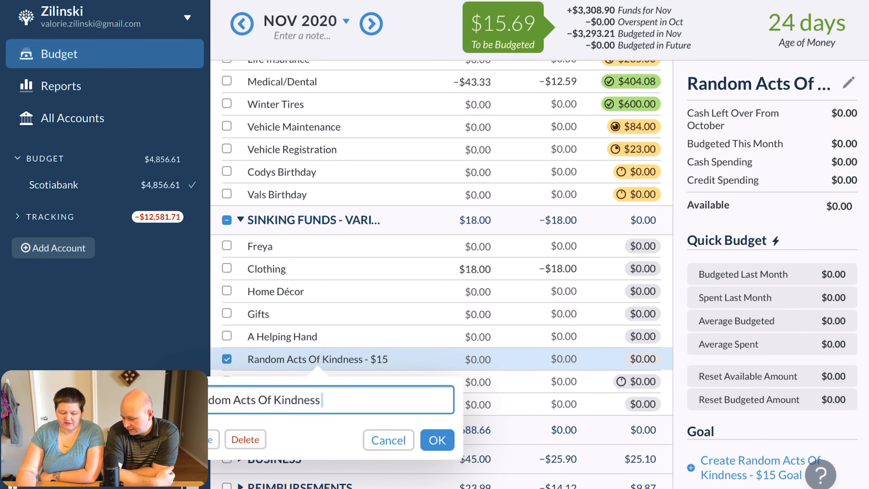
pyautogui.press('Return')
pyautogui.click(353, 273)
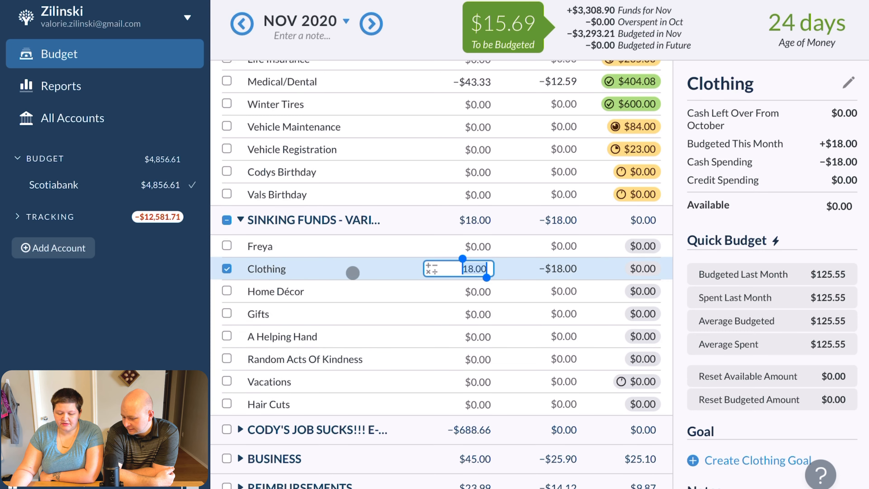
pyautogui.scroll(-2, 743, 388)
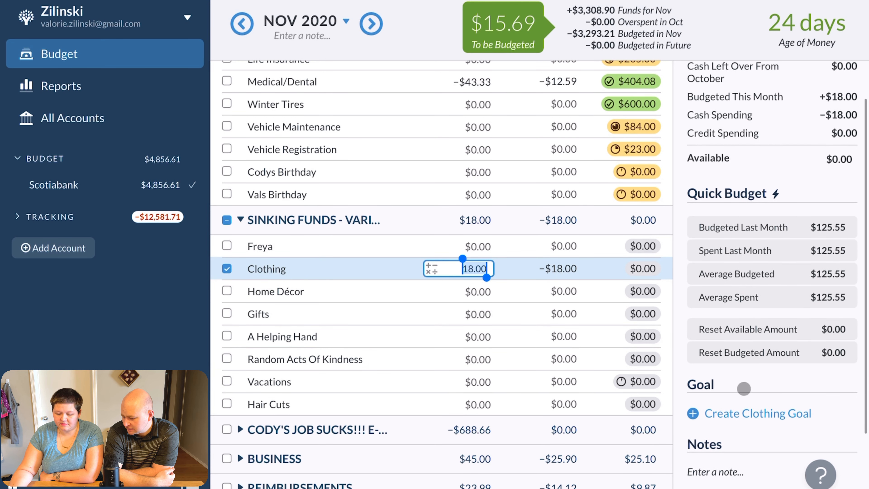
pyautogui.click(760, 412)
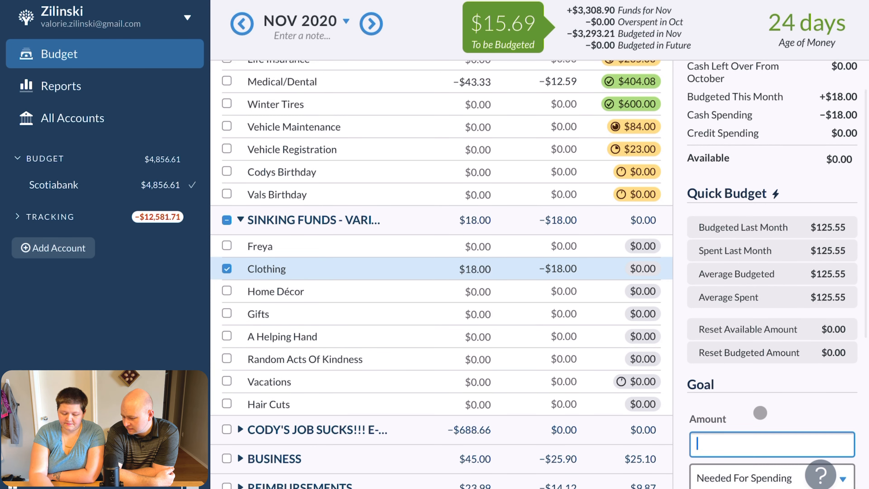
# - Hide the first category in the variable sinking funds group, directly above Clothing
pyautogui.click(296, 245)
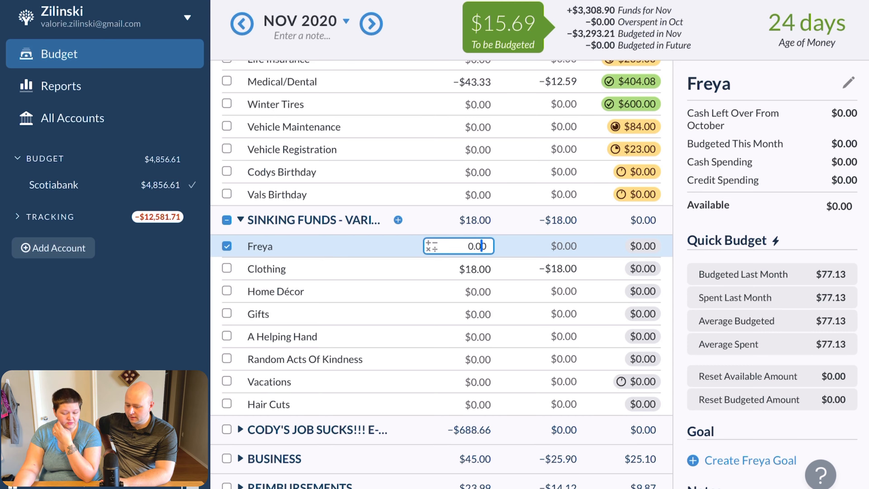
pyautogui.click(264, 247)
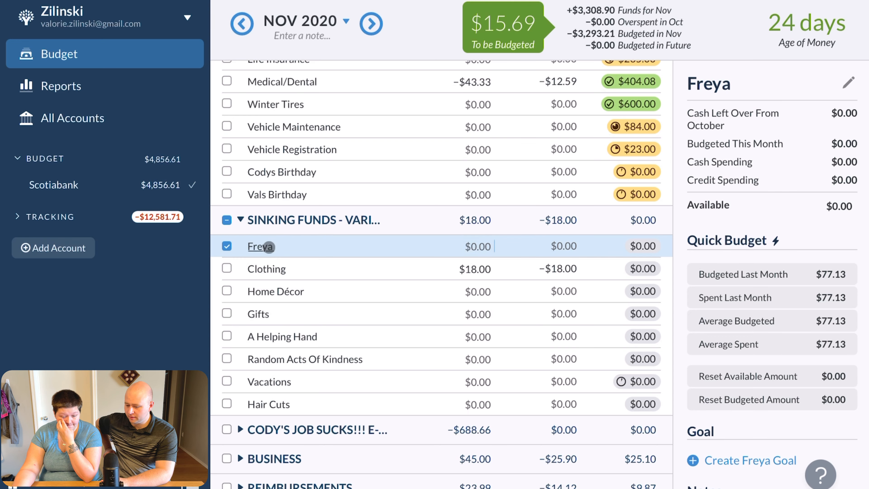
pyautogui.click(146, 326)
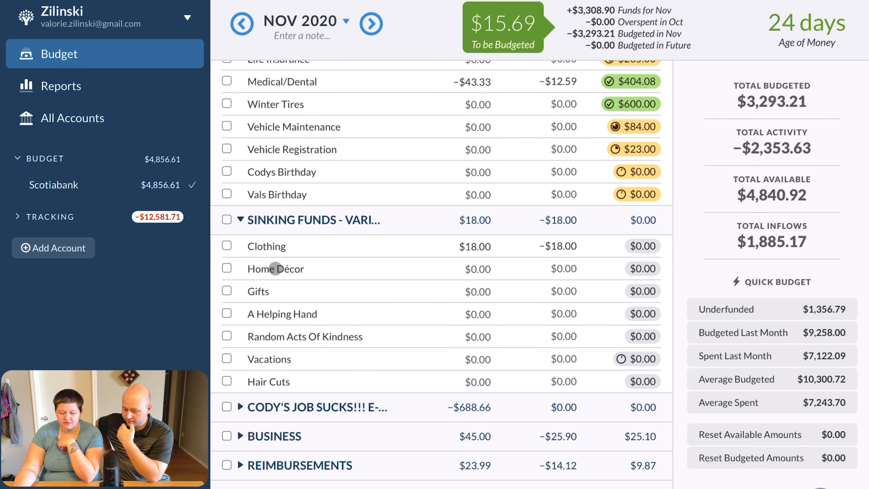
# - Create a $20 monthly Needed For Spending goal for the Clothing category, due by the end of the month
pyautogui.click(279, 244)
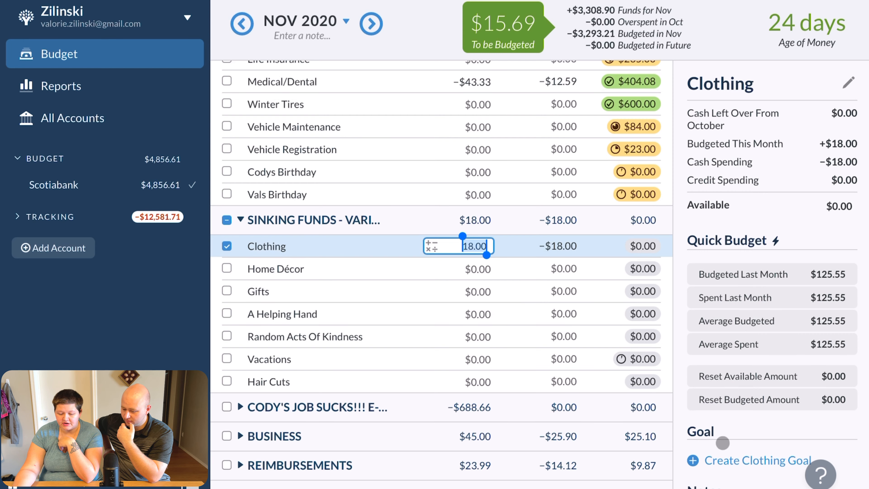
pyautogui.click(718, 457)
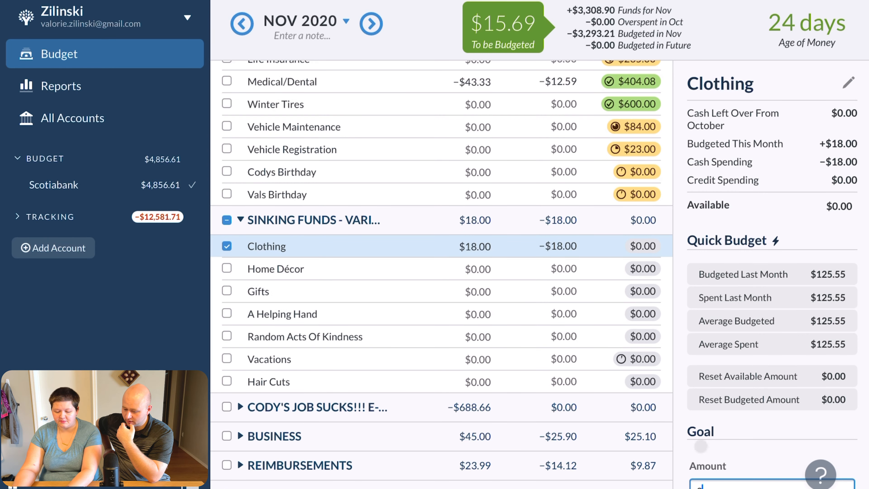
pyautogui.scroll(-10, 756, 410)
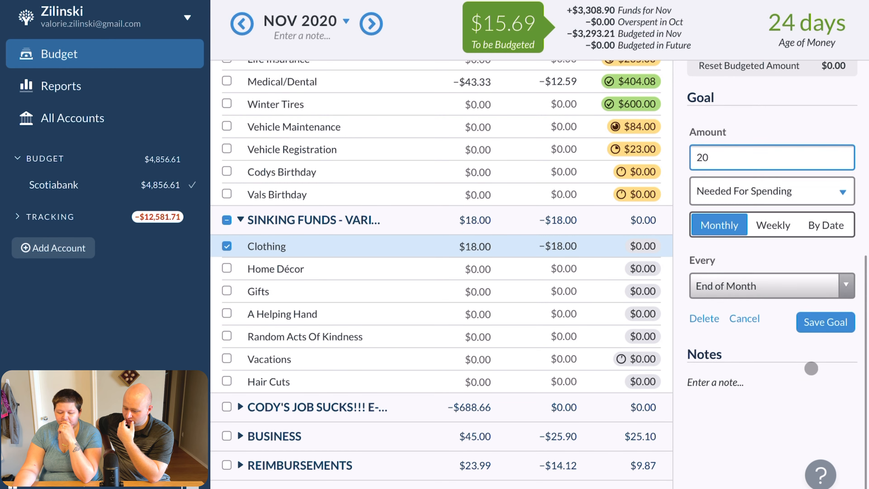
pyautogui.click(825, 380)
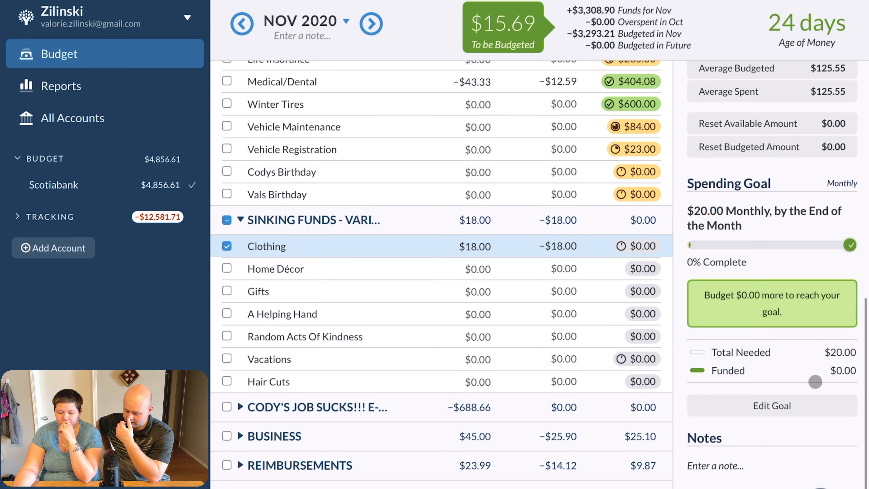
# - Hide the Home Décor category in the variable sinking funds group
pyautogui.click(486, 269)
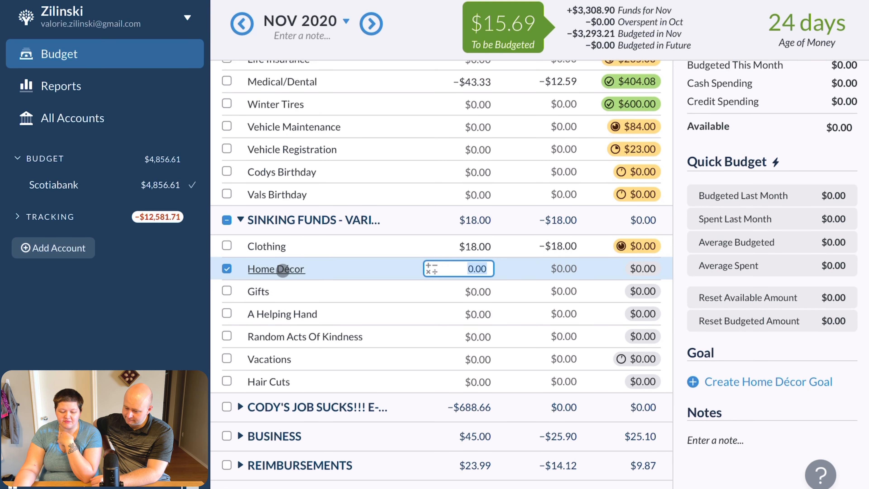
pyautogui.click(282, 269)
pyautogui.click(214, 349)
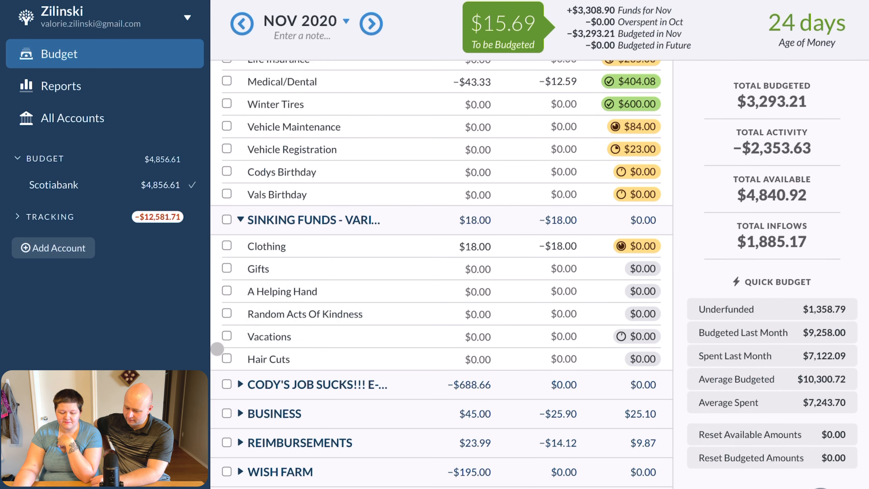
# - Create a $15 monthly Needed For Spending goal for the Gifts category, due by the end of the month
pyautogui.click(296, 273)
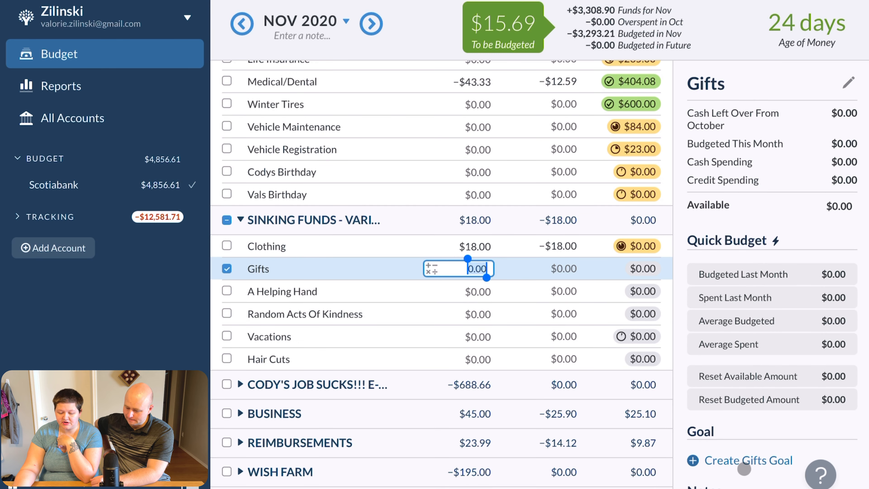
pyautogui.click(744, 462)
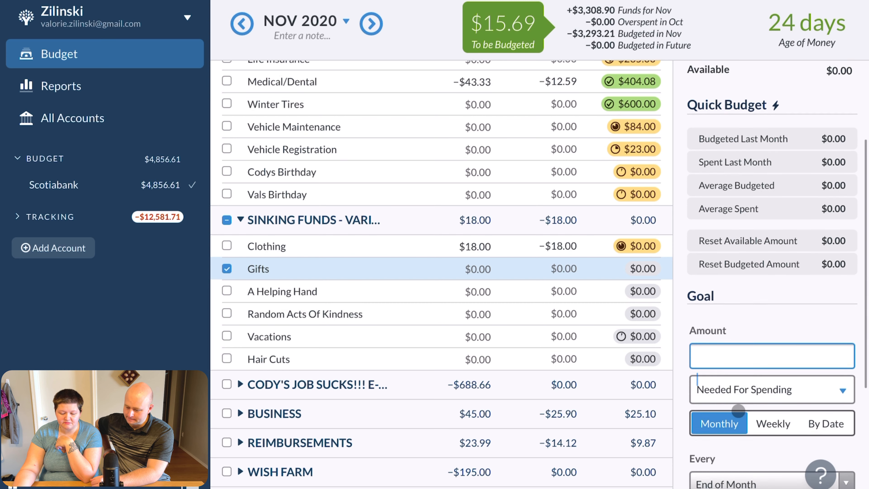
pyautogui.write('15')
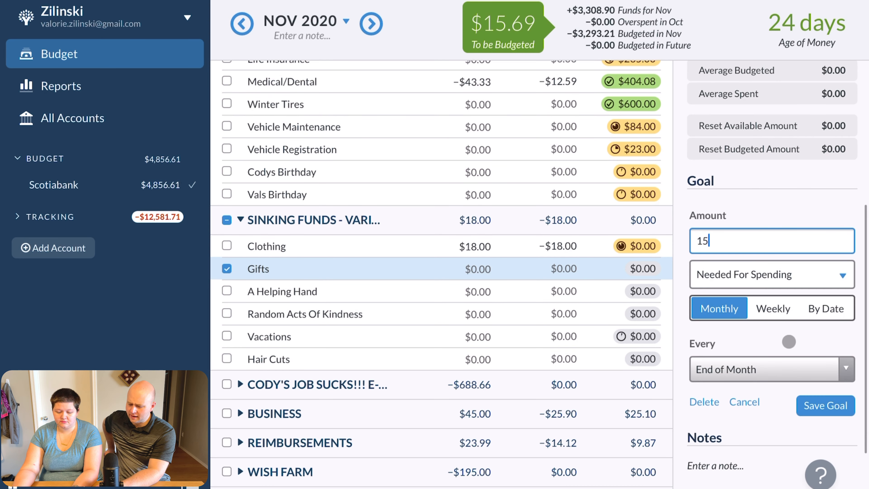
pyautogui.click(816, 405)
# - Create a $10 monthly Needed For Spending goal for the A Helping Hand category, due by the end of the month
pyautogui.click(478, 291)
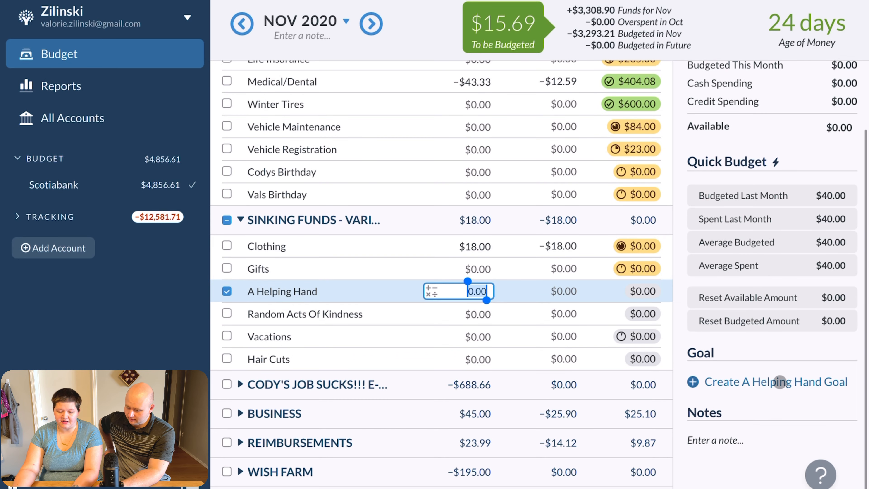
pyautogui.click(776, 381)
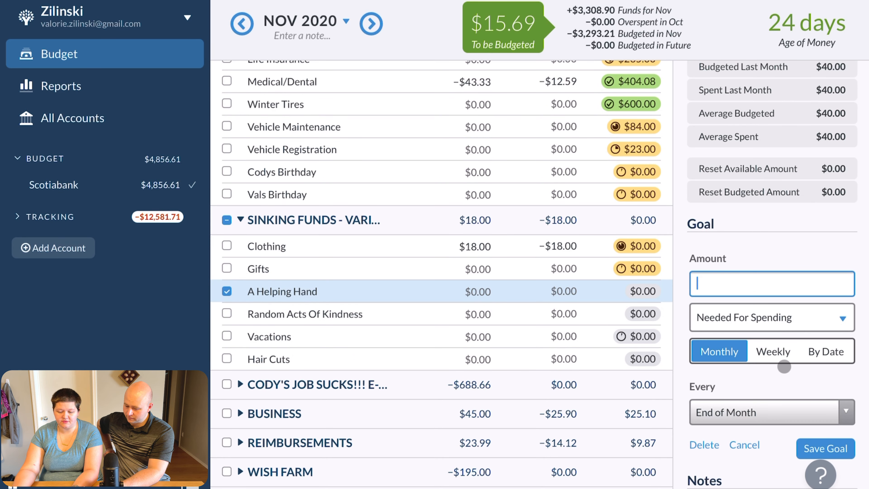
pyautogui.scroll(-3, 783, 366)
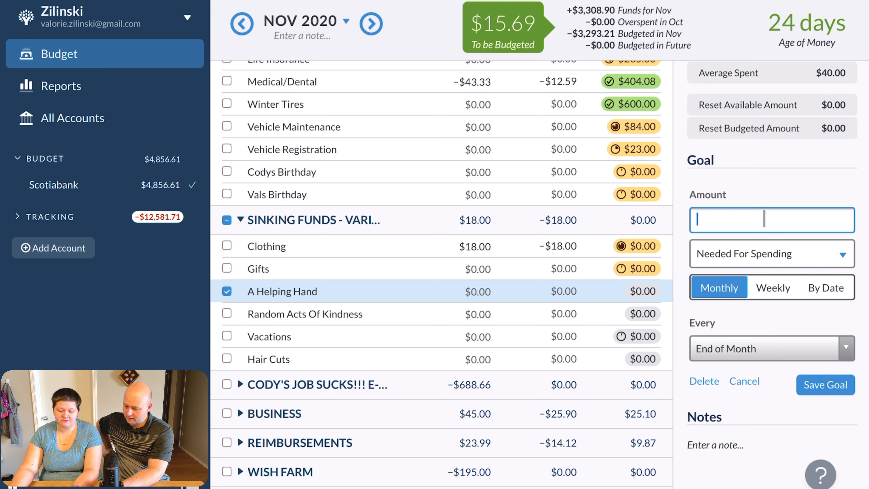
pyautogui.write('10')
pyautogui.click(831, 384)
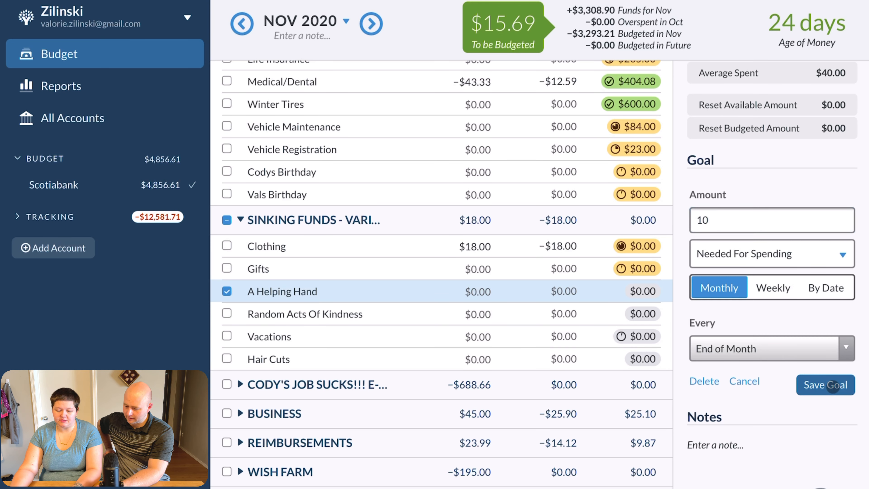
# - Create a $5 monthly Needed For Spending goal for the Random Acts Of Kindness category, due by the end of the month
pyautogui.click(335, 311)
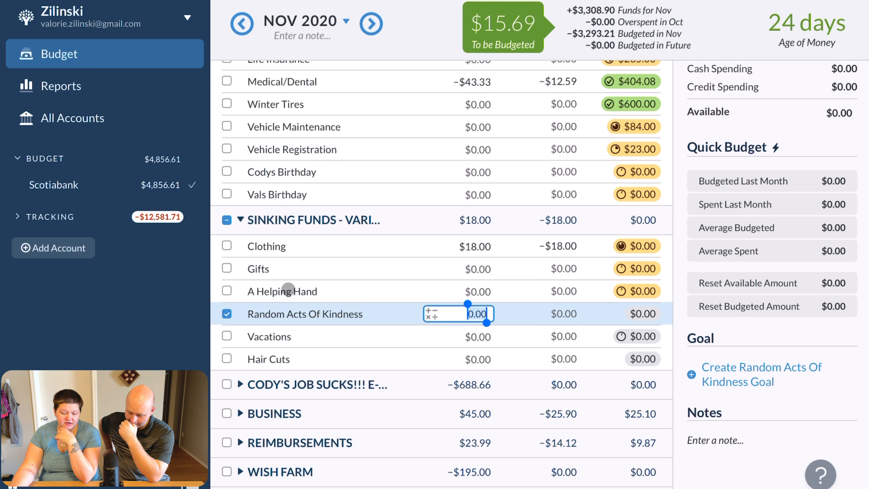
pyautogui.click(749, 387)
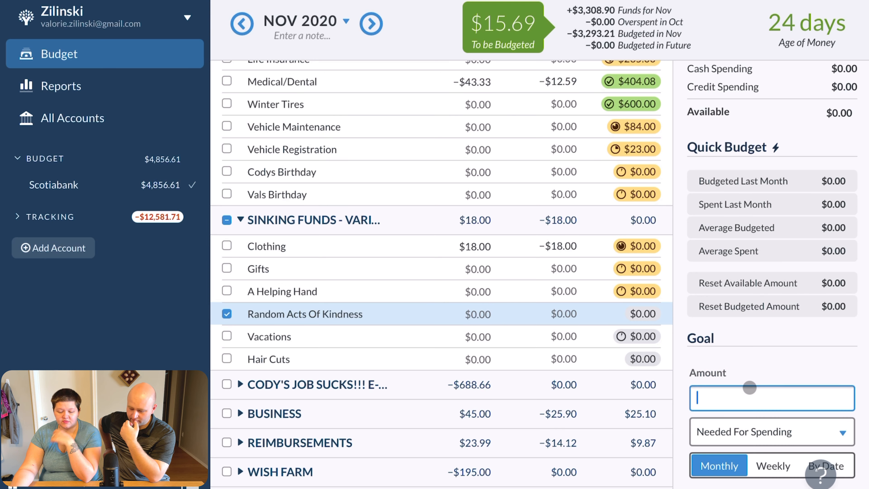
pyautogui.write('5')
pyautogui.scroll(-5, 749, 387)
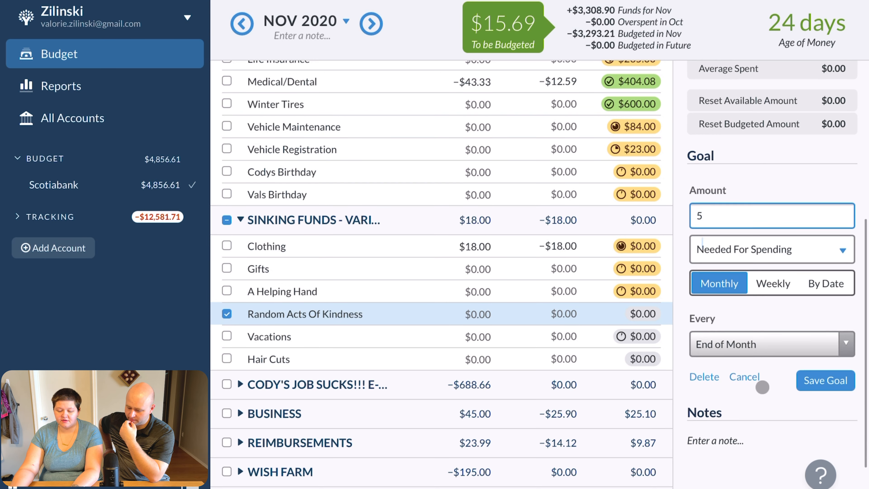
pyautogui.click(825, 381)
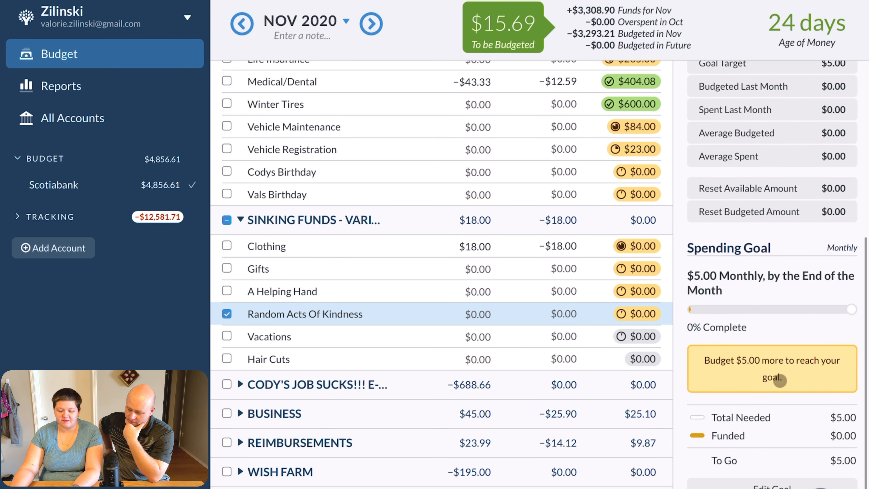
# - Review the goal settings of the Vacations and Hair Cuts categories in the variable sinking funds
pyautogui.click(476, 337)
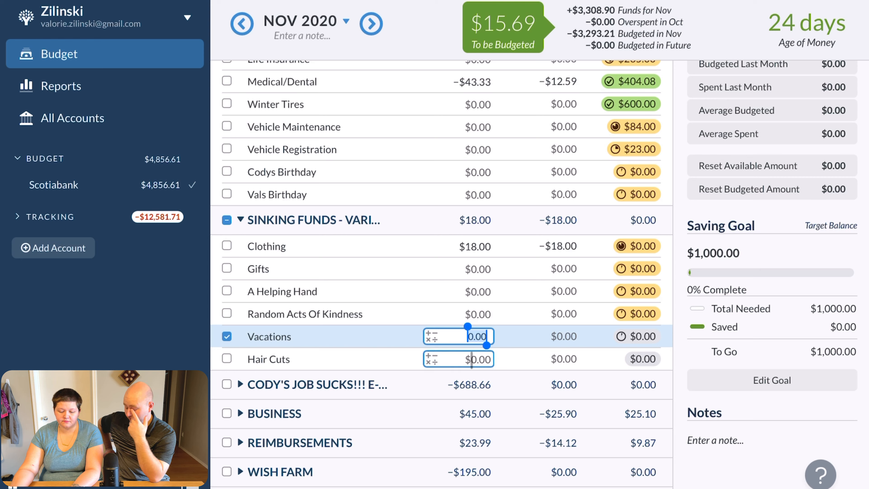
pyautogui.click(472, 360)
pyautogui.click(467, 359)
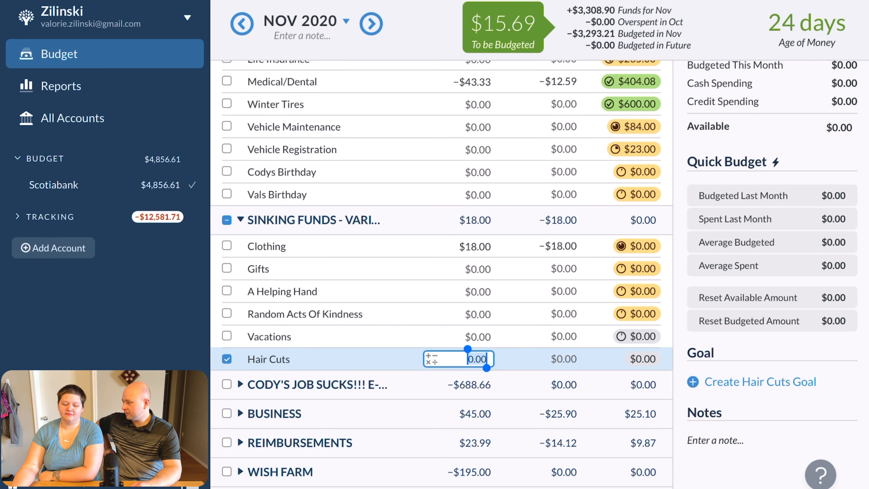
pyautogui.click(314, 334)
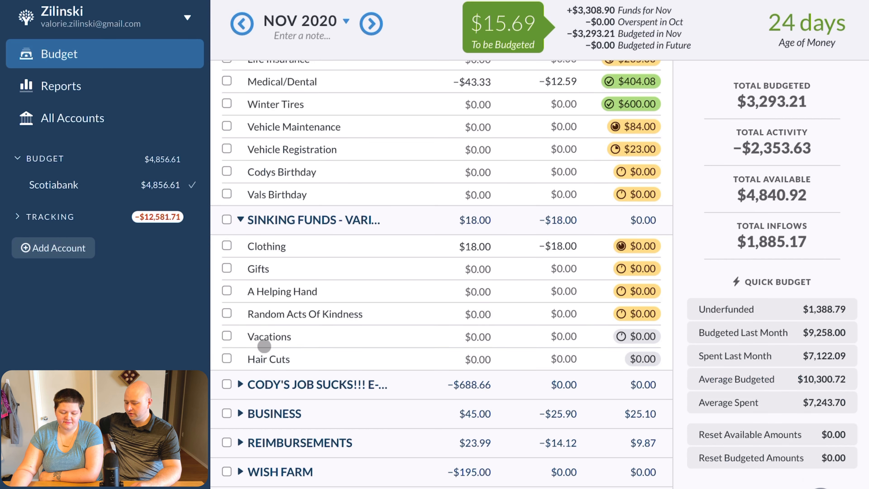
# - Expand the group below the variable sinking funds and examine the goal details of its Rent category
pyautogui.scroll(-1, 335, 314)
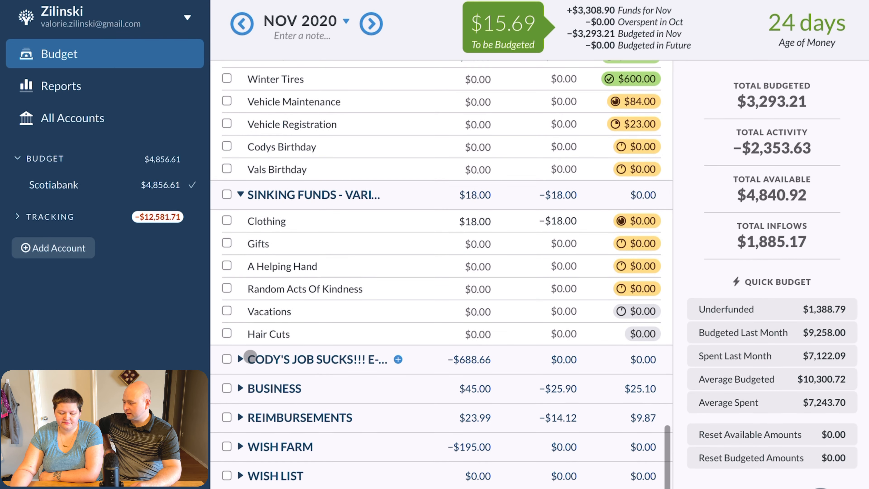
pyautogui.click(239, 359)
pyautogui.scroll(-6, 324, 365)
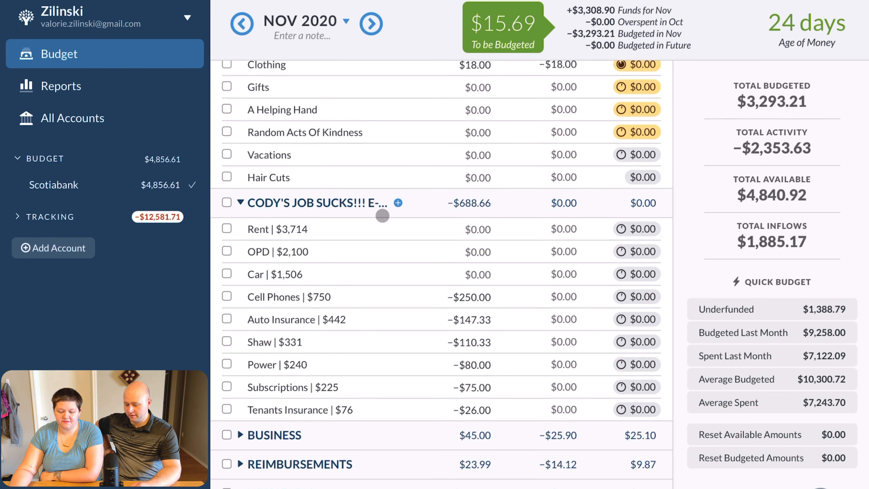
pyautogui.click(482, 178)
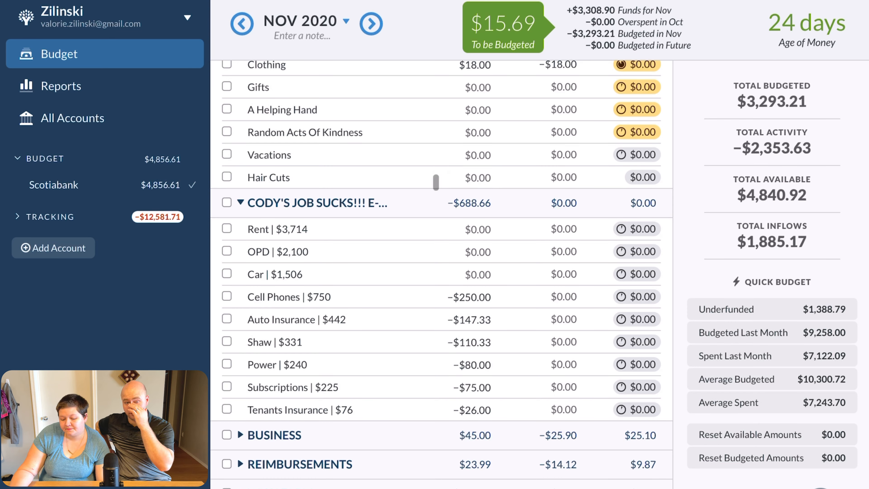
pyautogui.click(475, 236)
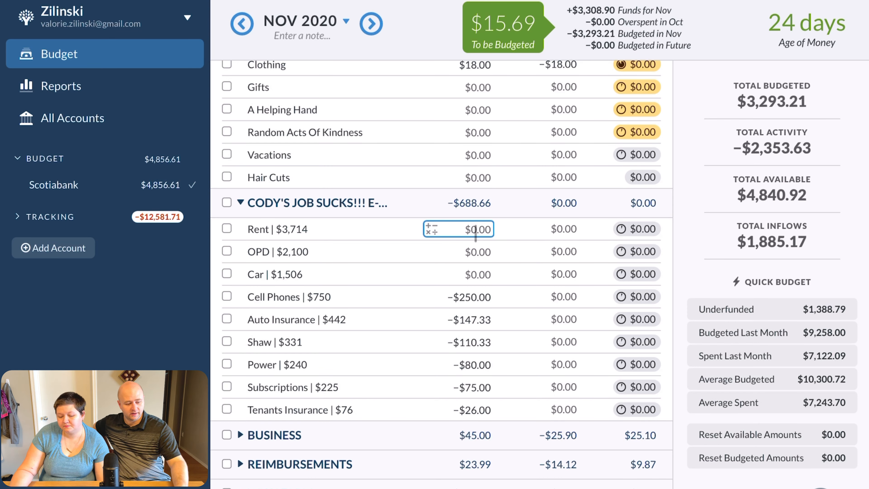
pyautogui.click(475, 233)
pyautogui.scroll(-2, 474, 231)
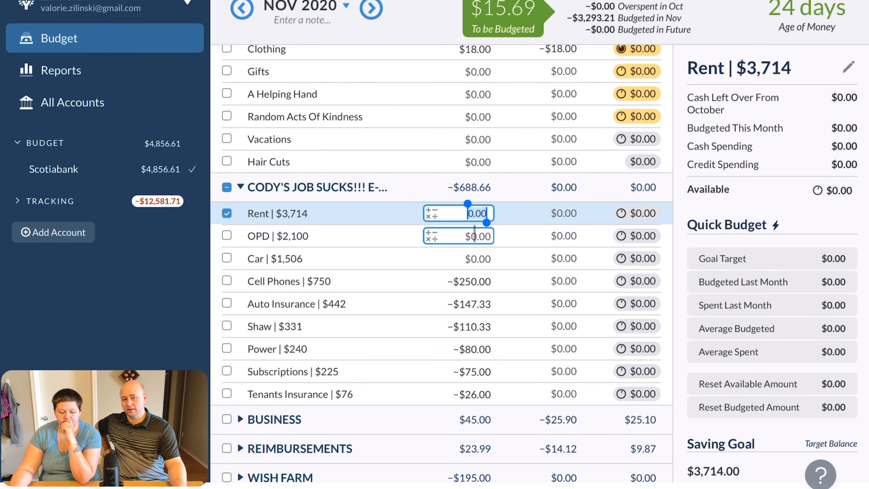
pyautogui.click(399, 204)
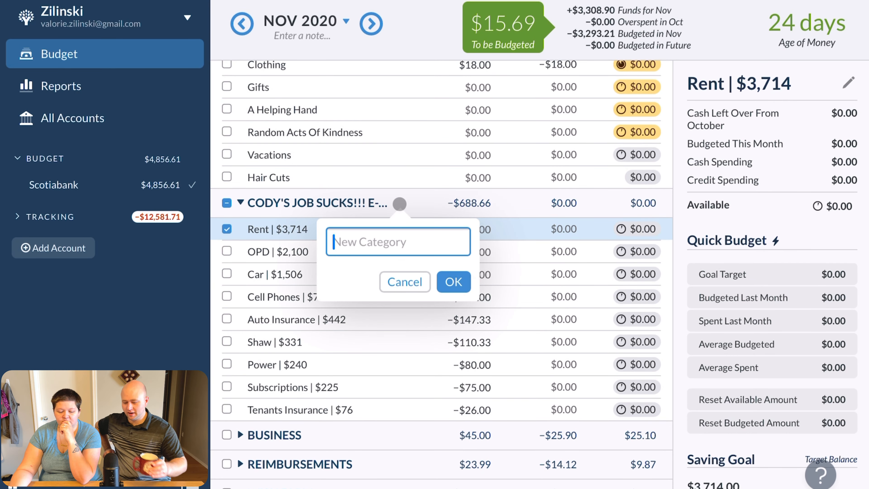
pyautogui.click(393, 280)
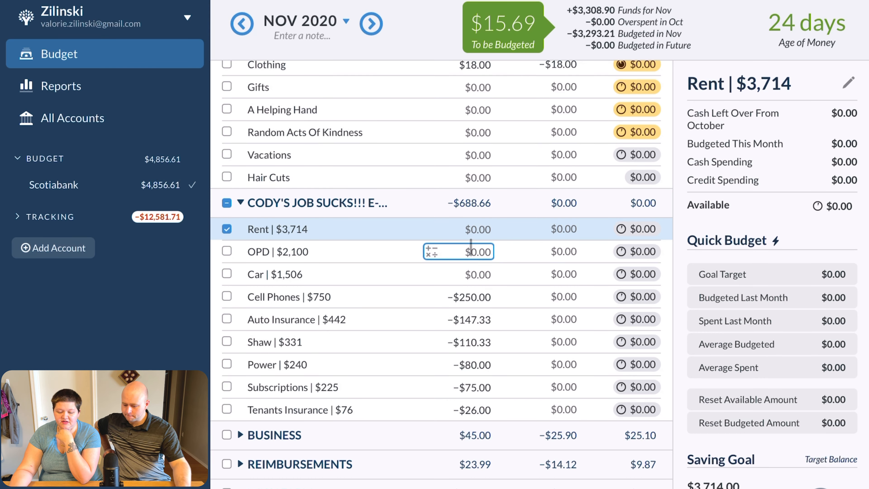
# - Expand the Business group and hide its Startup category
pyautogui.scroll(-2, 325, 296)
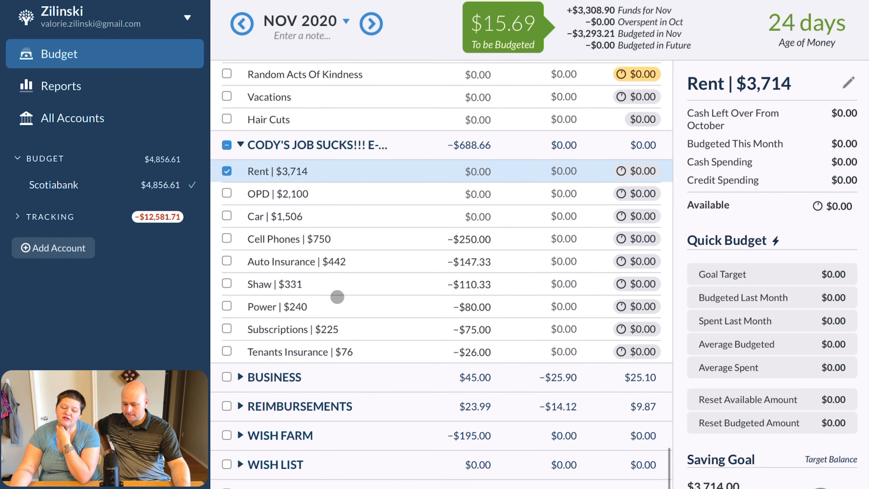
pyautogui.click(240, 389)
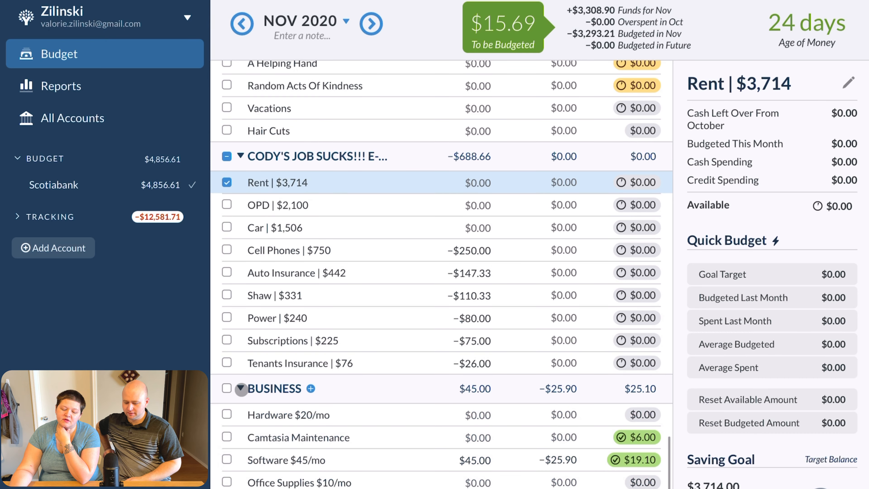
pyautogui.scroll(-5, 252, 383)
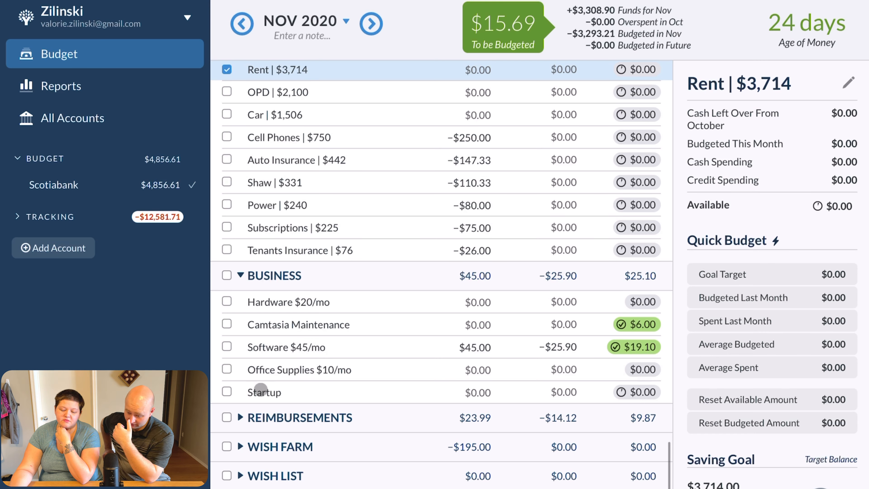
pyautogui.click(261, 392)
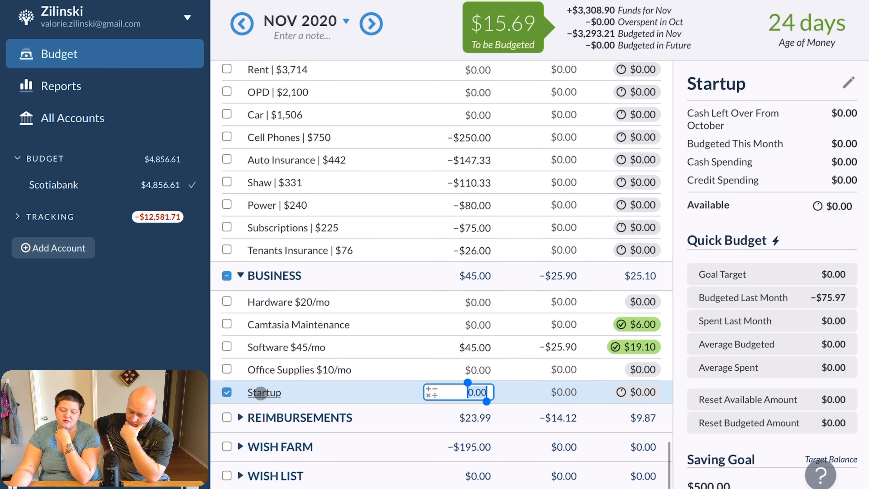
pyautogui.click(261, 393)
pyautogui.click(149, 353)
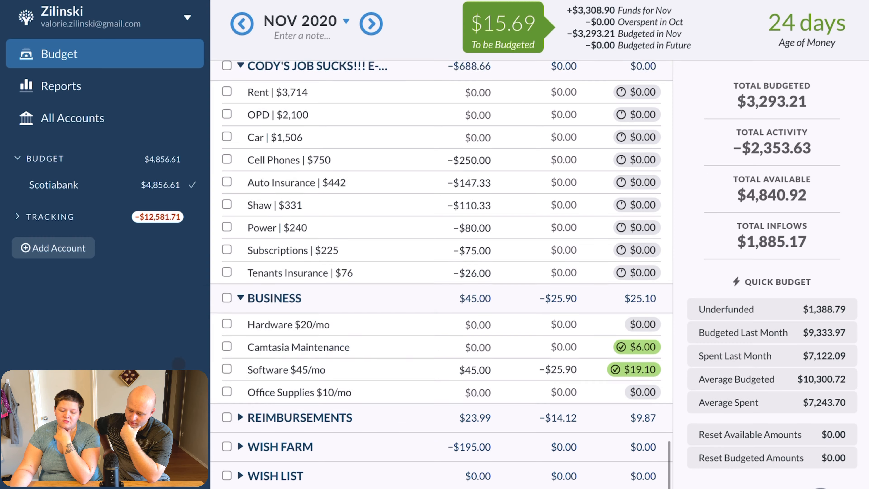
# - Collapse the Business group and switch the budget to December 2020
pyautogui.scroll(-2, 264, 406)
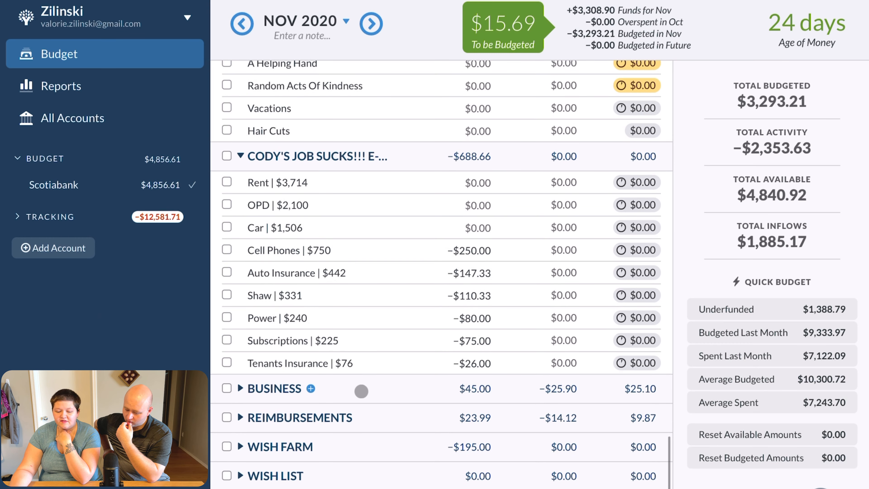
pyautogui.scroll(15, 361, 390)
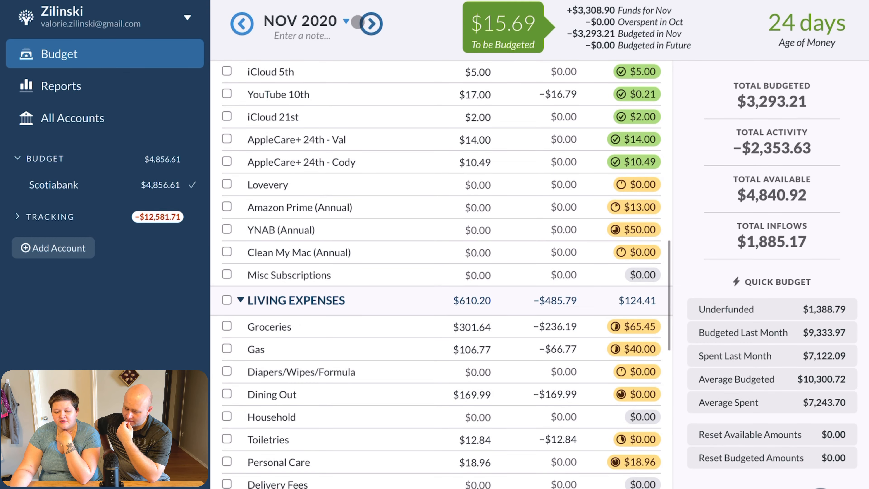
pyautogui.click(358, 23)
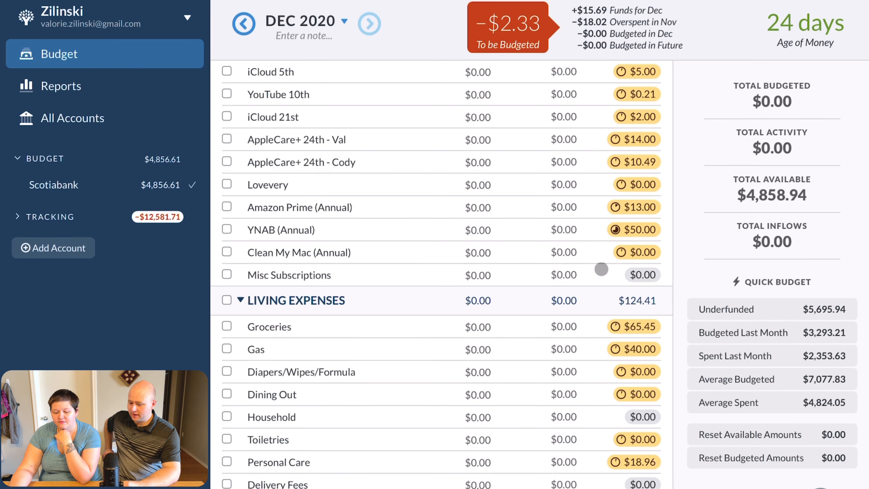
# - Select all December 2020 categories except the Christmas and Debt Payments groups to check their underfunded total
pyautogui.scroll(12, 473, 225)
pyautogui.scroll(10, 473, 229)
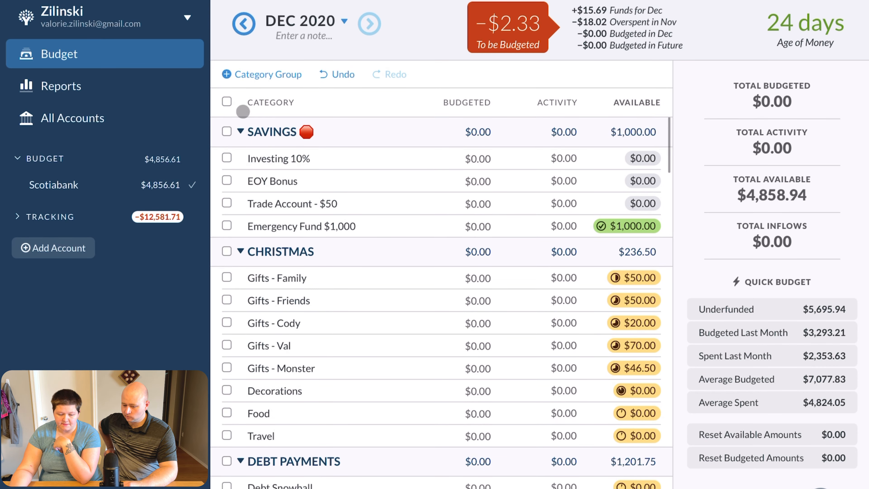
pyautogui.click(226, 101)
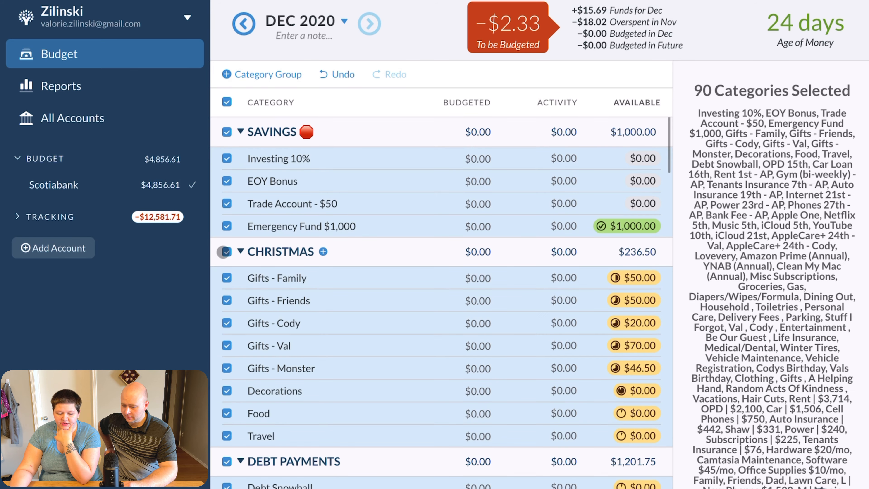
pyautogui.click(225, 252)
pyautogui.scroll(-10, 786, 376)
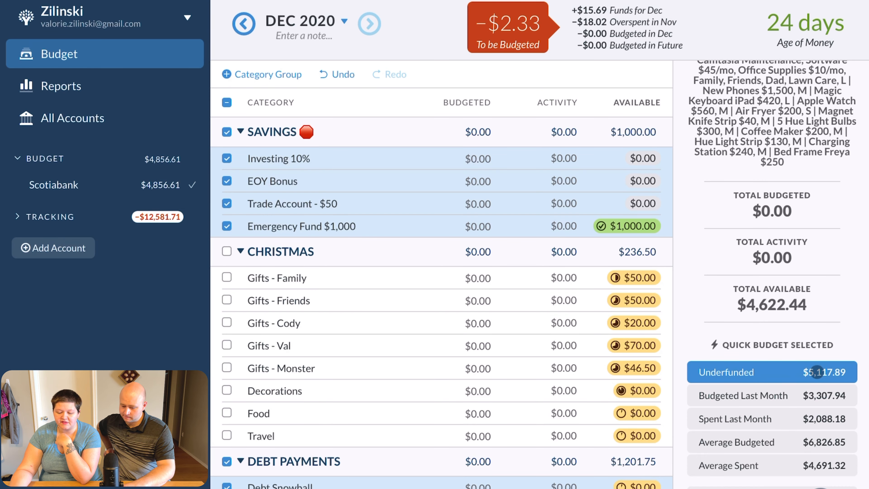
pyautogui.scroll(-7, 526, 343)
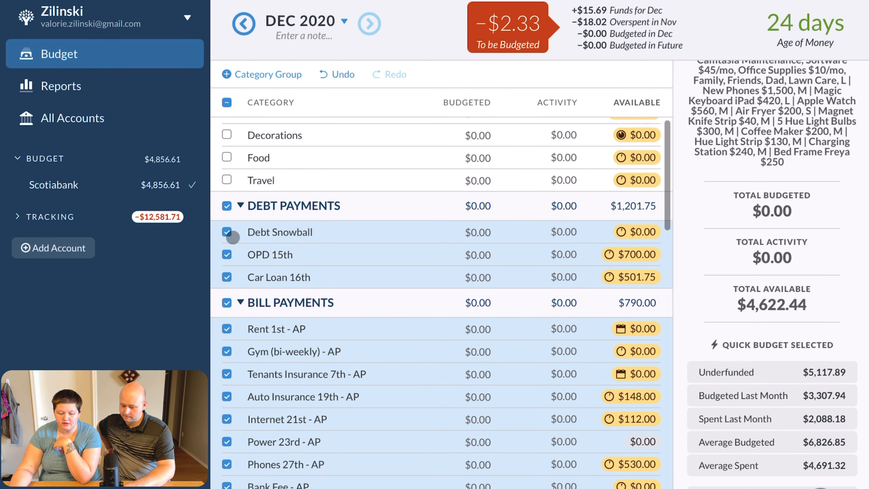
pyautogui.click(227, 206)
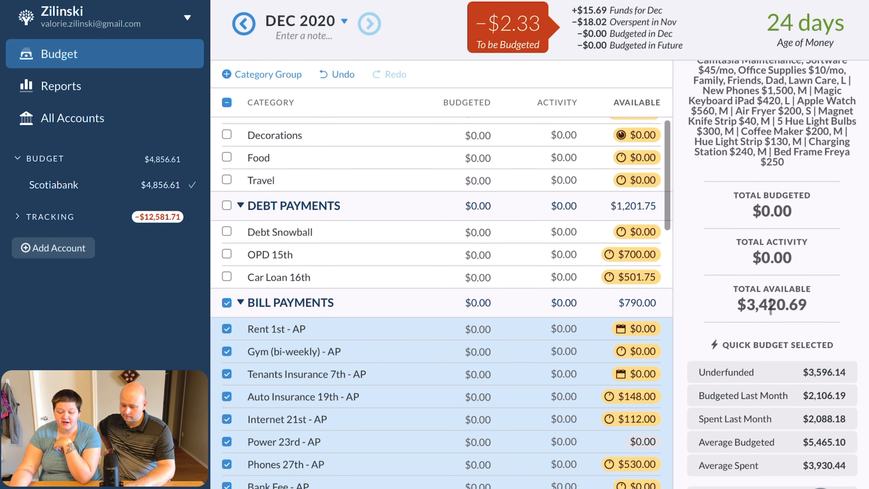
pyautogui.click(845, 373)
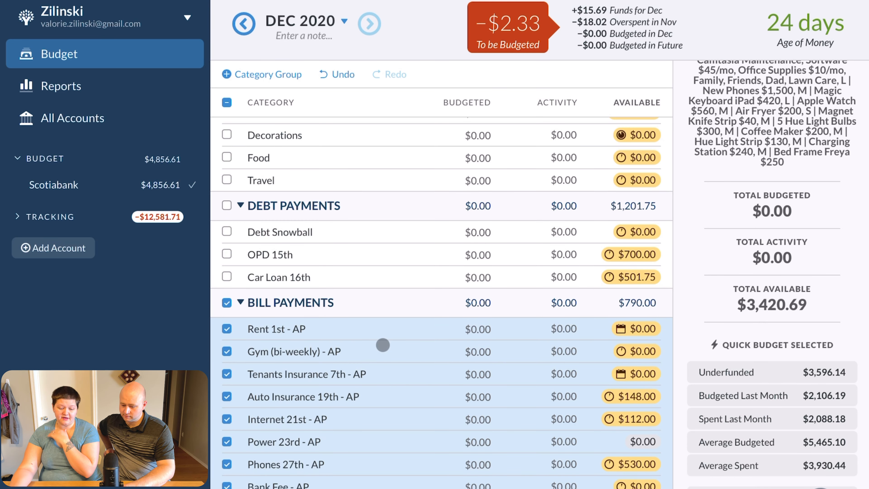
# - Exclude Apple One, Netflix 5th, Music 5th, iCloud 5th and iCloud 21st from the selected categories
pyautogui.scroll(-9, 383, 345)
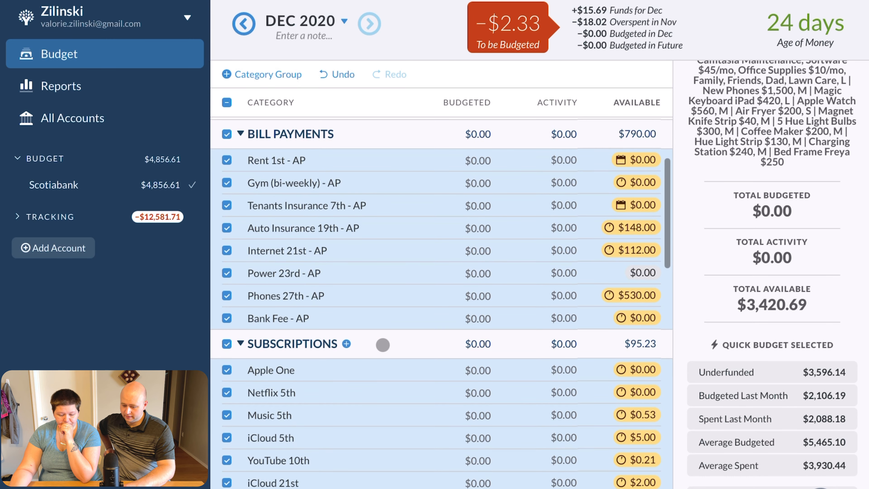
pyautogui.scroll(-1, 383, 344)
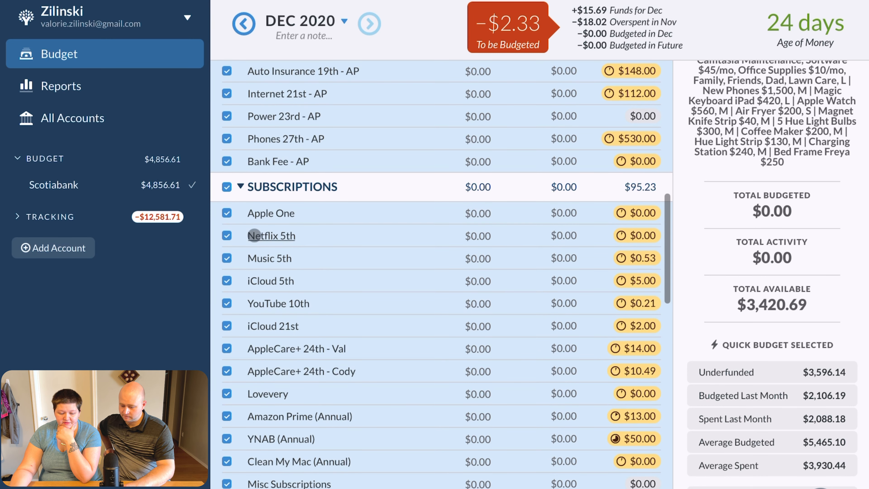
pyautogui.click(226, 212)
pyautogui.click(226, 235)
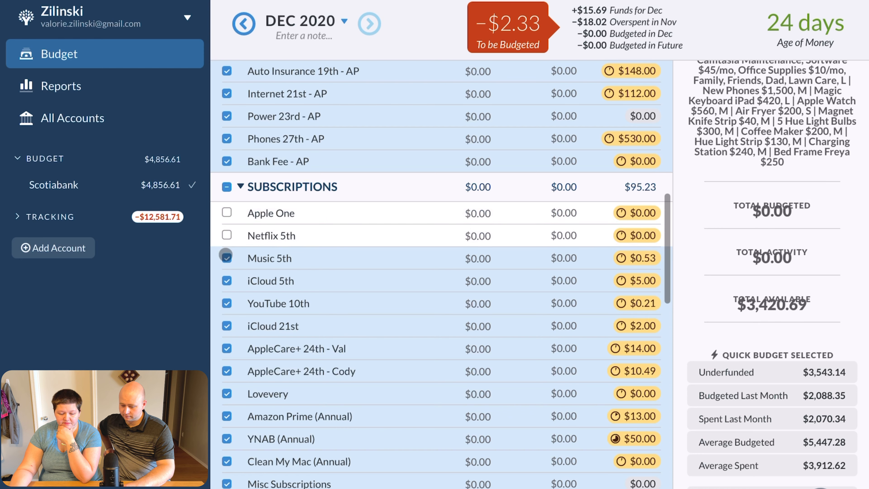
pyautogui.click(226, 257)
pyautogui.click(226, 280)
pyautogui.click(226, 325)
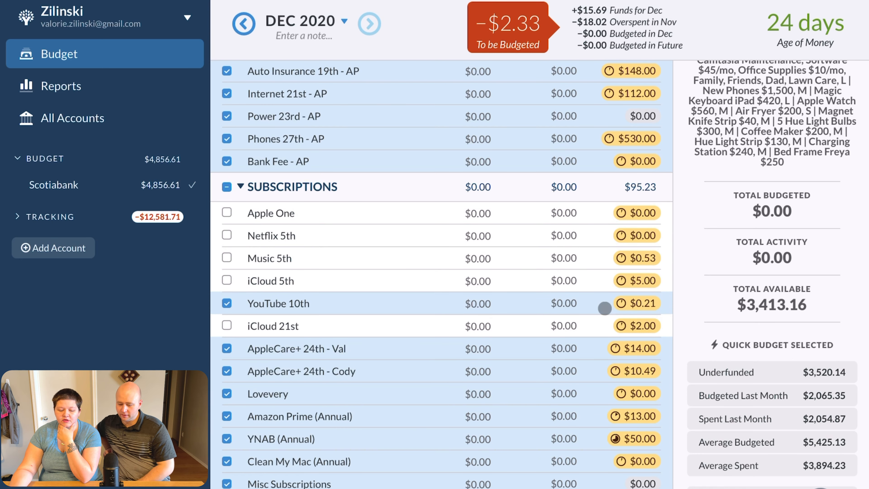
# - Add Apple One and Netflix 5th back to the selection and review the remaining selected categories
pyautogui.click(227, 211)
pyautogui.click(226, 212)
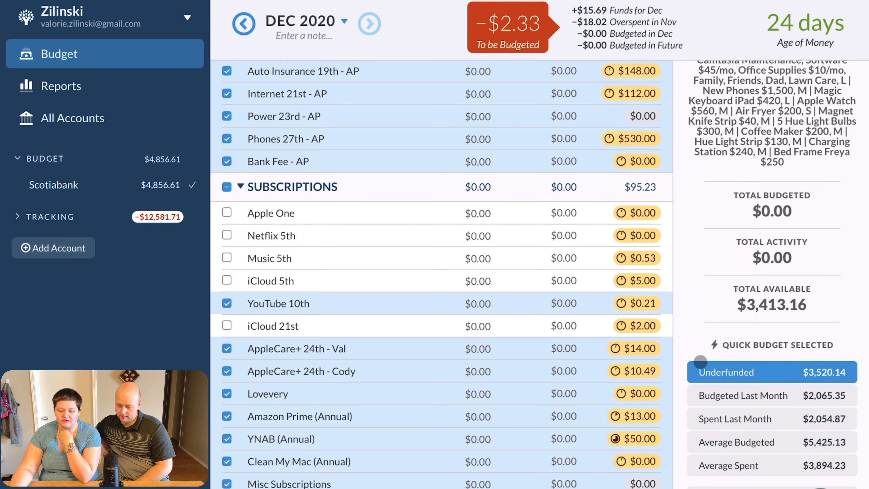
pyautogui.click(227, 213)
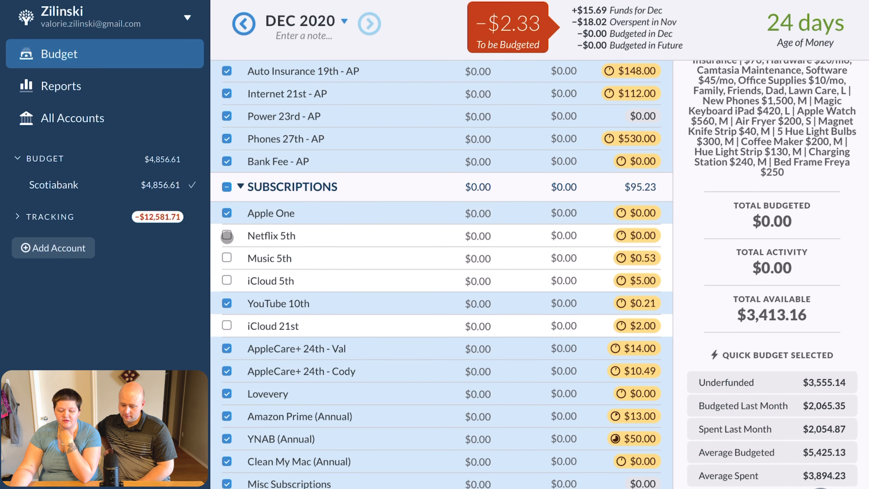
pyautogui.click(227, 235)
pyautogui.scroll(-10, 465, 342)
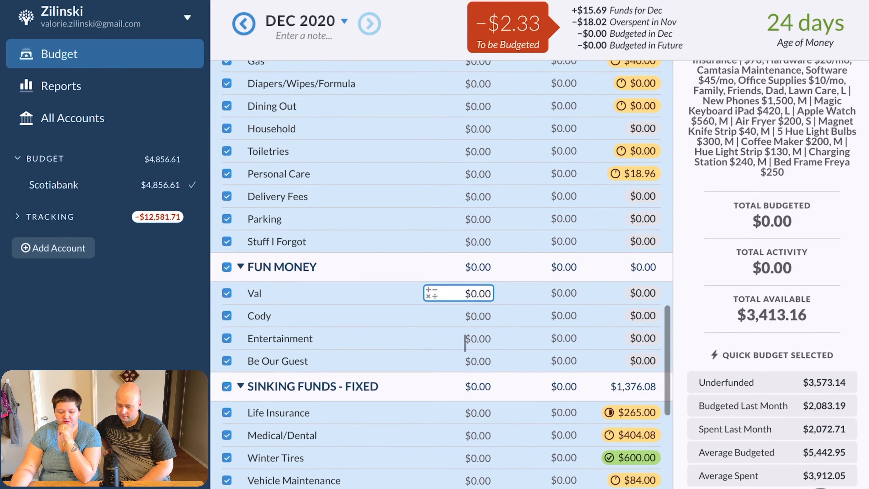
pyautogui.scroll(-7, 464, 342)
pyautogui.scroll(-5, 465, 342)
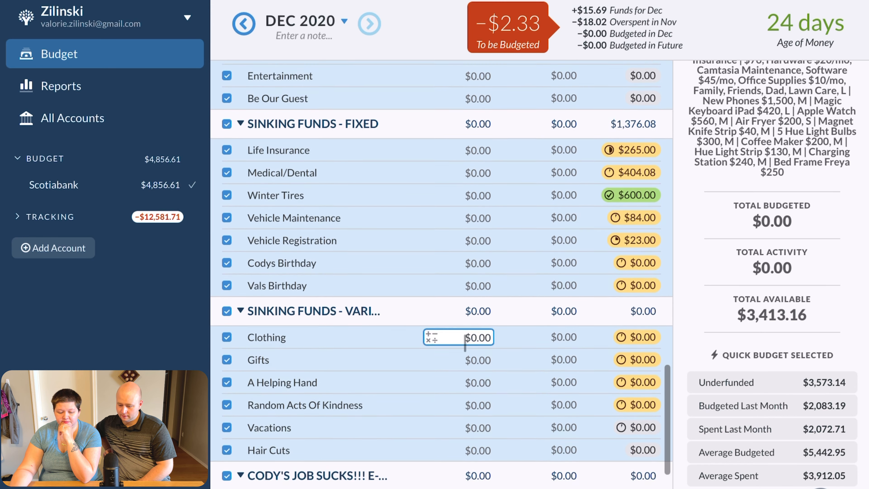
pyautogui.scroll(-5, 464, 343)
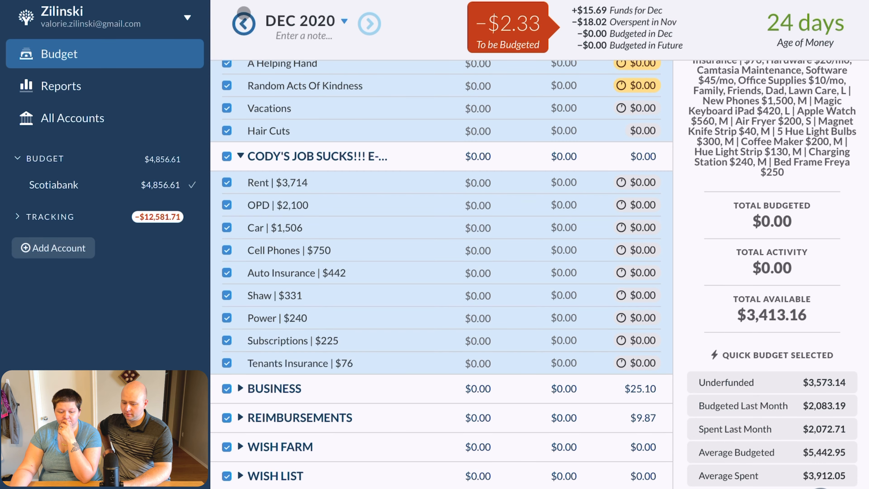
# - Switch the budget back to November 2020 and clear the category selection
pyautogui.click(244, 23)
pyautogui.scroll(10, 252, 75)
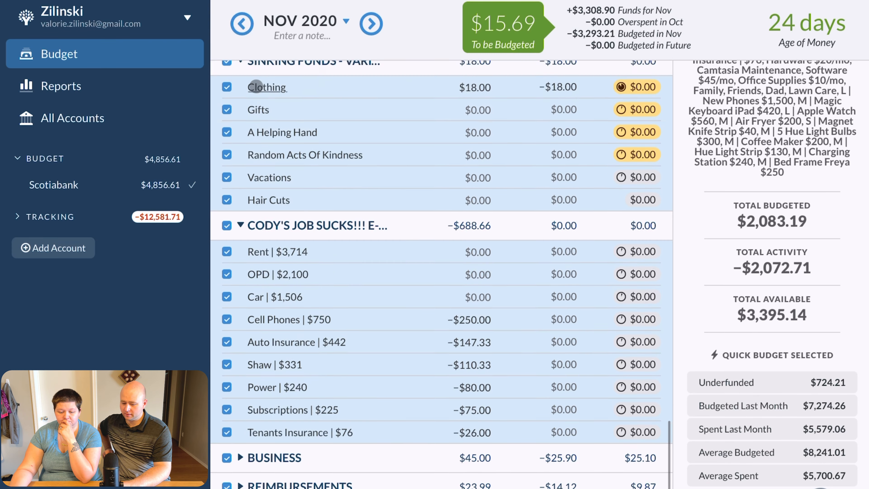
pyautogui.scroll(12, 270, 91)
pyautogui.click(227, 102)
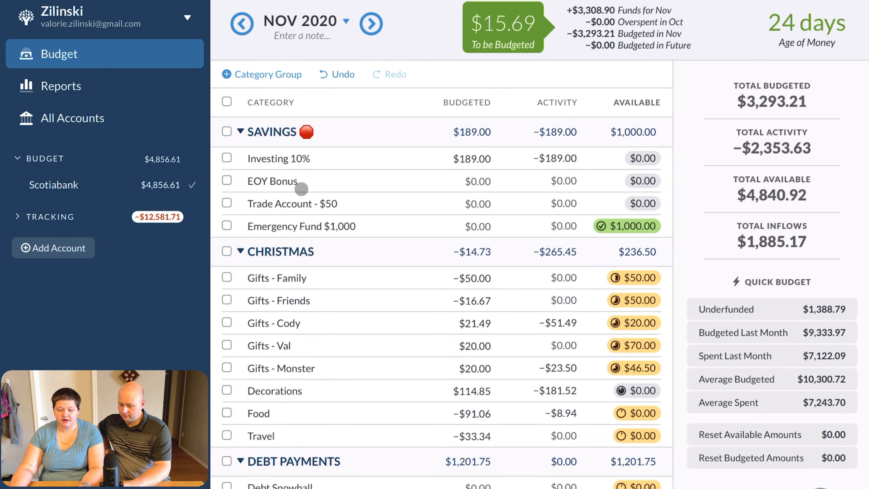
# - Rename the EOY Bonus category in the Savings group as Holding
pyautogui.click(281, 181)
pyautogui.click(281, 181)
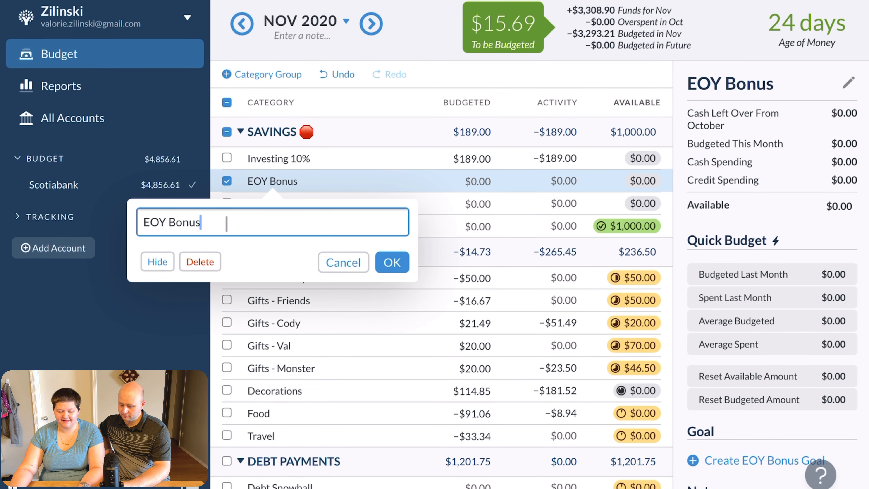
pyautogui.moveTo(226, 224); pyautogui.dragTo(121, 222)
pyautogui.write('Hold')
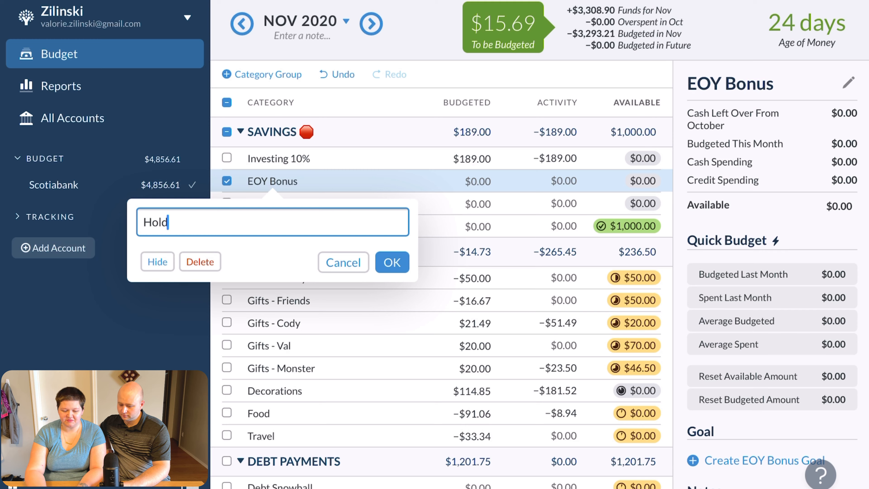
pyautogui.write('ing')
pyautogui.press('Return')
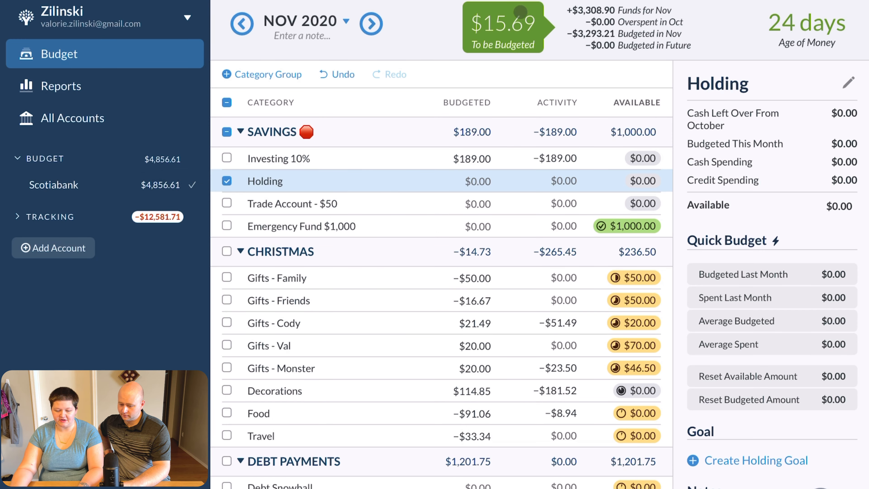
# - Move the $15.69 still to be budgeted in November into the Holding category and deselect that category
pyautogui.click(501, 24)
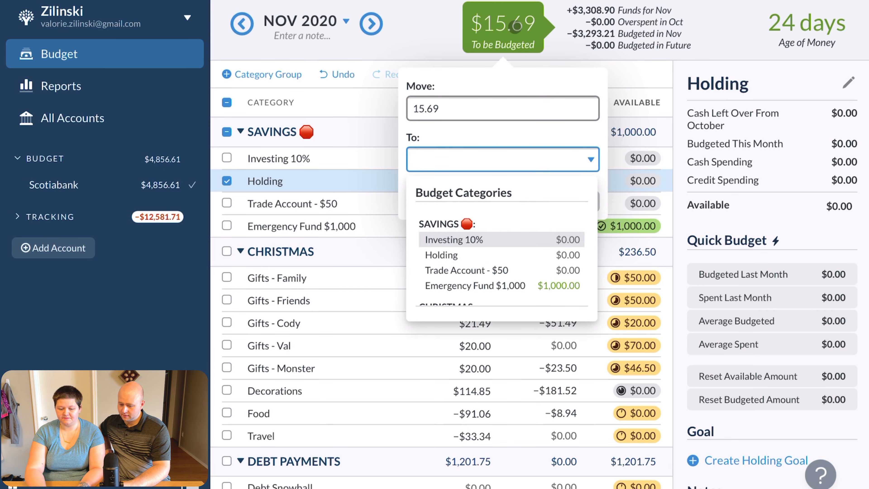
pyautogui.press('Down')
pyautogui.press('Return')
pyautogui.click(582, 204)
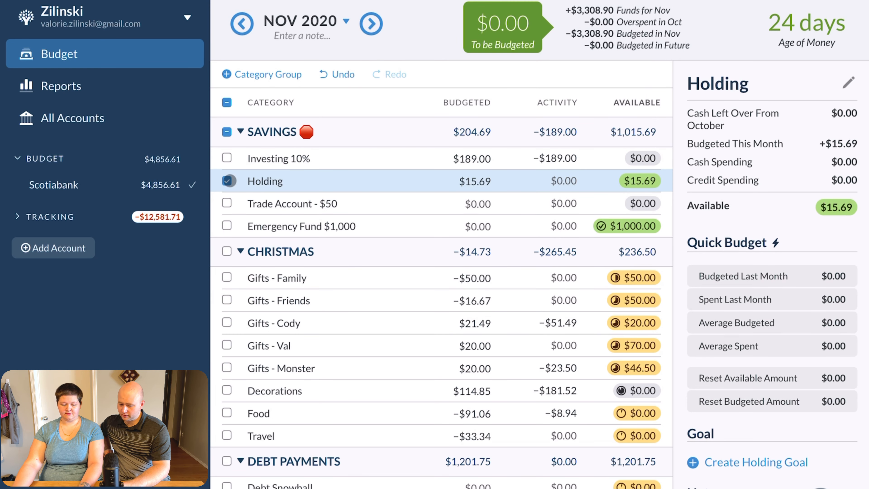
pyautogui.click(461, 226)
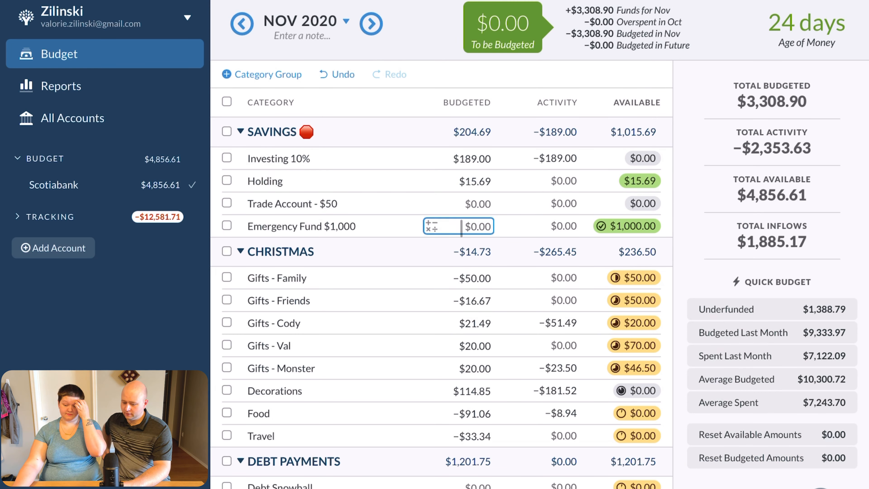